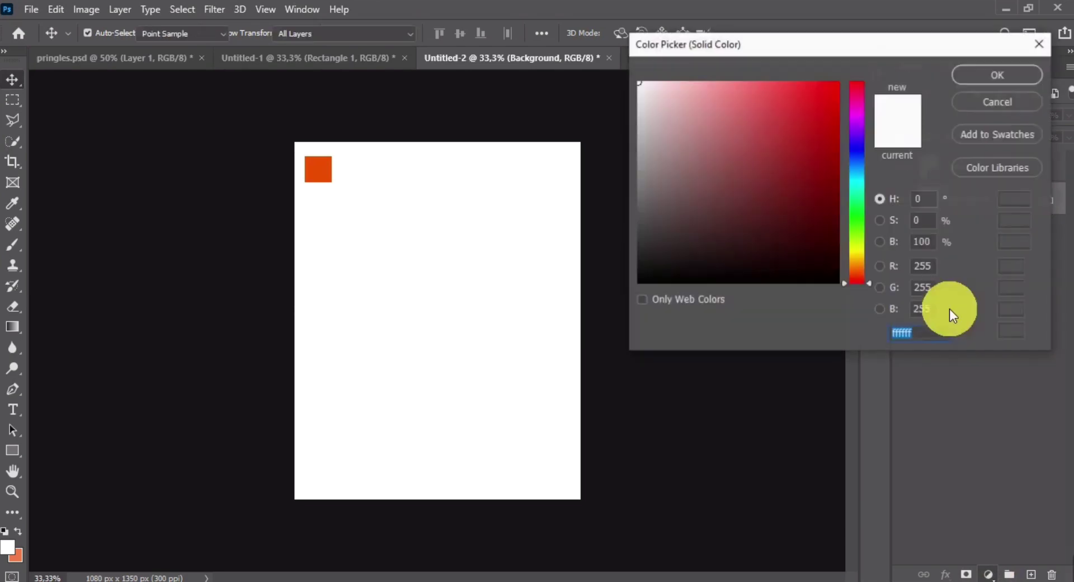
Set the solid colour fill layer to orange ee5000, sampled from the small square on the canvas
click(328, 178)
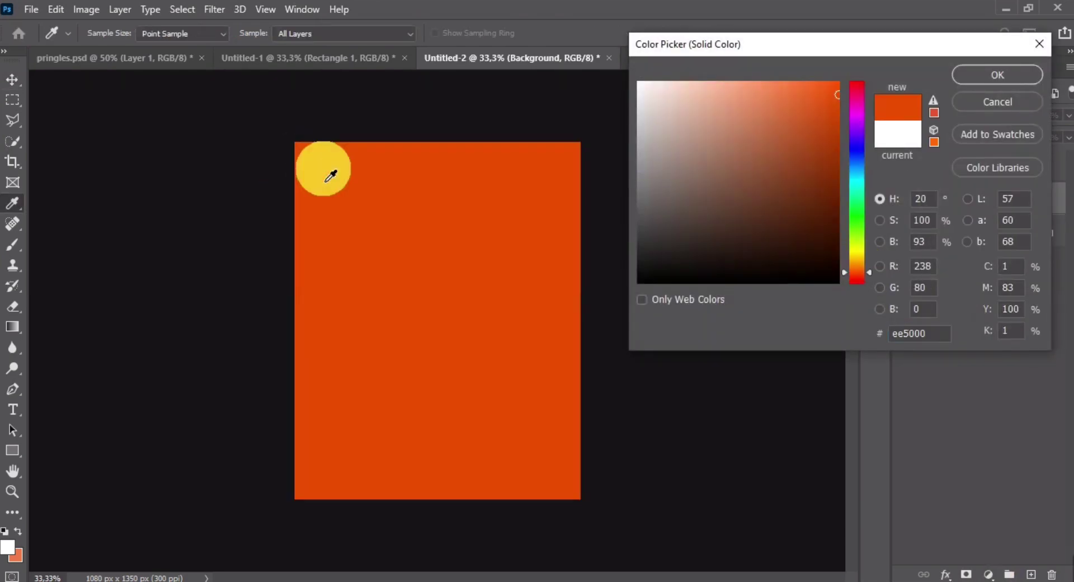
drag(764, 45, 505, 101)
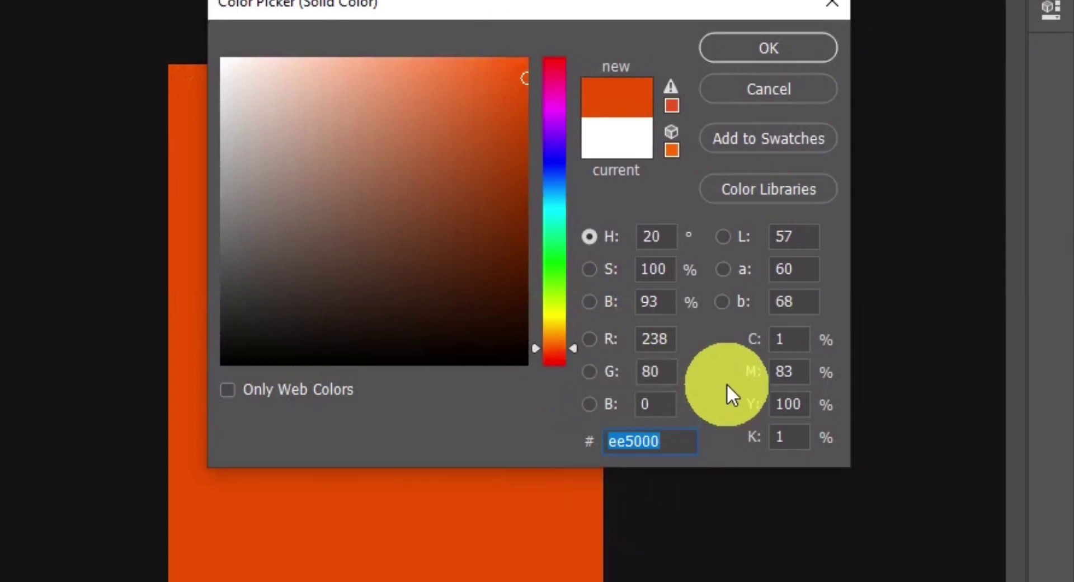
click(751, 54)
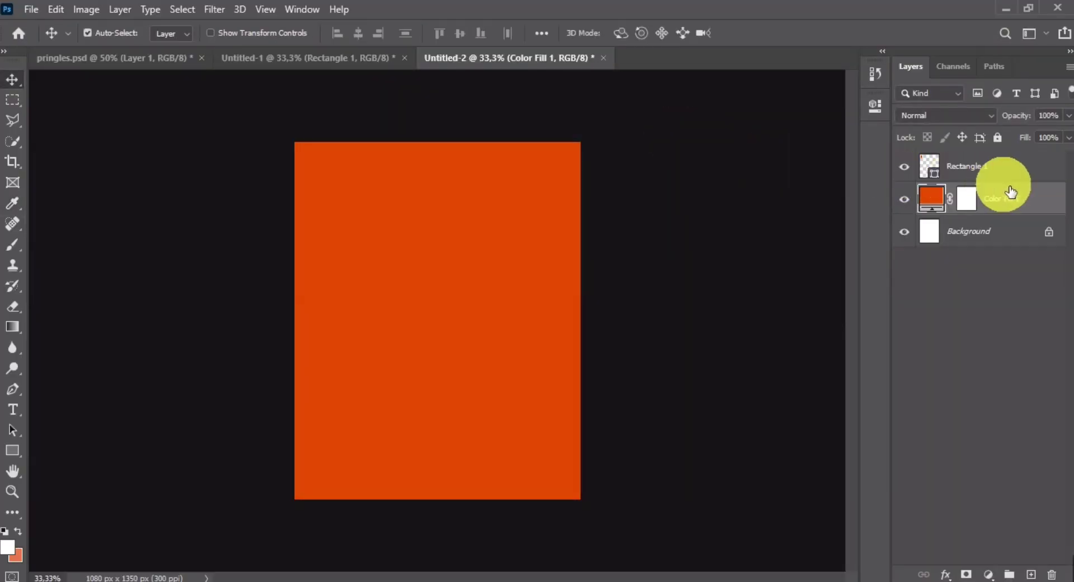
Delete the small rectangle's layer and toggle the orange fill layer's visibility to compare
click(1006, 178)
key(Delete)
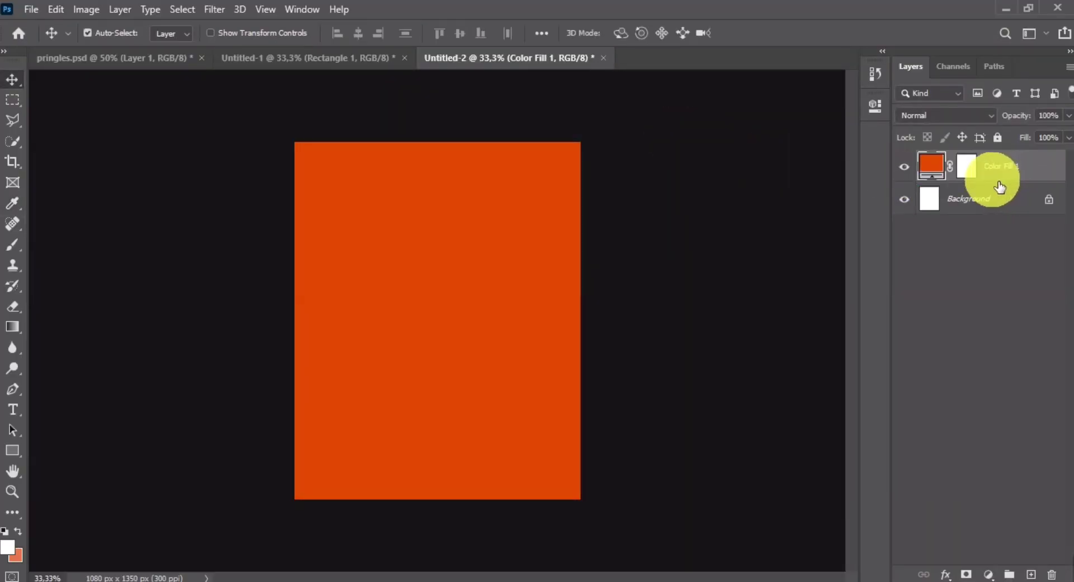
click(904, 167)
click(905, 168)
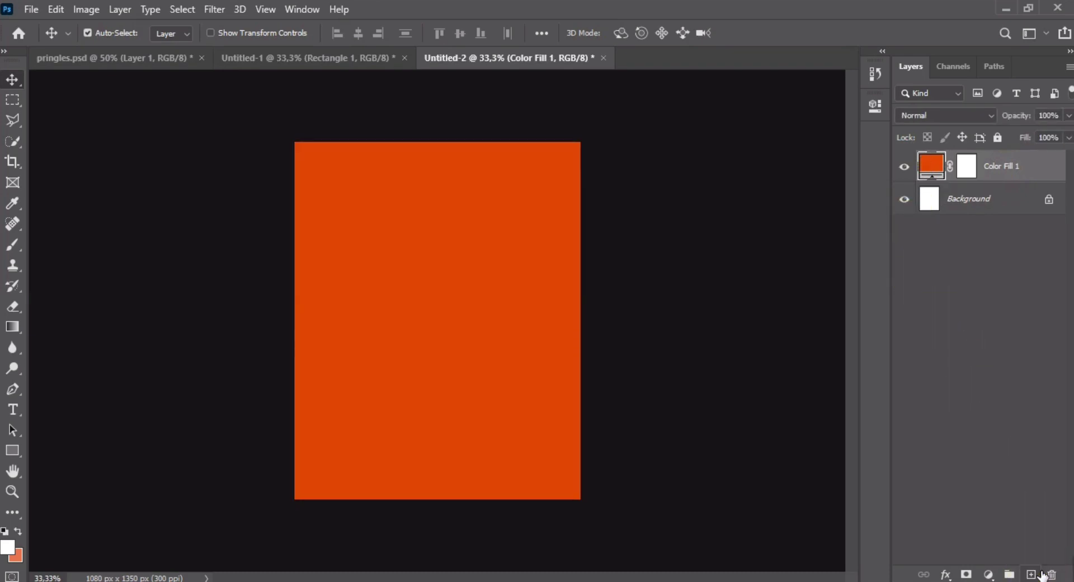
Add a new layer above the orange fill and paint a large soft white glow at the canvas centre with a 1057 px brush
click(1031, 574)
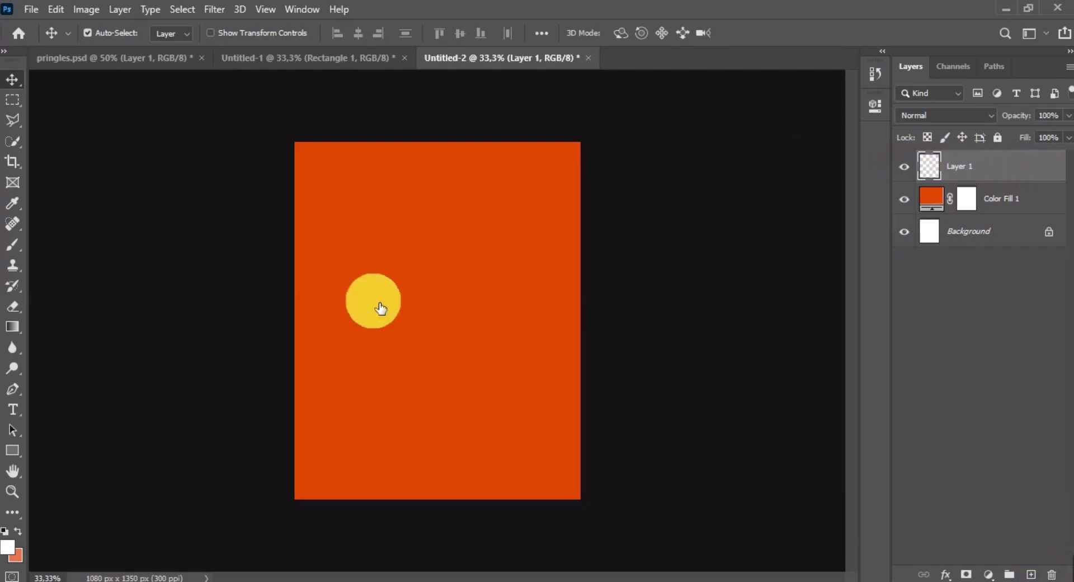
click(7, 547)
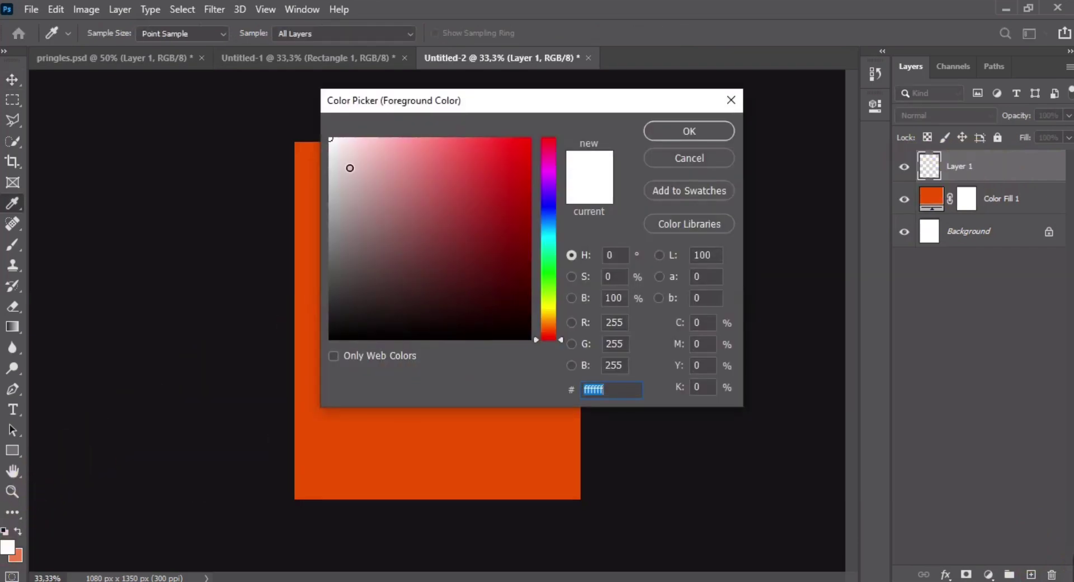
key(Return)
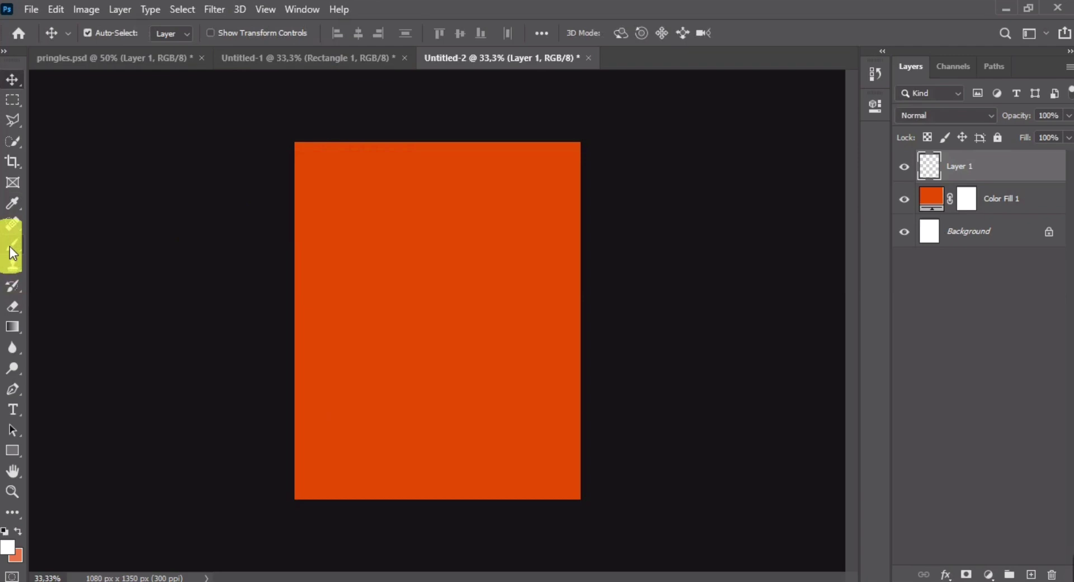
click(13, 244)
drag(415, 318, 531, 319)
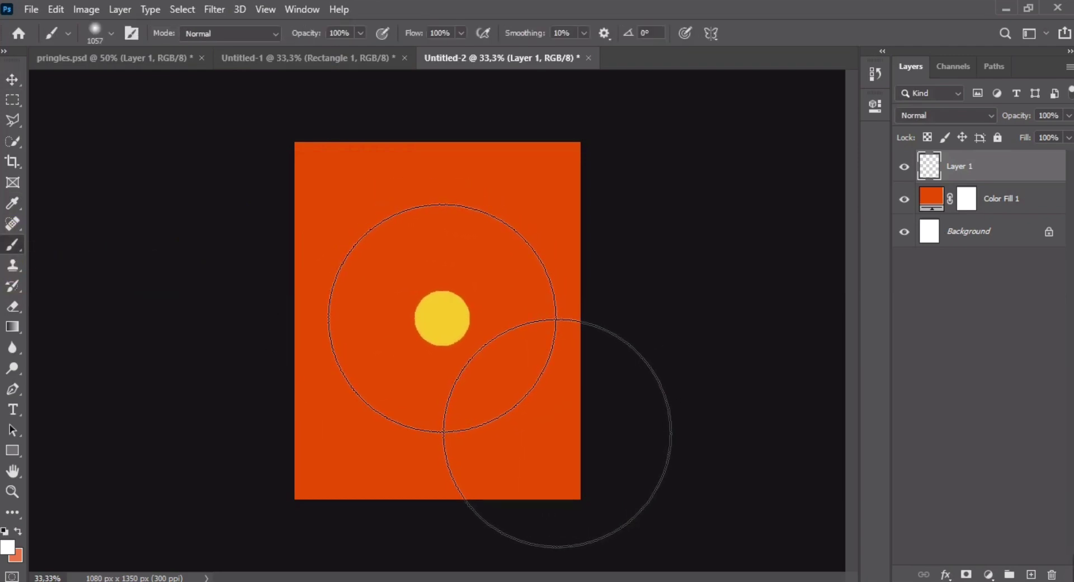
click(442, 318)
mouse_move(442, 317)
mouse_down()
mouse_move(485, 276)
mouse_move(564, 237)
mouse_move(647, 227)
mouse_up()
click(10, 84)
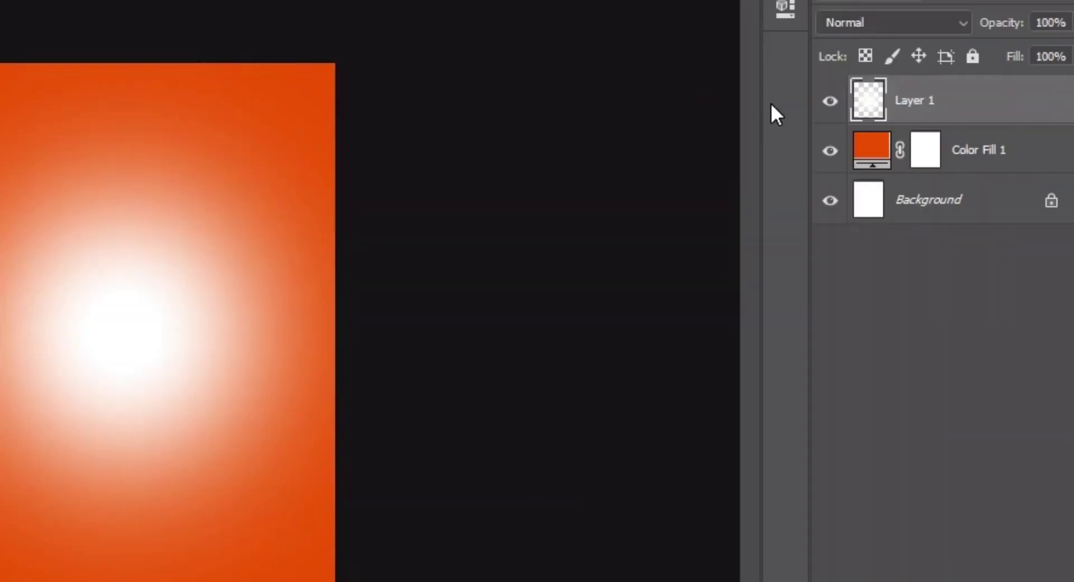
Set the glow layer's blend mode to Overlay and toggle its visibility to compare
click(882, 33)
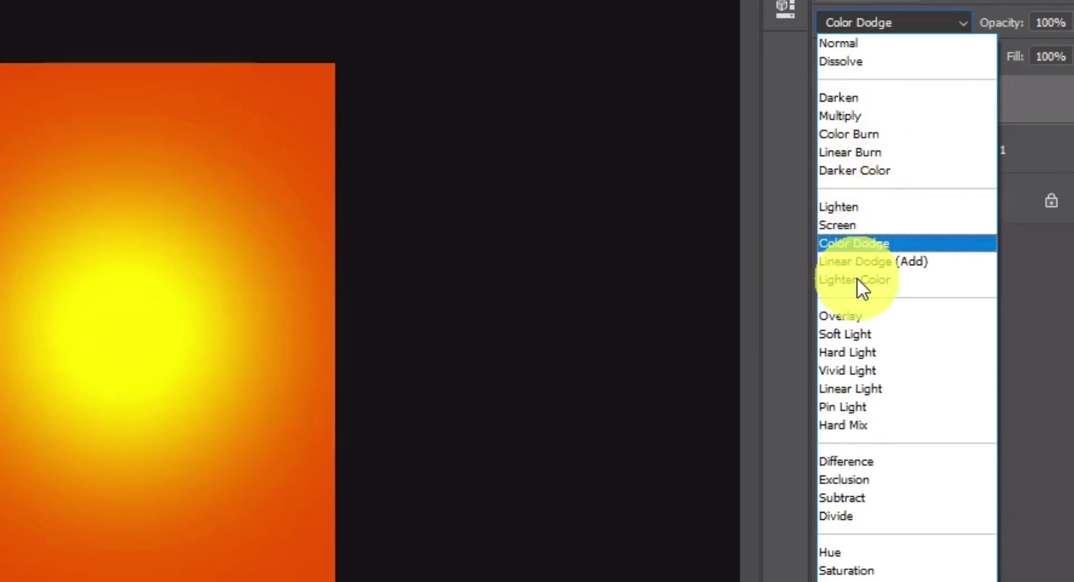
click(865, 315)
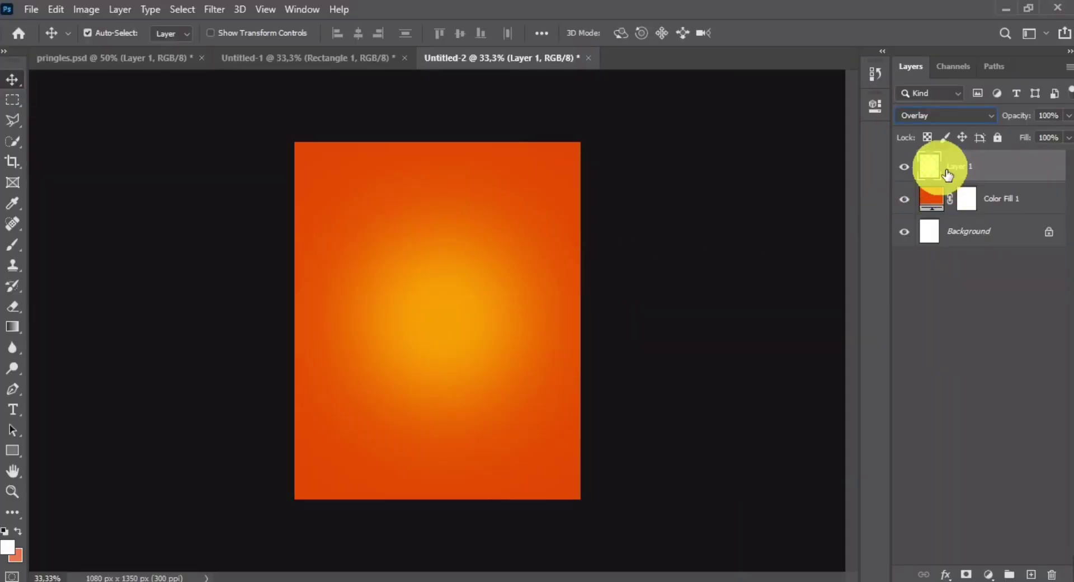
click(831, 111)
click(903, 167)
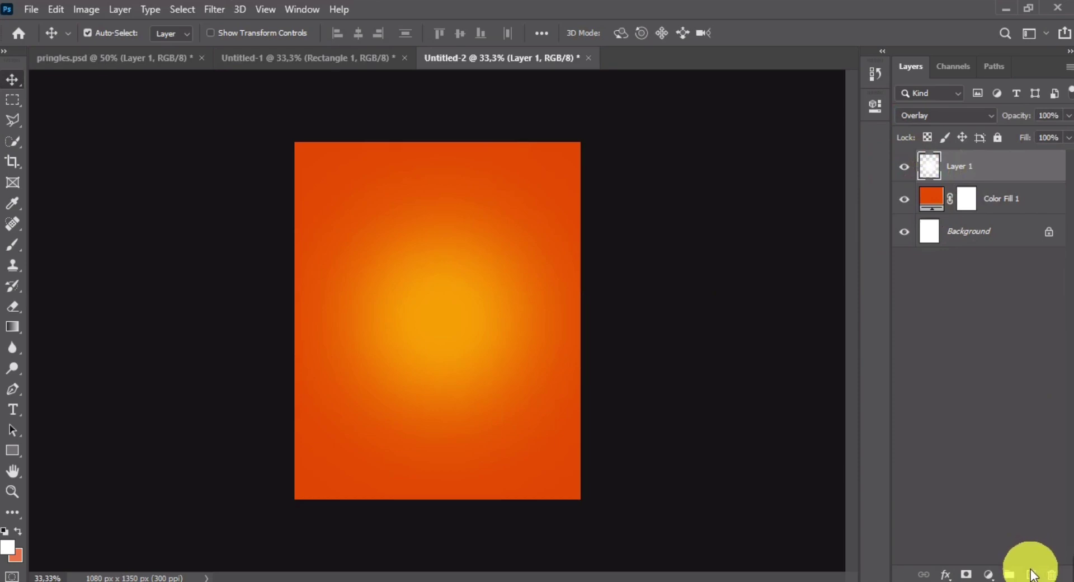
Add another layer on top and paint a second soft white glow at the centre with a 943 px brush
click(1032, 573)
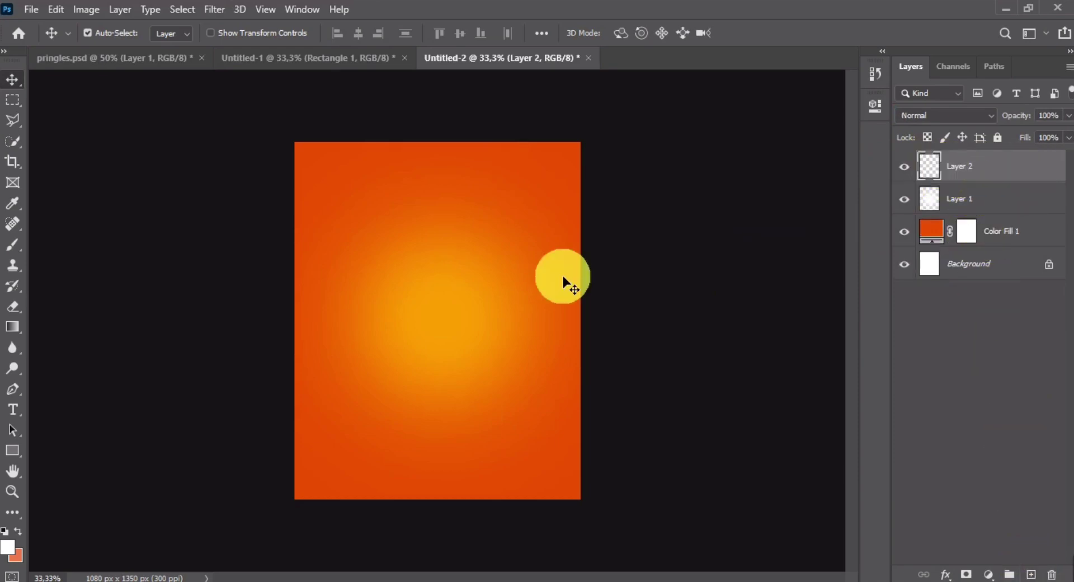
click(8, 547)
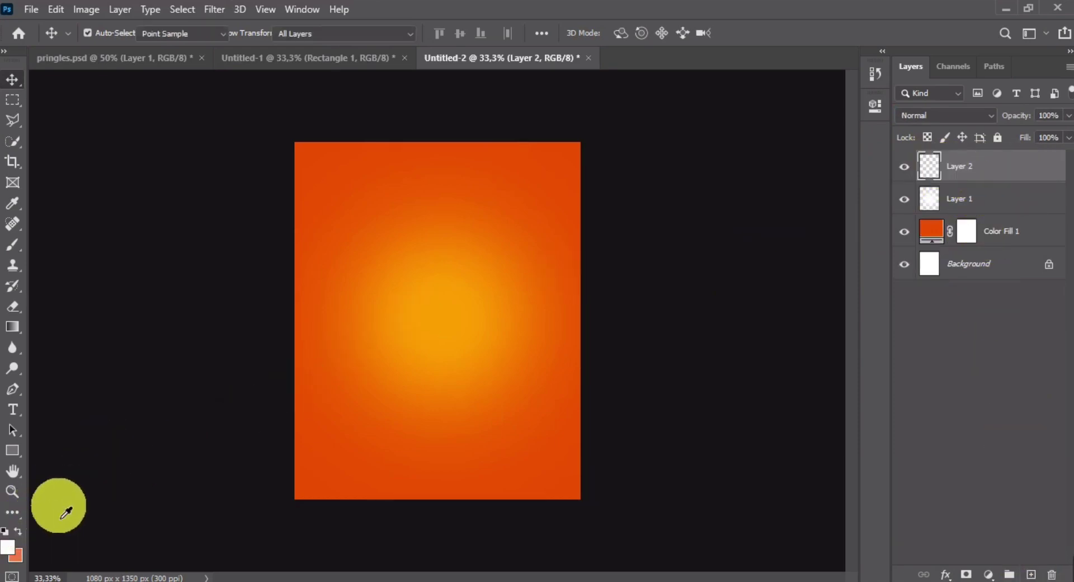
key(Escape)
click(13, 245)
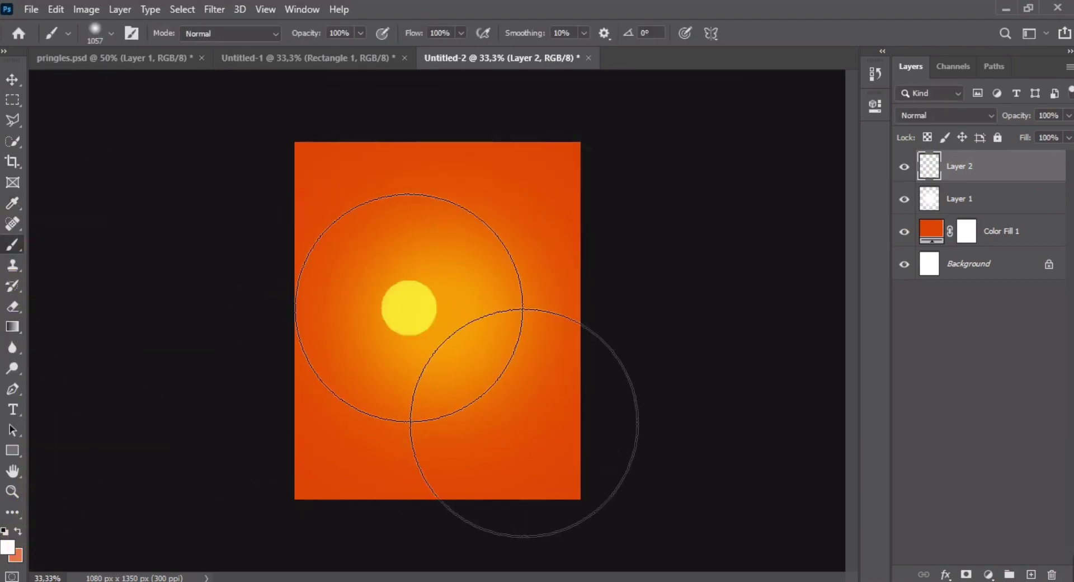
drag(447, 312, 437, 313)
click(446, 306)
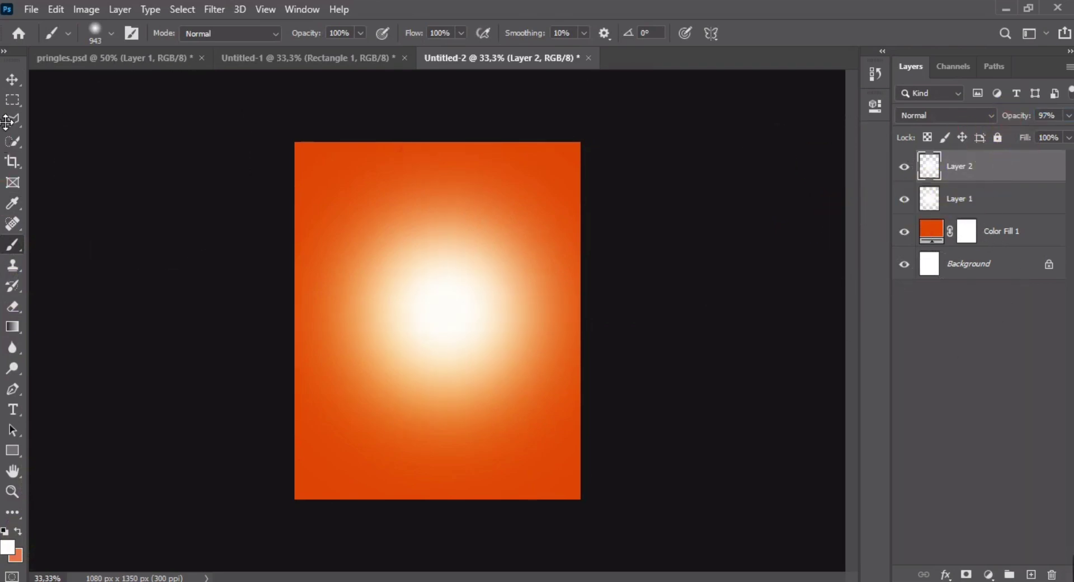
click(16, 84)
Enlarge the Overlay glow on Layer 1 slightly with Free Transform
click(1022, 216)
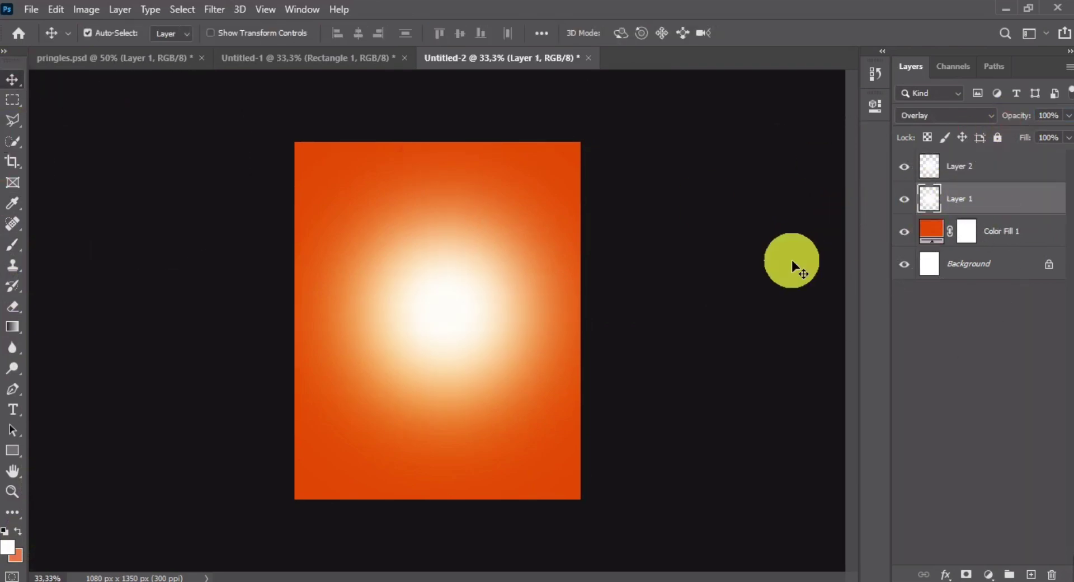
key(ctrl+t)
drag(605, 334, 626, 335)
key(Return)
Centre the Overlay glow layer horizontally and vertically, aligned to the canvas
click(542, 35)
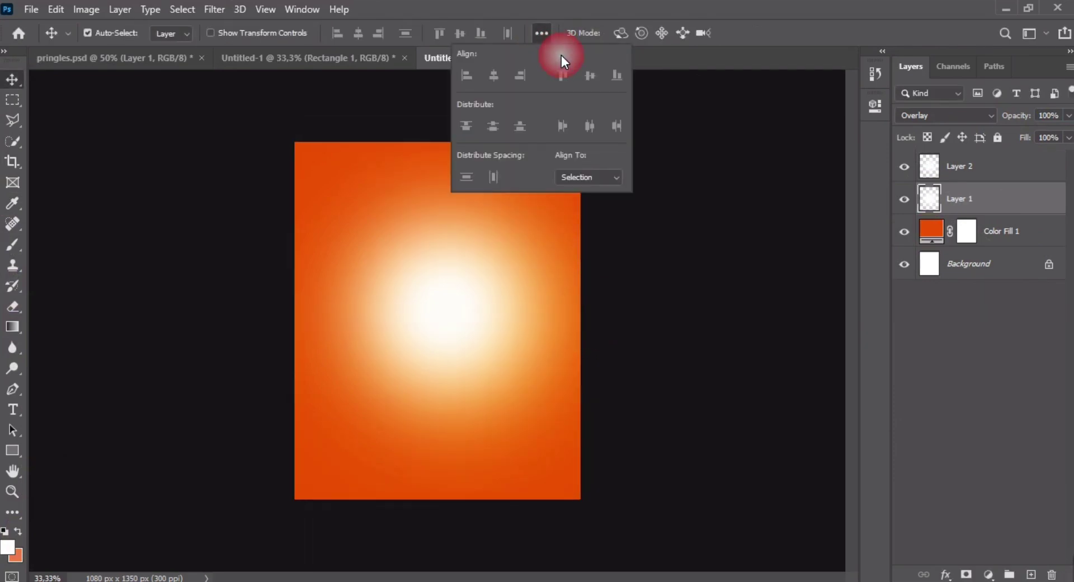
click(572, 180)
click(578, 197)
click(496, 80)
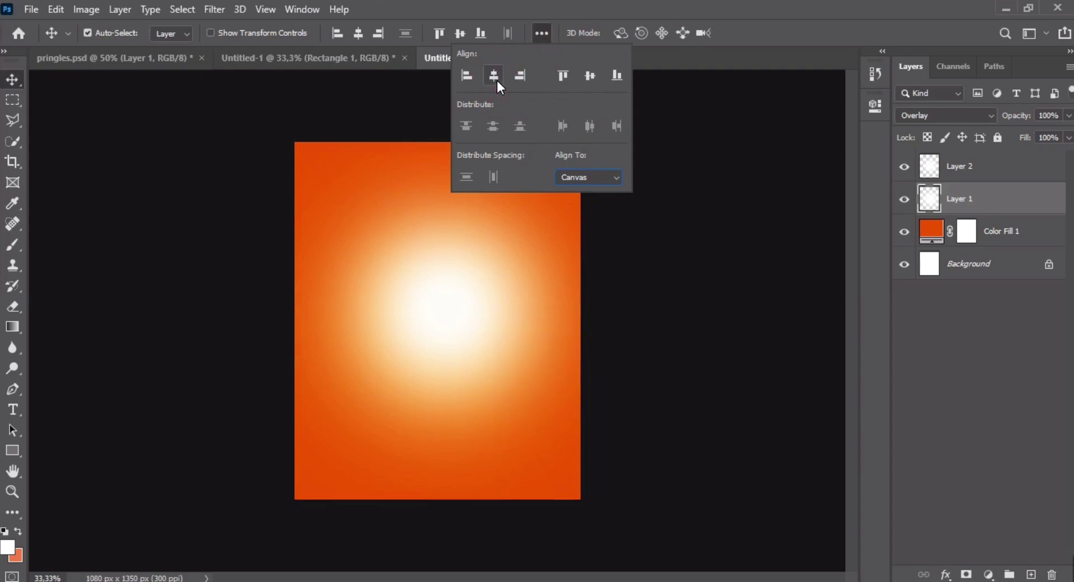
click(580, 76)
click(644, 258)
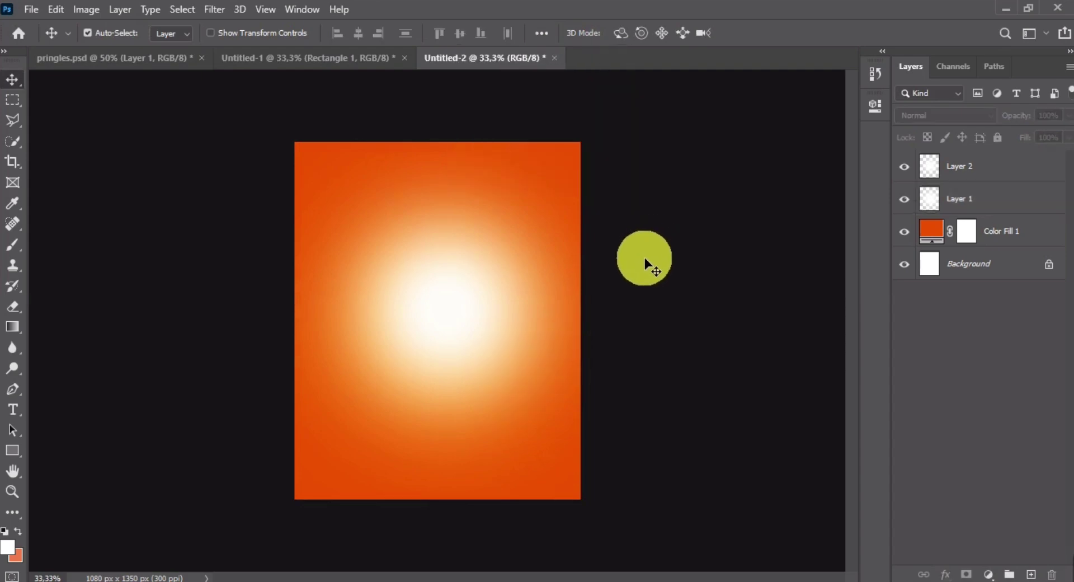
key(ctrl+minus)
key(ctrl+plus)
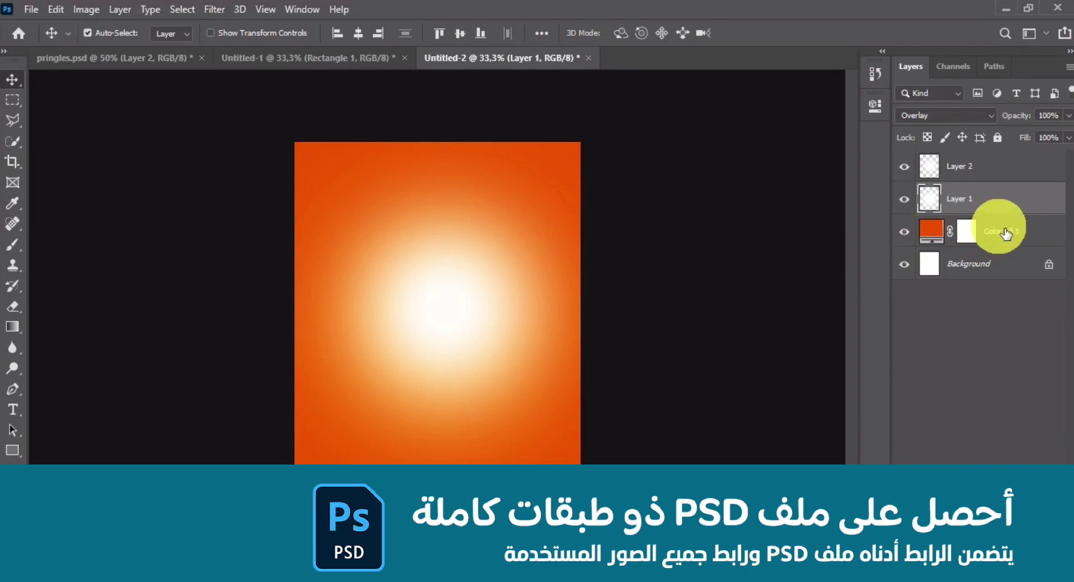
Add a new layer directly above the orange fill and flatten a 199 px brush tip into a thin horizontal ellipse
click(1005, 231)
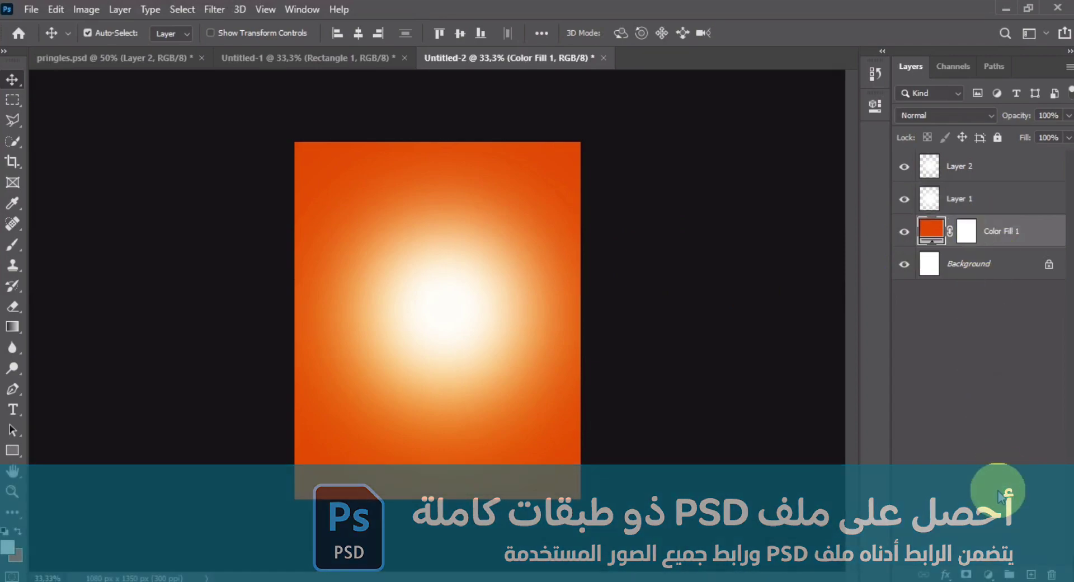
click(1030, 574)
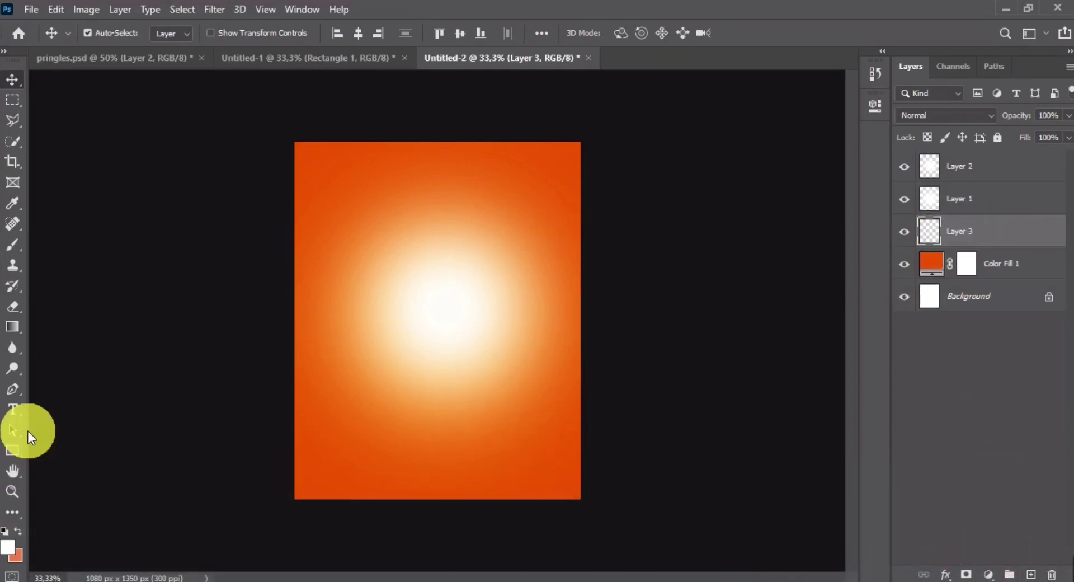
click(12, 245)
drag(468, 338, 302, 329)
click(93, 37)
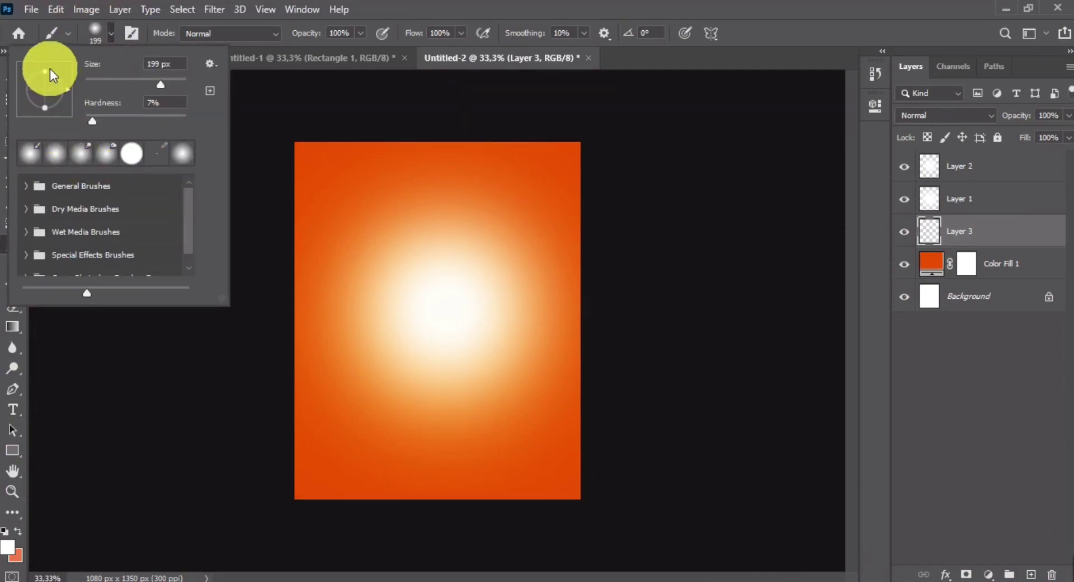
drag(45, 70, 47, 87)
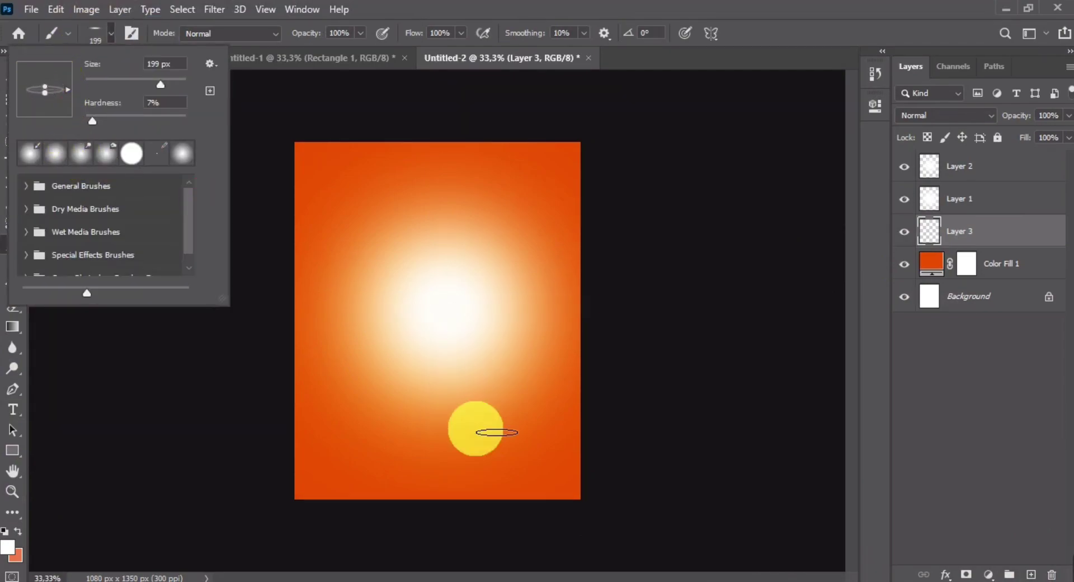
Enlarge the flattened brush to 451 px and paint one white floor highlight near the lower edge of the canvas
alt+drag(448, 425, 495, 441)
click(445, 444)
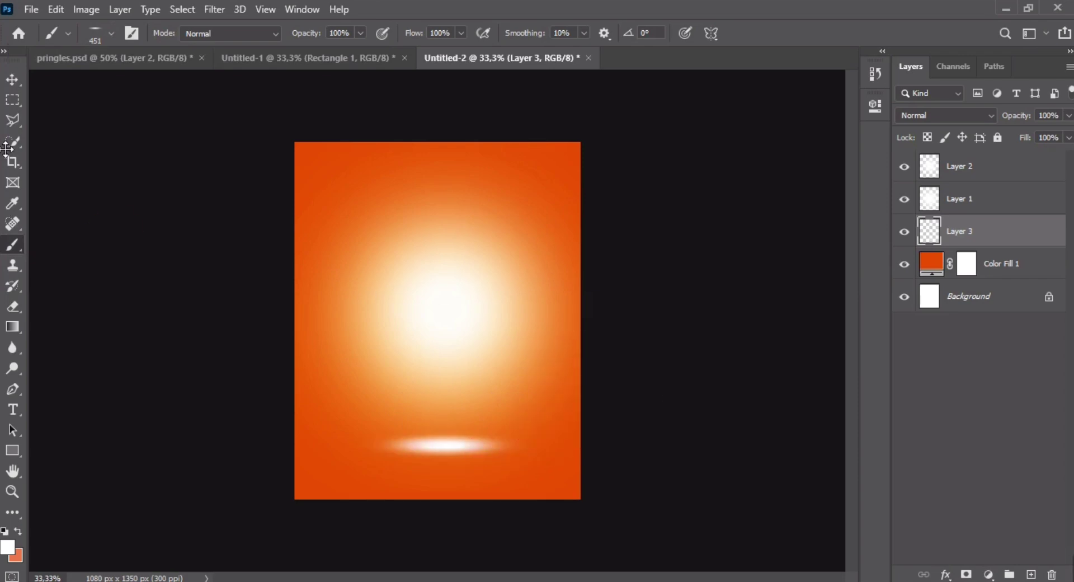
click(6, 83)
key(ctrl+plus)
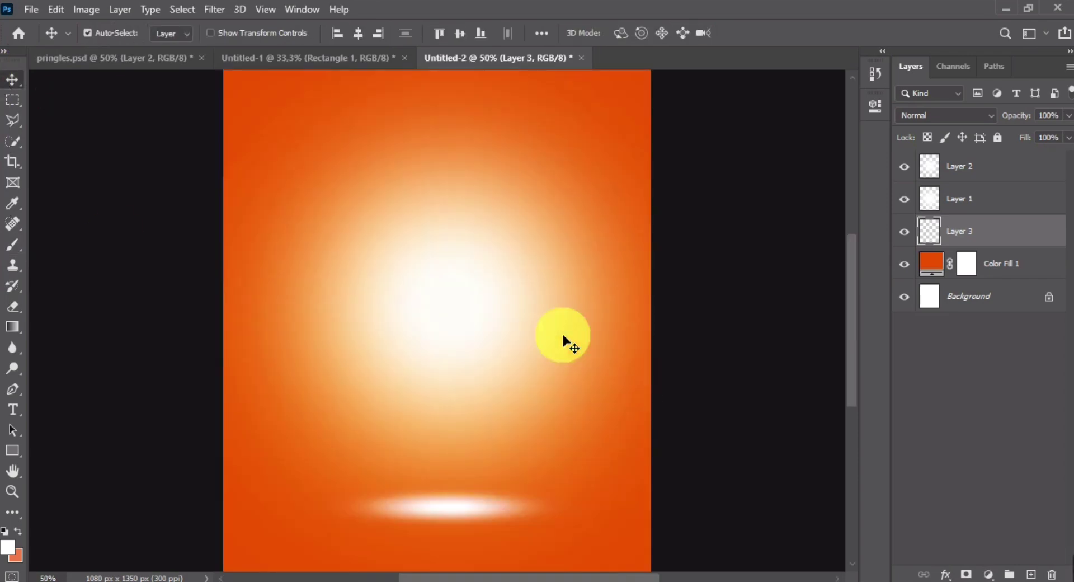
scroll(503, 392, down, 3)
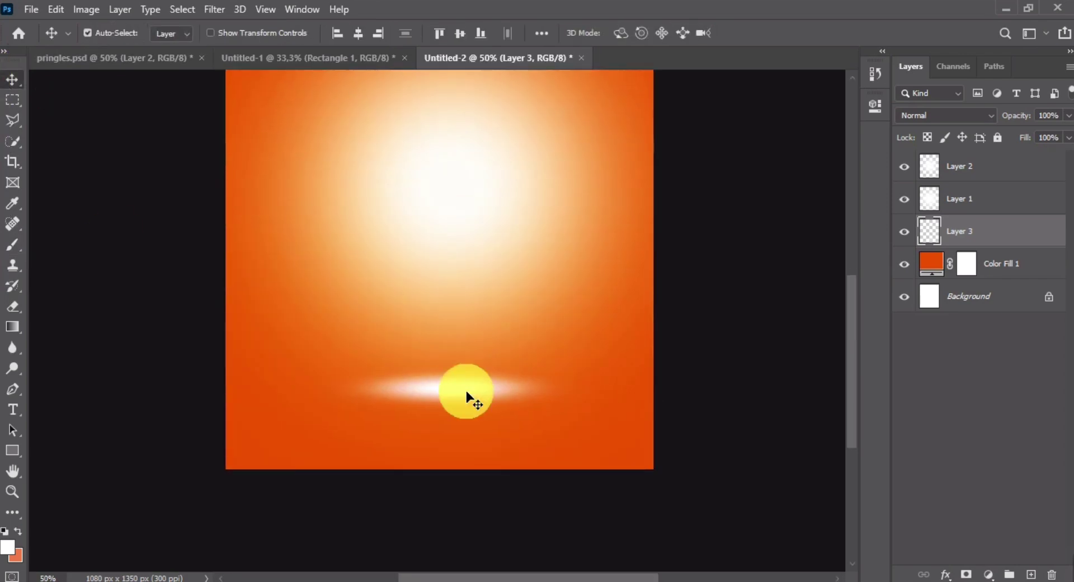
click(468, 395)
key(ctrl+t)
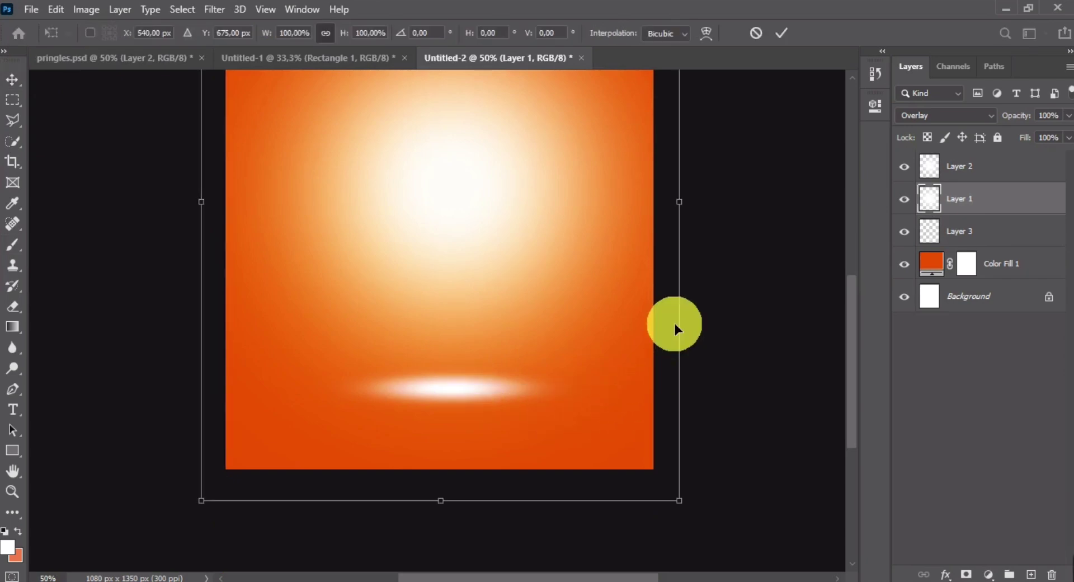
click(755, 34)
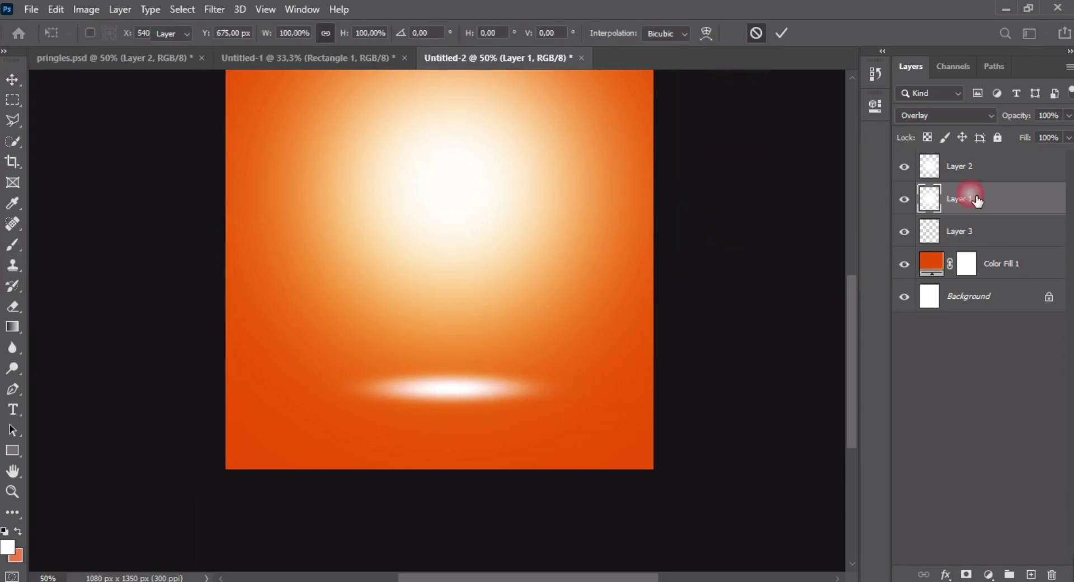
Scale the floor highlight on Layer 3 to 266.9% width with a slightly flatter height, and open its blend mode choices
click(960, 232)
key(ctrl+t)
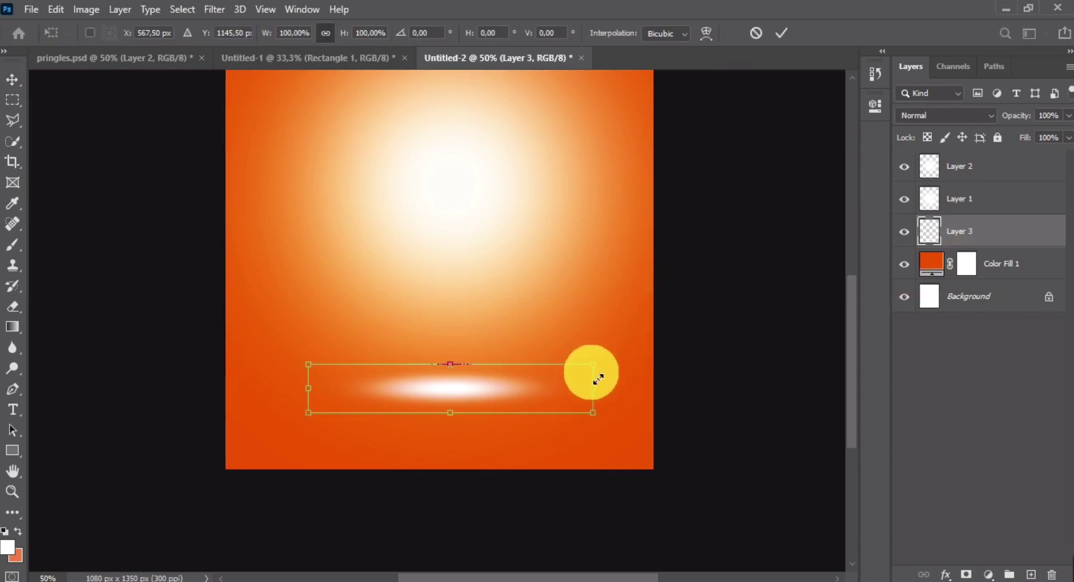
drag(598, 397, 743, 397)
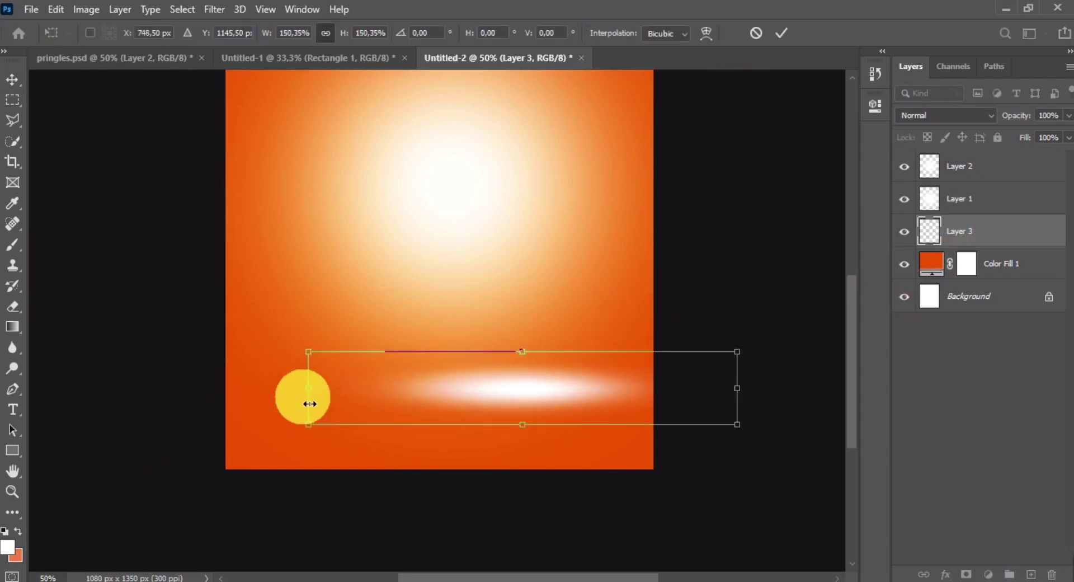
drag(318, 394, 53, 390)
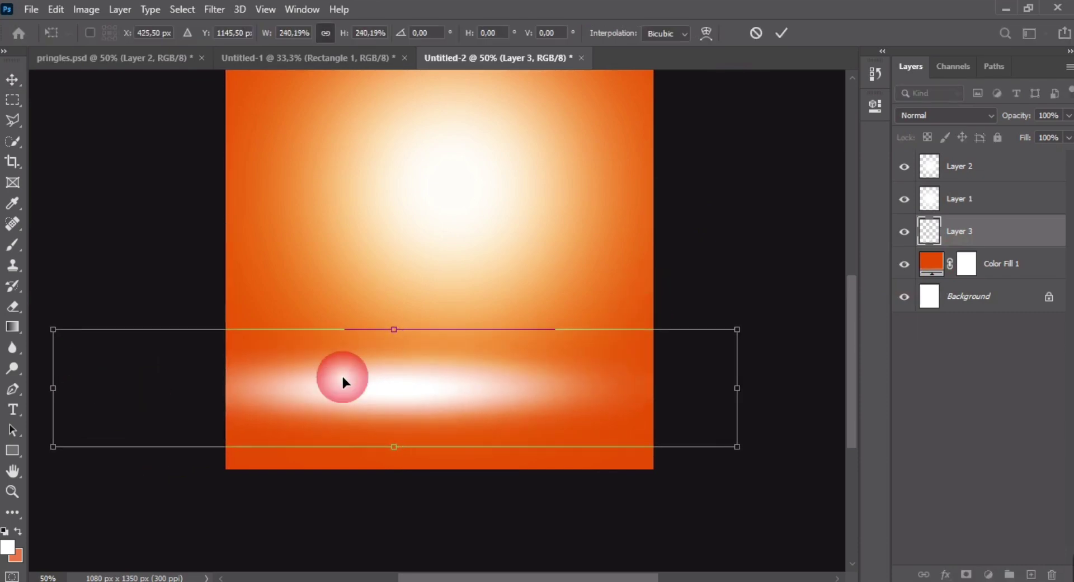
drag(741, 391, 823, 388)
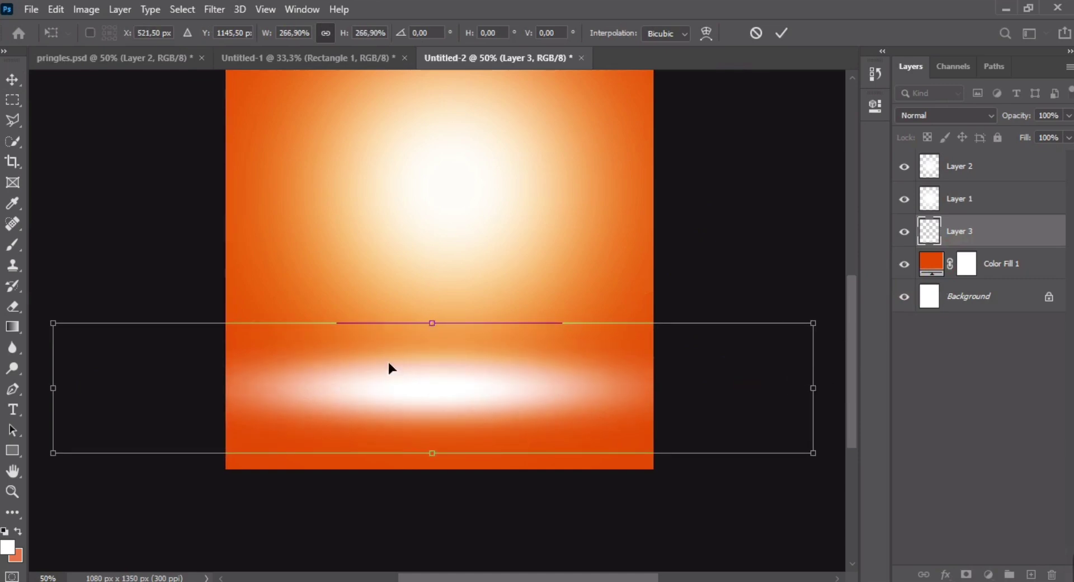
drag(432, 333, 434, 354)
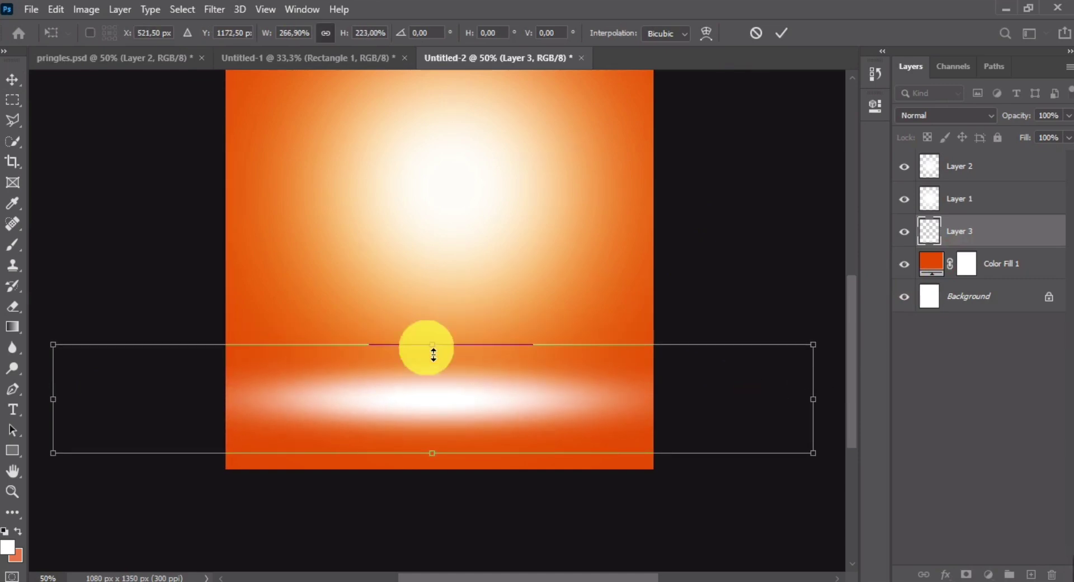
double_click(466, 375)
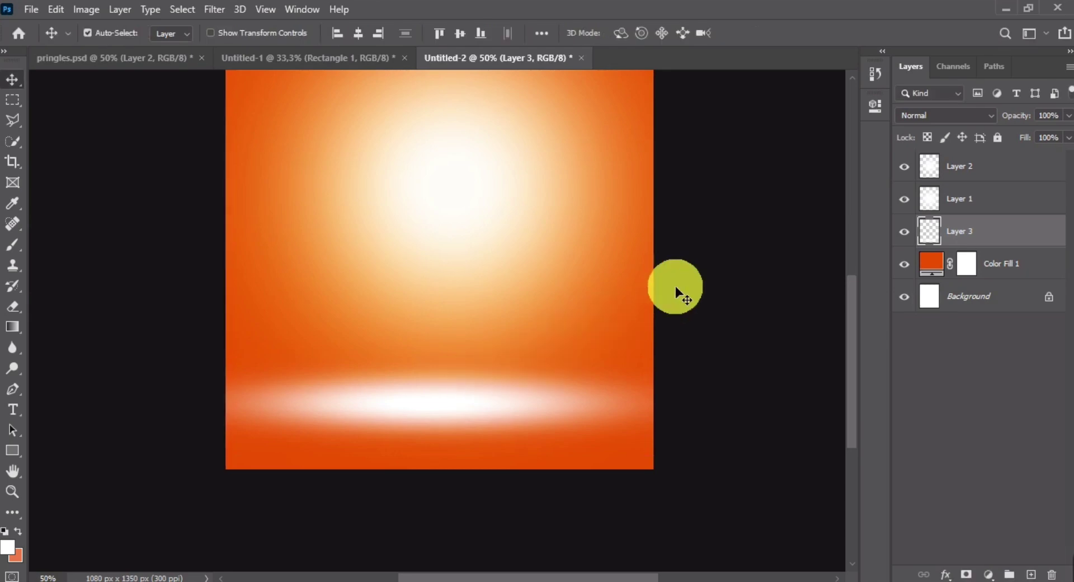
click(968, 120)
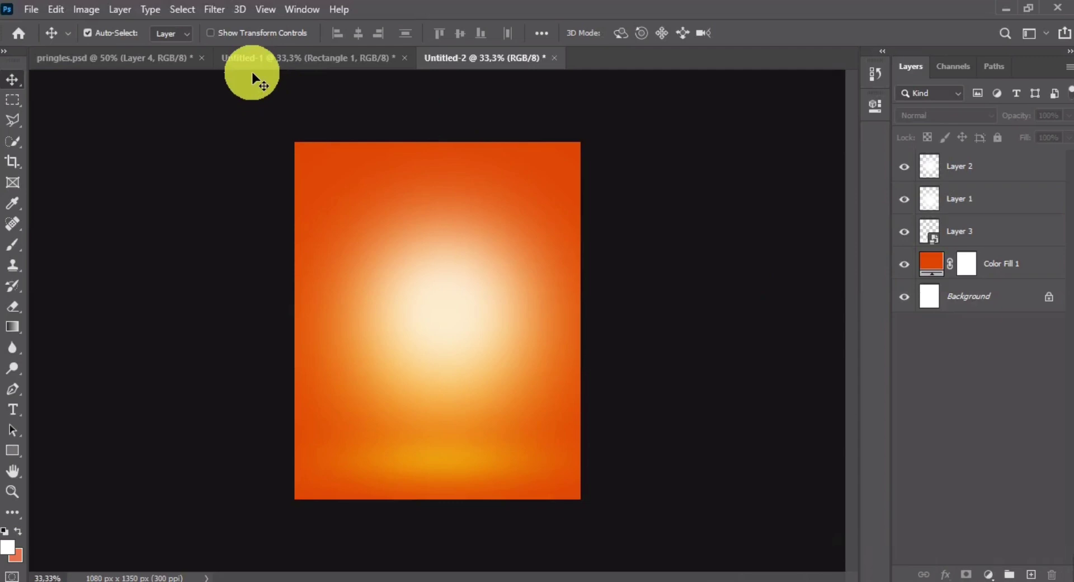
Copy the light burst layer f61594918 from Untitled-1 into Untitled-2 and place it over the centre glow
click(251, 57)
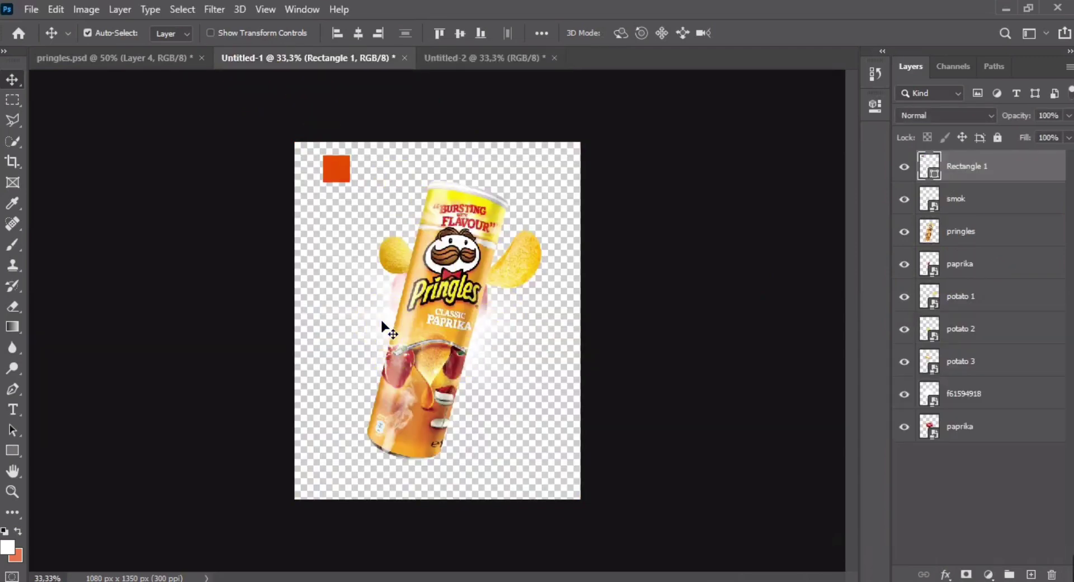
drag(382, 323, 428, 336)
drag(370, 321, 430, 273)
drag(457, 56, 447, 373)
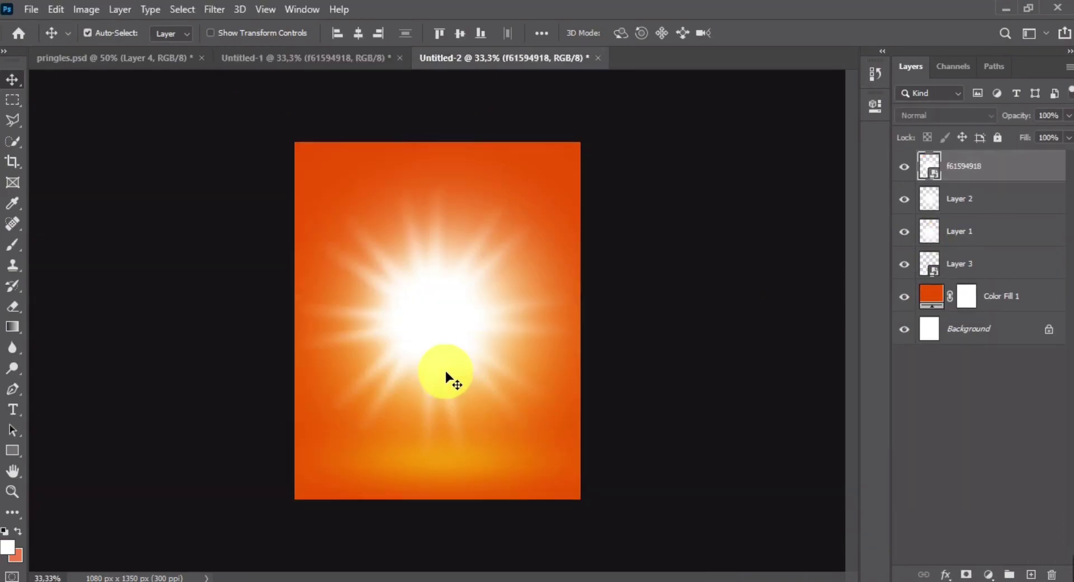
drag(462, 290, 465, 281)
Scale the light burst to 18.73% at 25% opacity and centre it horizontally on the canvas
key(ctrl+t)
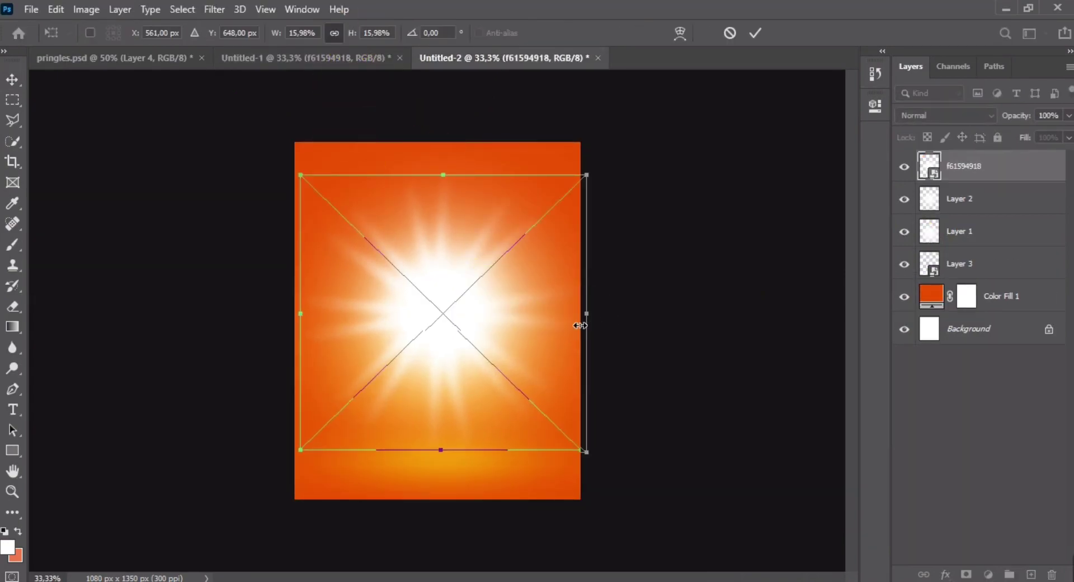
drag(582, 311, 511, 309)
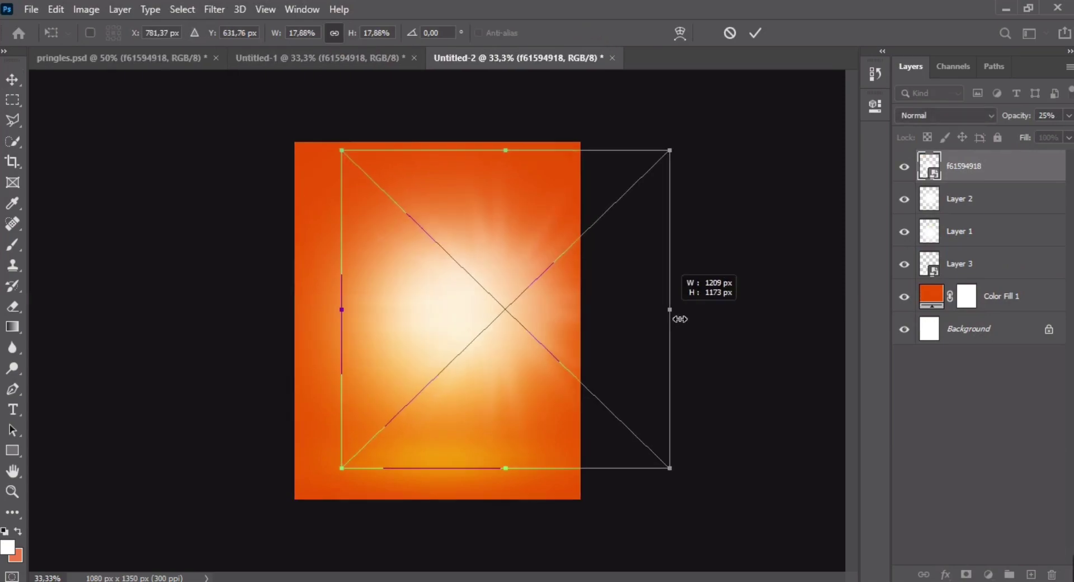
click(676, 309)
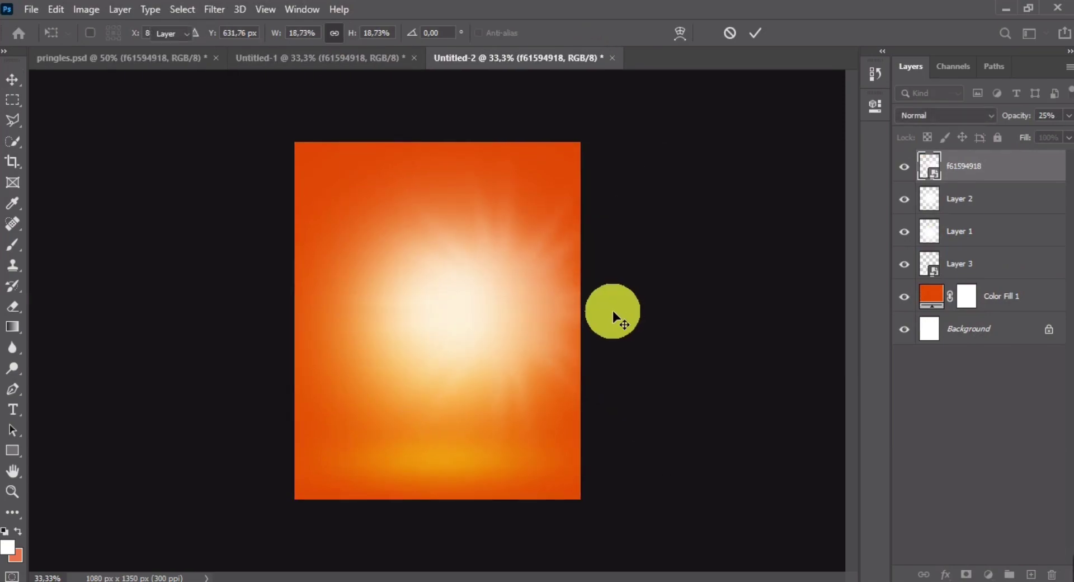
click(612, 310)
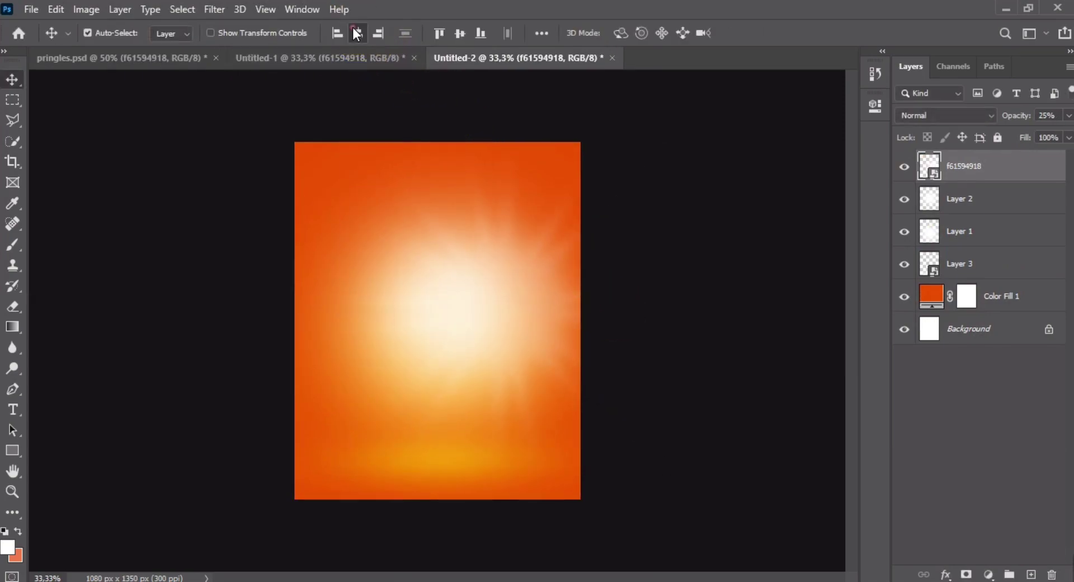
click(357, 34)
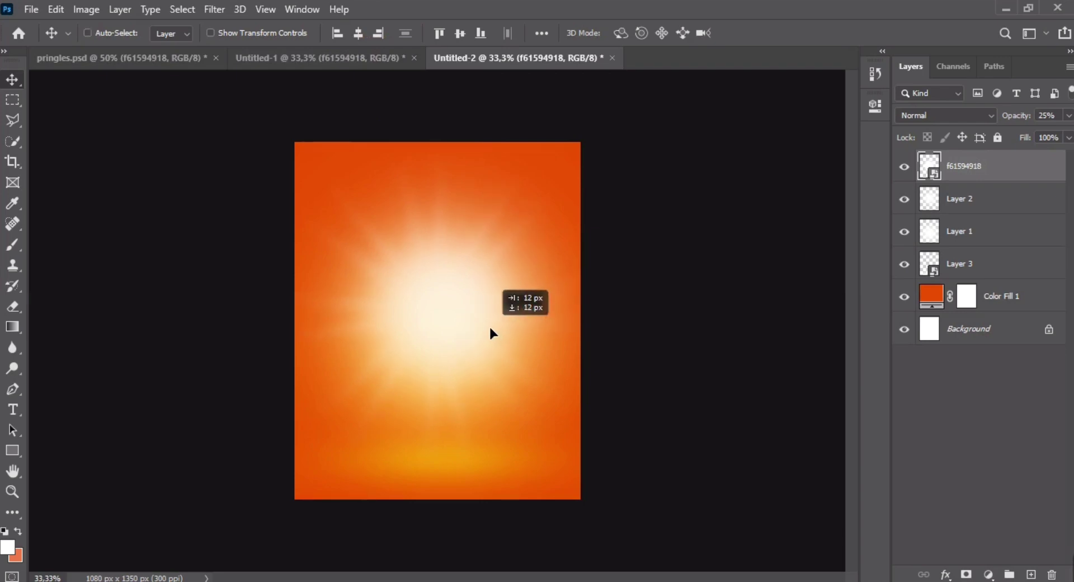
Copy the pringles can layer from Untitled-1 into Untitled-2 and place it in front of the light burst
ctrl+click(442, 230)
drag(346, 105, 558, 211)
drag(454, 292, 531, 338)
drag(421, 349, 429, 352)
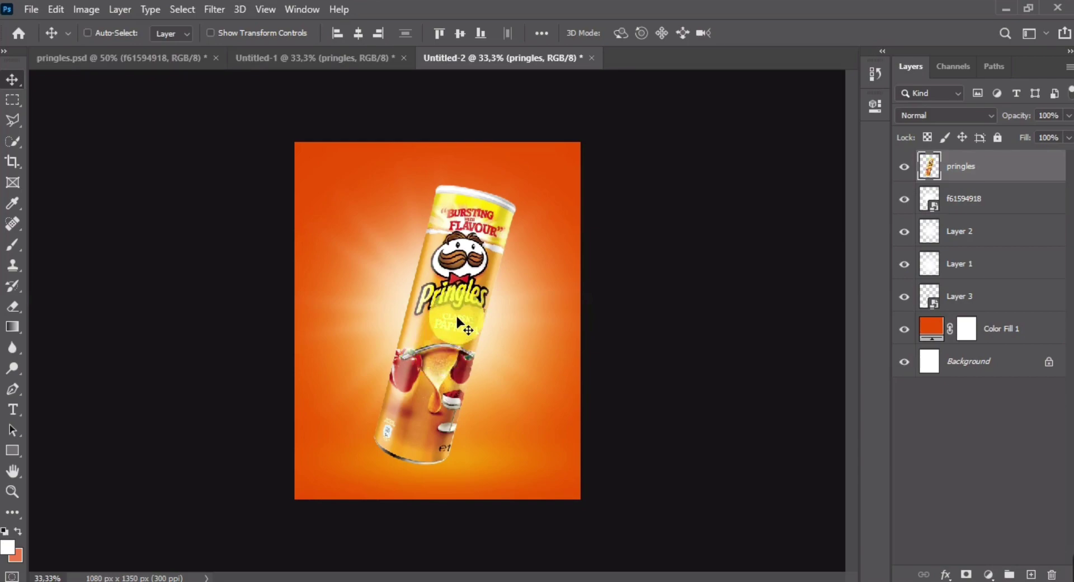
Try to shrink the Pringles can slightly with Free Transform
key(ctrl+t)
drag(469, 185, 461, 212)
double_click(474, 302)
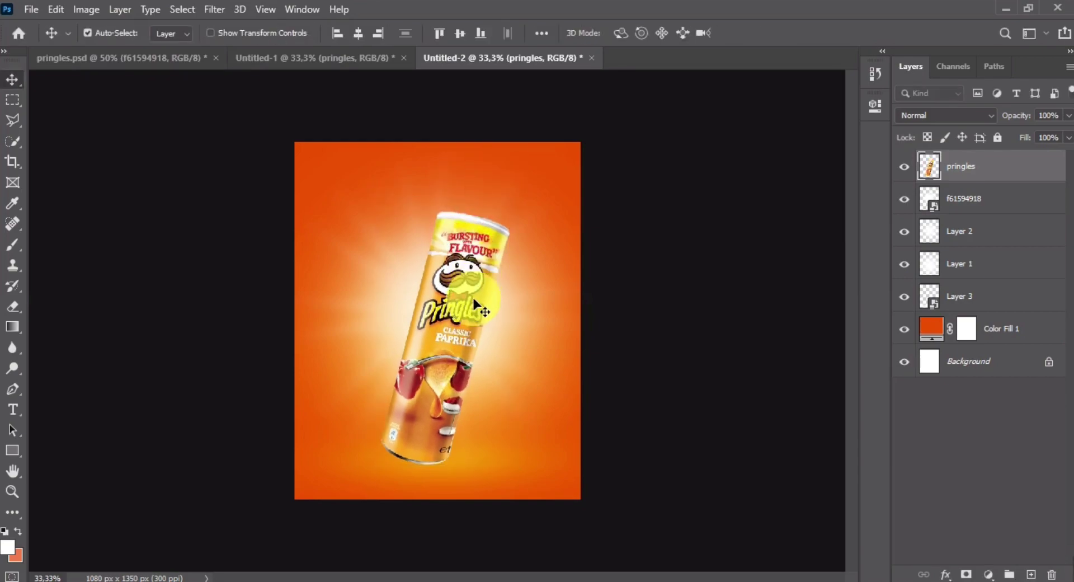
Reposition the Pringles can over the glow in the middle of the canvas
drag(458, 317, 443, 317)
ctrl+click(403, 281)
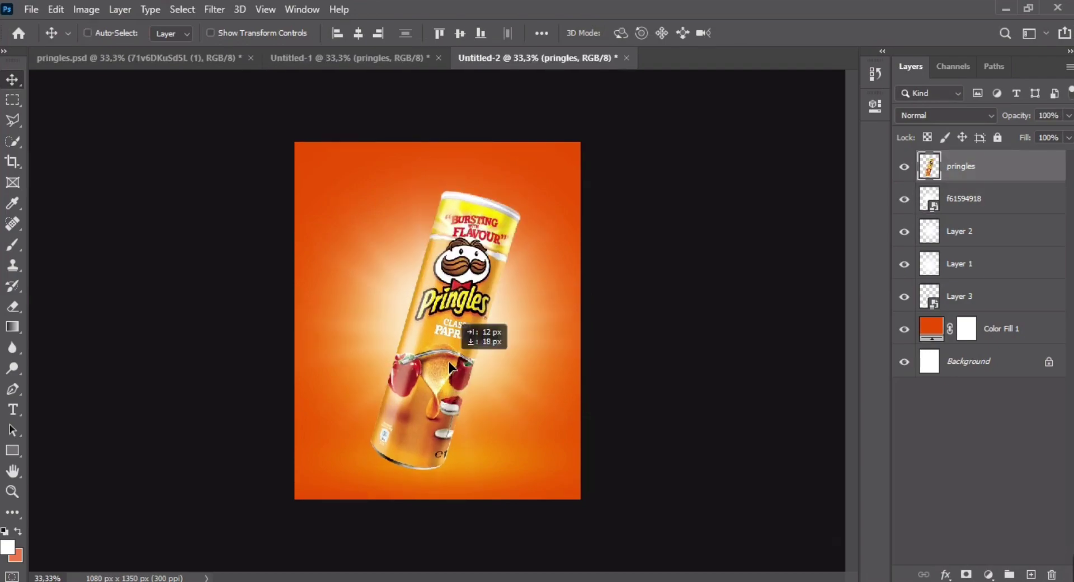
drag(448, 359, 442, 358)
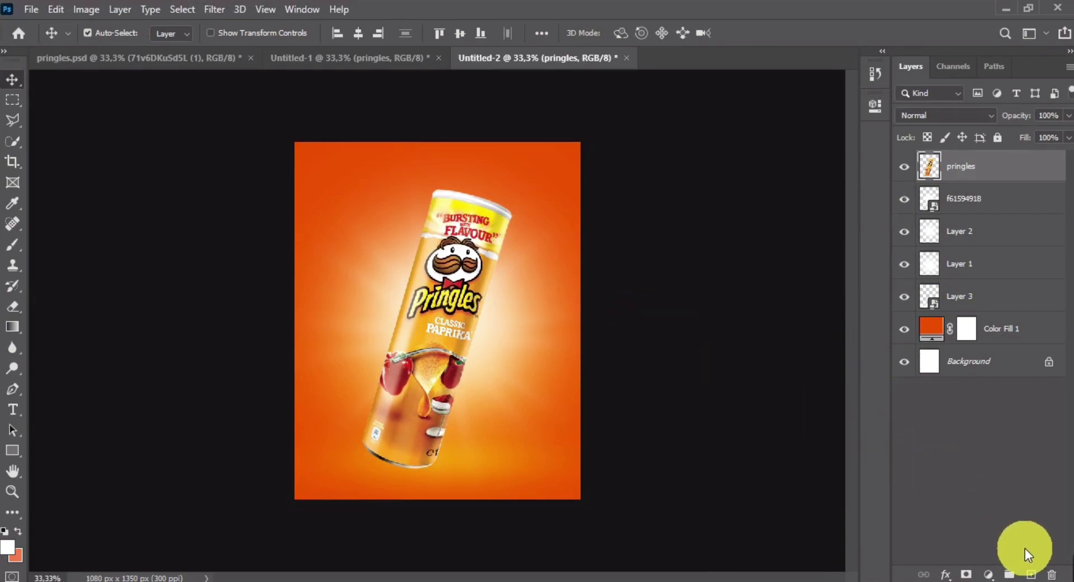
Add a new layer directly below the pringles layer and set the foreground colour to black
click(1030, 574)
drag(980, 158, 981, 183)
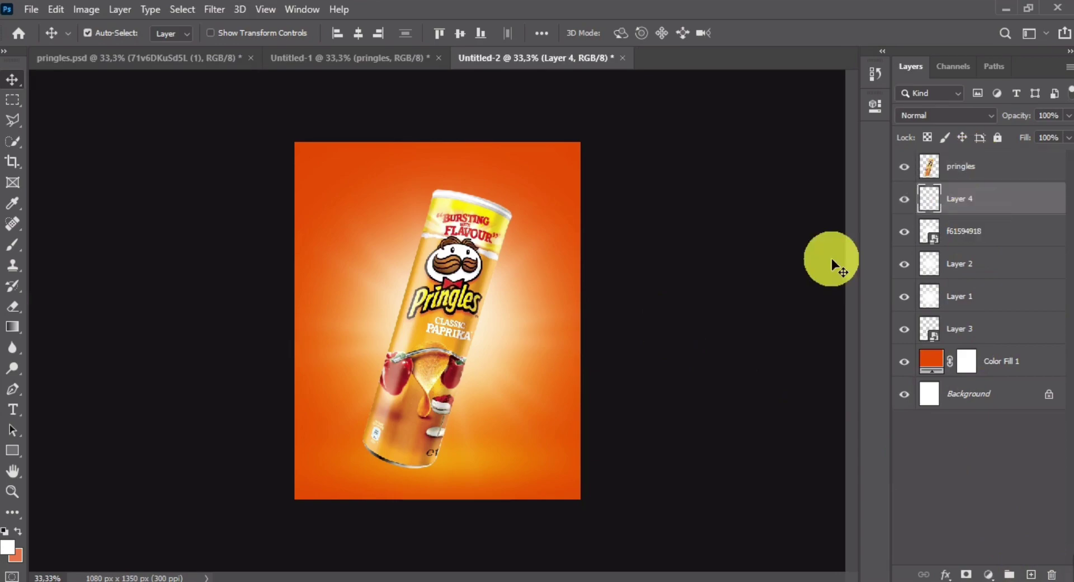
click(10, 551)
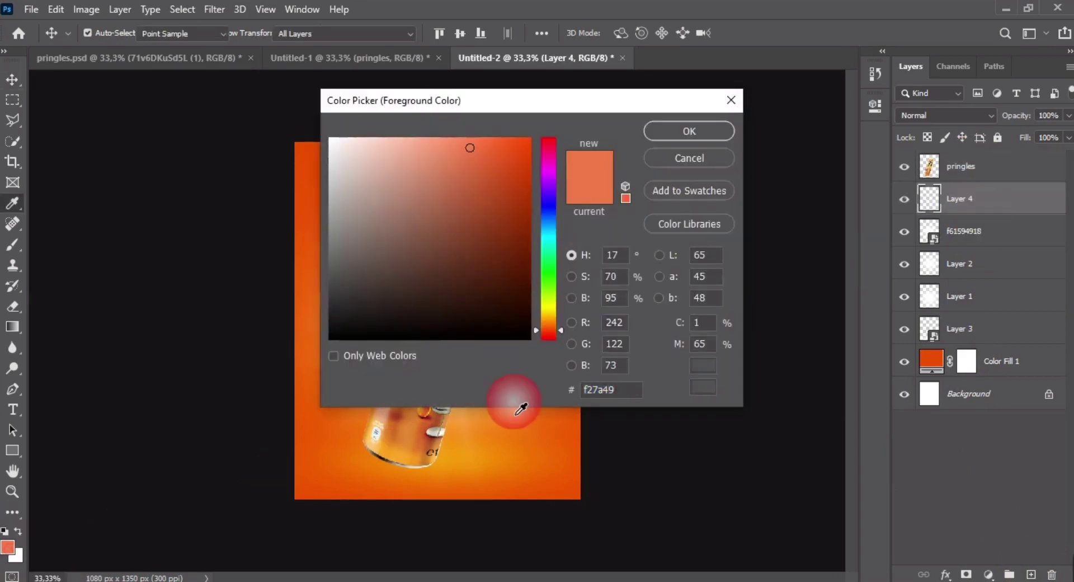
drag(376, 333, 308, 351)
key(Return)
key(v)
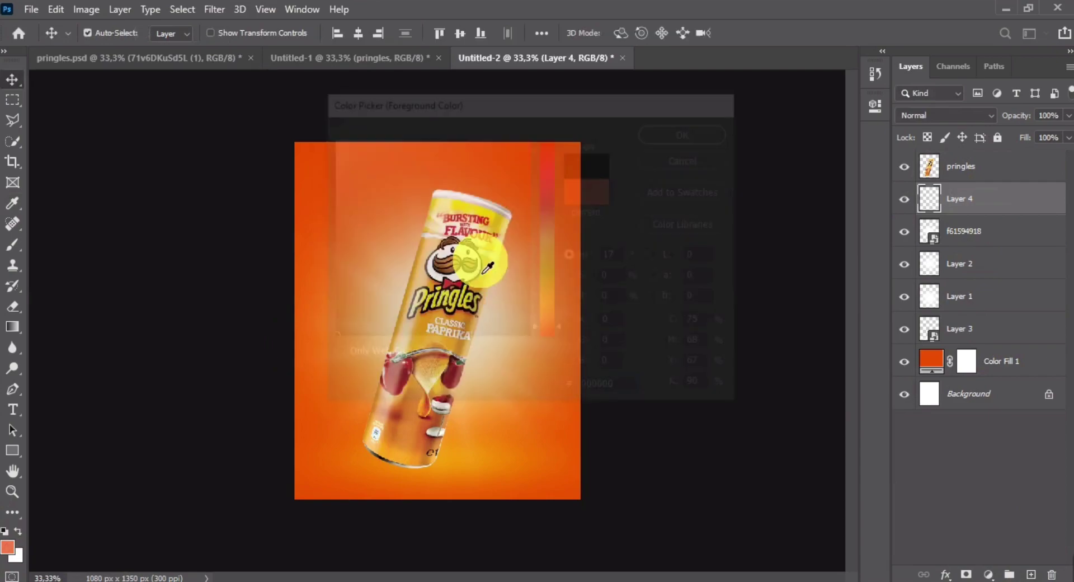
Set the new layer to Multiply and paint one black spot beside the can with a 451 px soft round brush
click(929, 115)
click(917, 176)
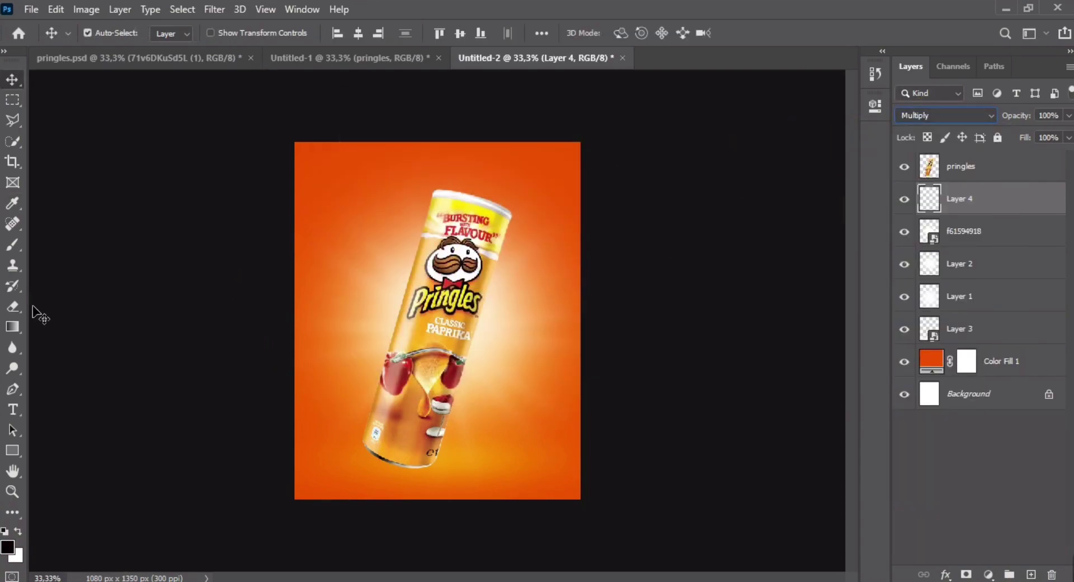
click(11, 248)
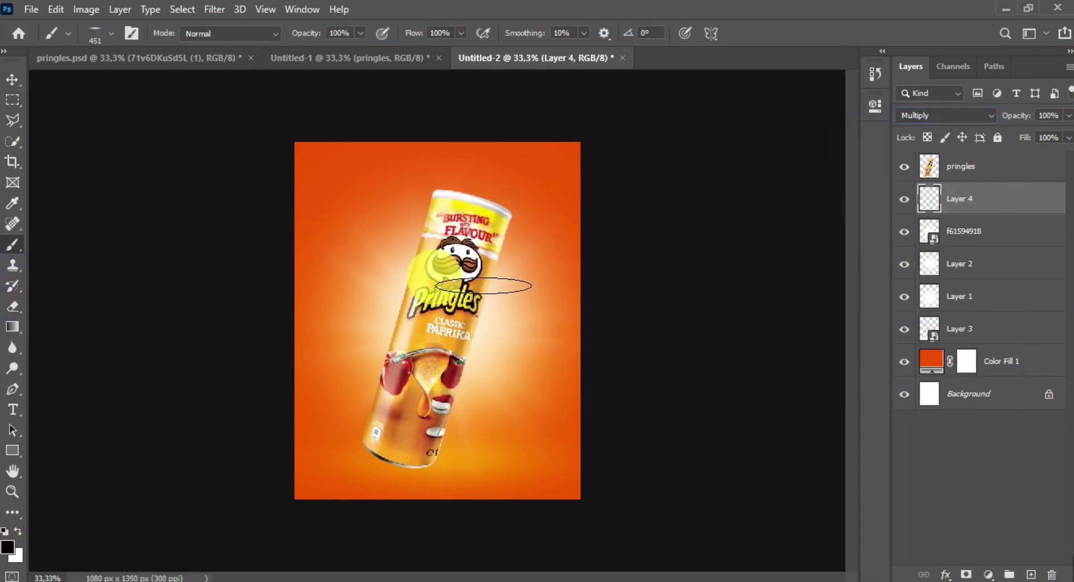
click(111, 33)
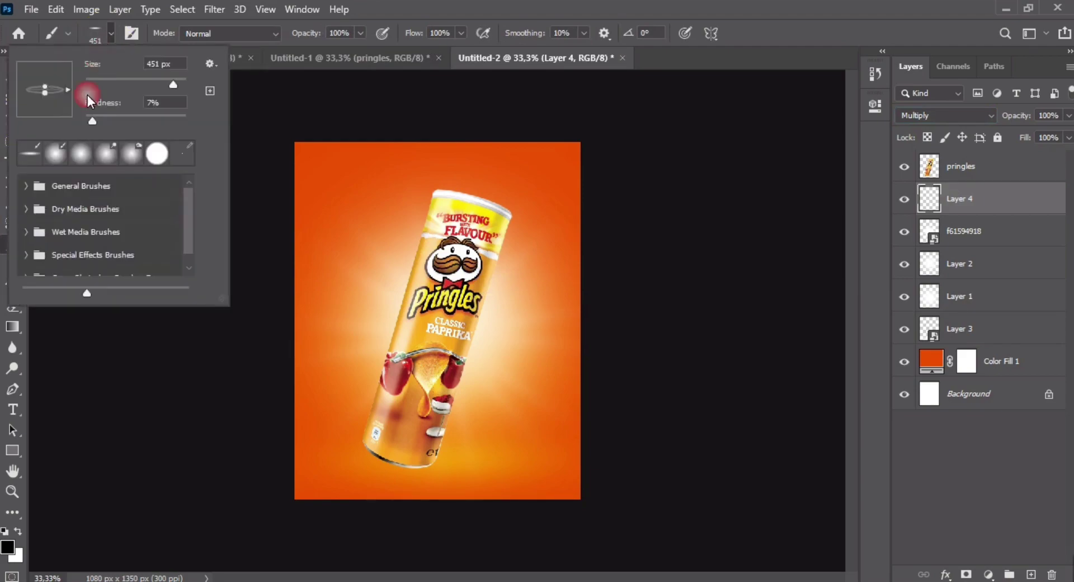
double_click(82, 156)
click(394, 297)
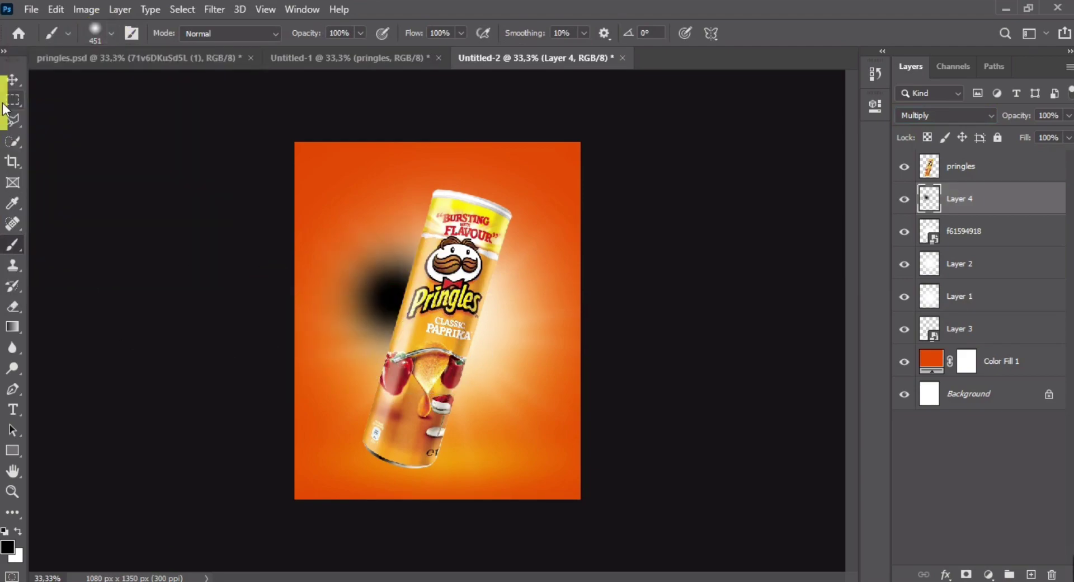
Flatten the black spot into a thin ellipse with Free Transform and move it to the can's base
key(ctrl+t)
mouse_move(391, 285)
mouse_down()
mouse_move(404, 314)
mouse_move(412, 461)
mouse_up()
drag(417, 425, 419, 505)
drag(425, 463, 426, 462)
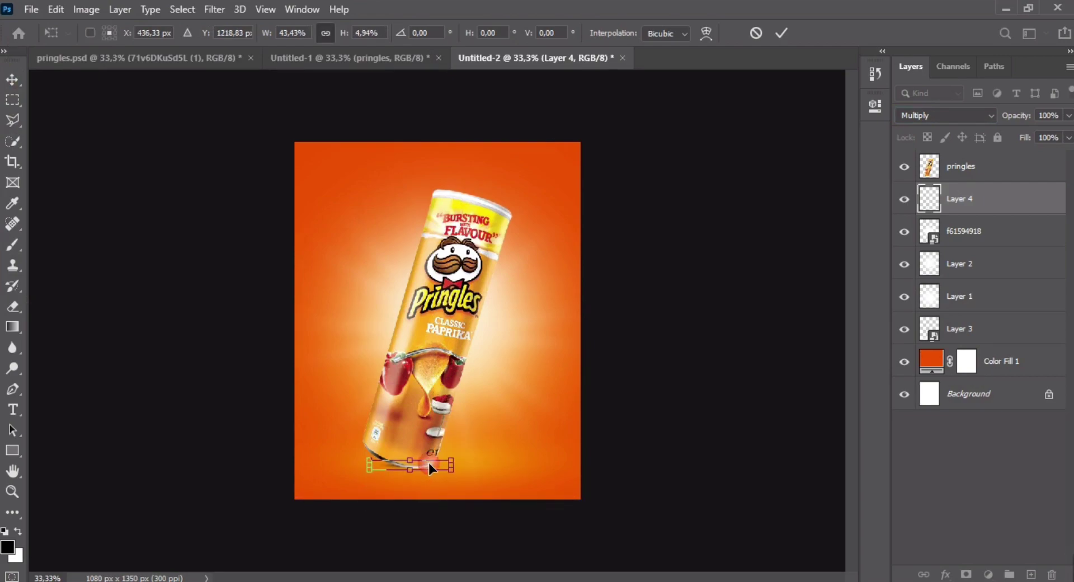
Resize the shadow ellipse to 67.97% width and 13.39% height, fit it beneath the can's base, and apply the transform
key(ctrl+plus)
key(ctrl+plus)
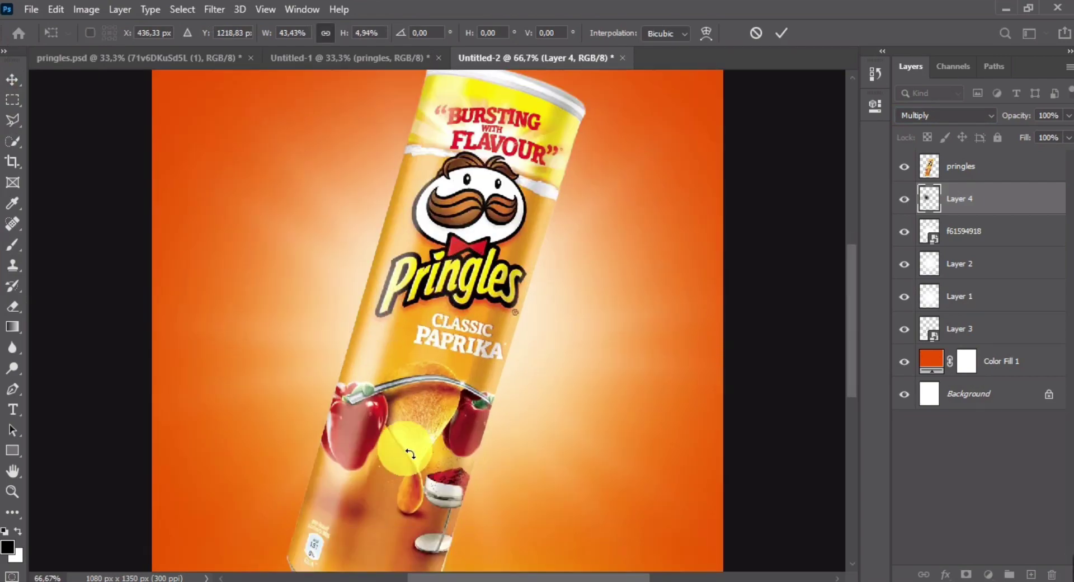
scroll(427, 449, down, 3)
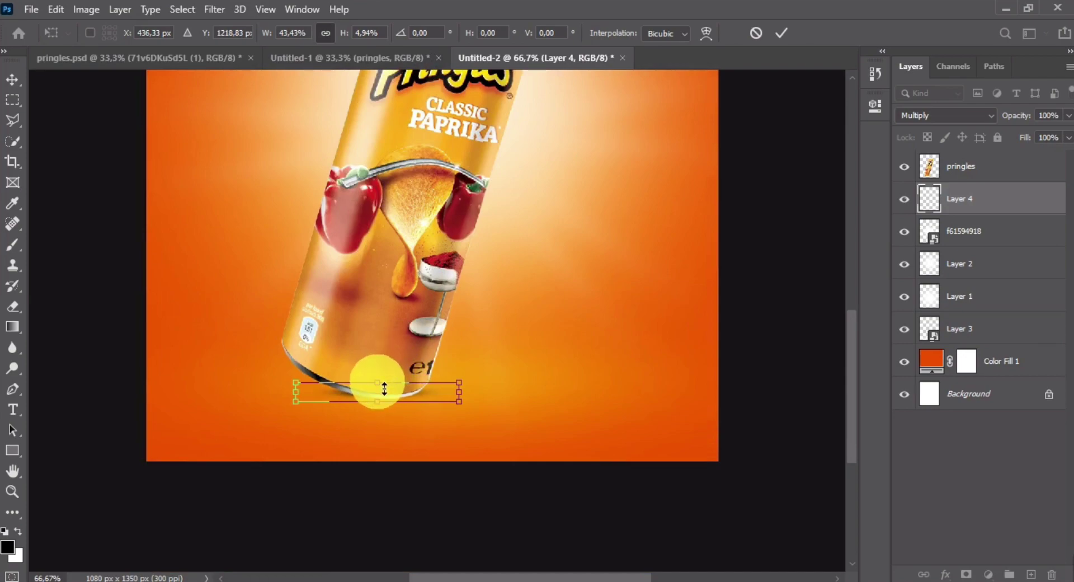
drag(384, 388, 472, 417)
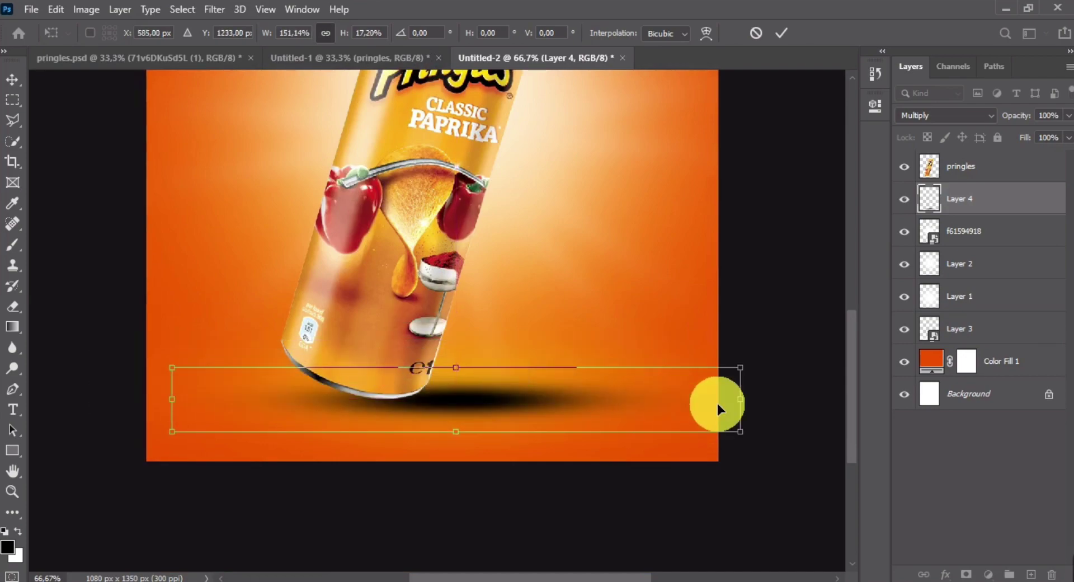
drag(741, 398, 468, 407)
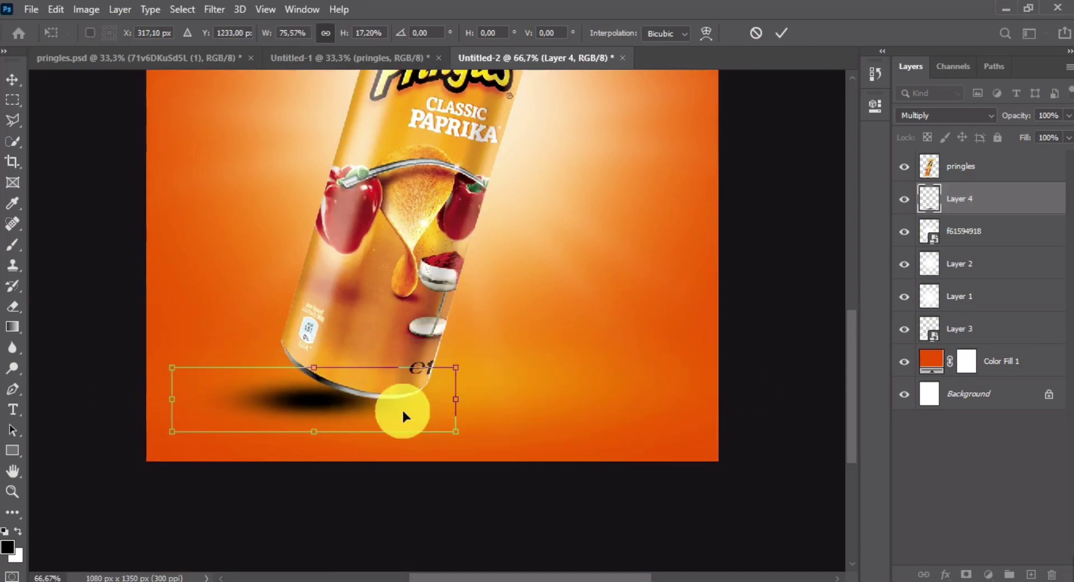
drag(403, 415, 479, 403)
drag(338, 365, 339, 381)
drag(397, 400, 407, 391)
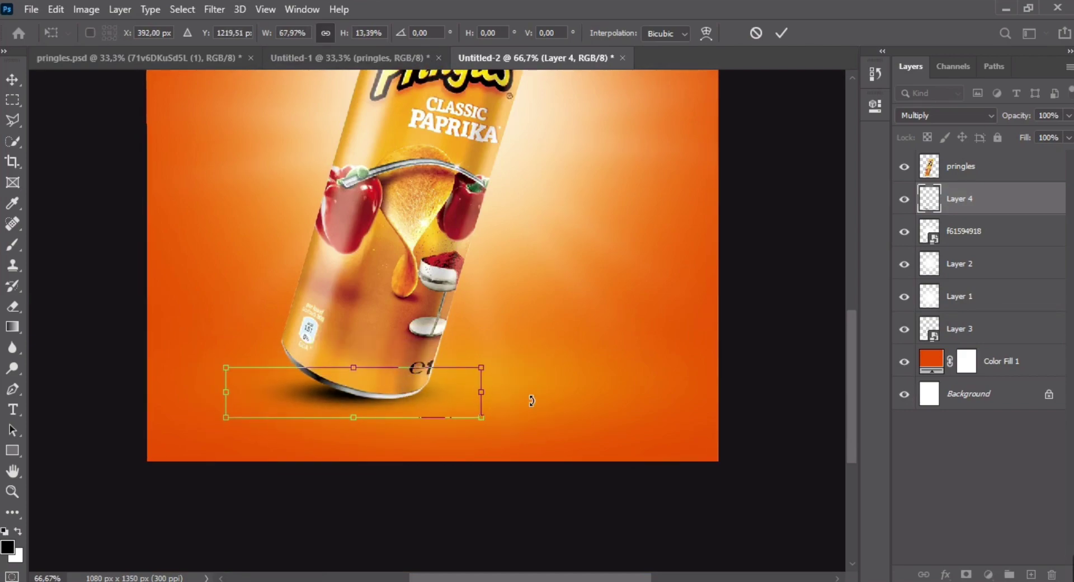
key(Return)
Duplicate the shadow layer and distort the copy into a wider shadow spreading left from the can's base
key(ctrl+j)
key(ctrl+t)
right_click(311, 399)
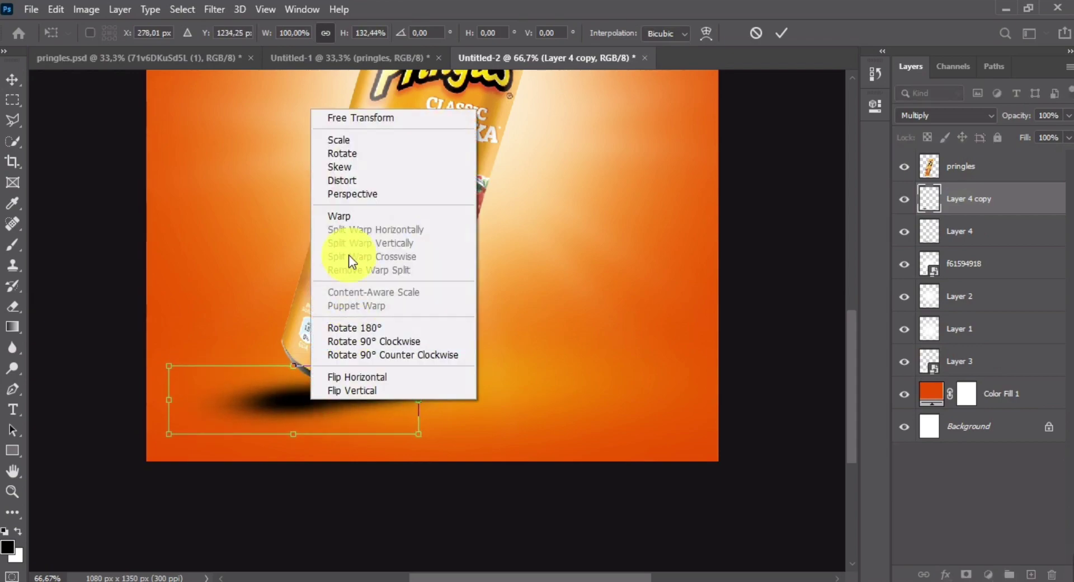
click(341, 180)
drag(169, 365, 161, 340)
drag(168, 434, 156, 464)
drag(286, 419, 237, 426)
drag(372, 407, 448, 403)
drag(333, 412, 277, 412)
key(Return)
Set the opacity of Layer 4 copy to 61% and of Layer 4 to 88%
drag(1015, 115, 993, 115)
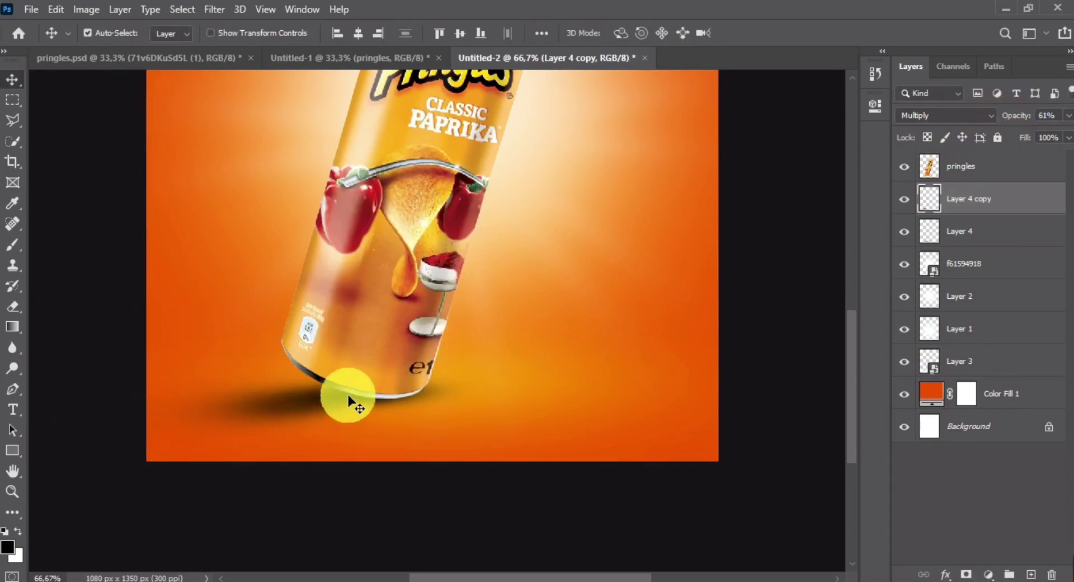
click(348, 395)
click(300, 412)
click(765, 305)
click(443, 395)
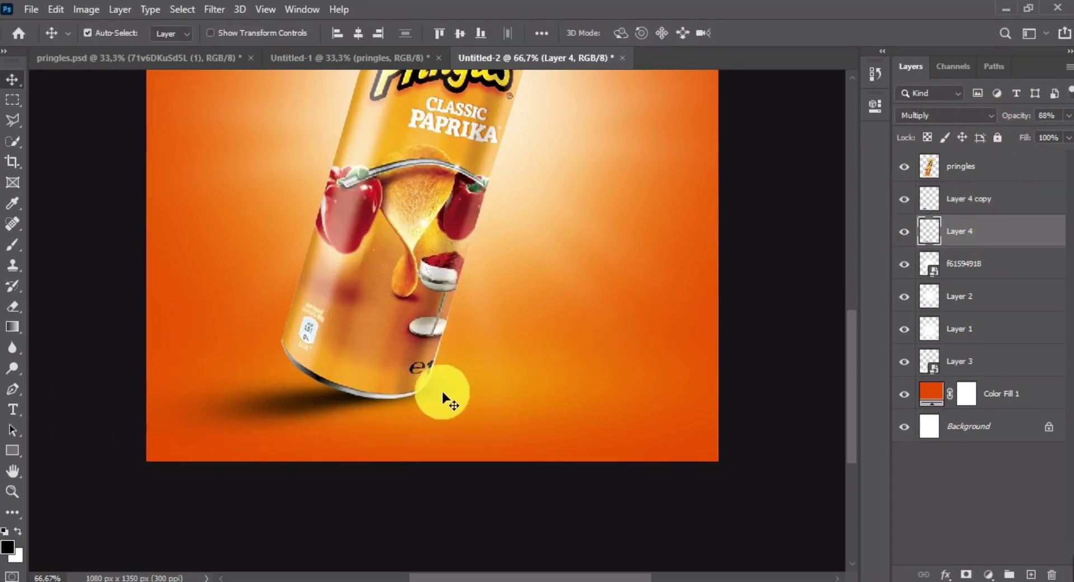
click(296, 414)
scroll(367, 475, down, 3)
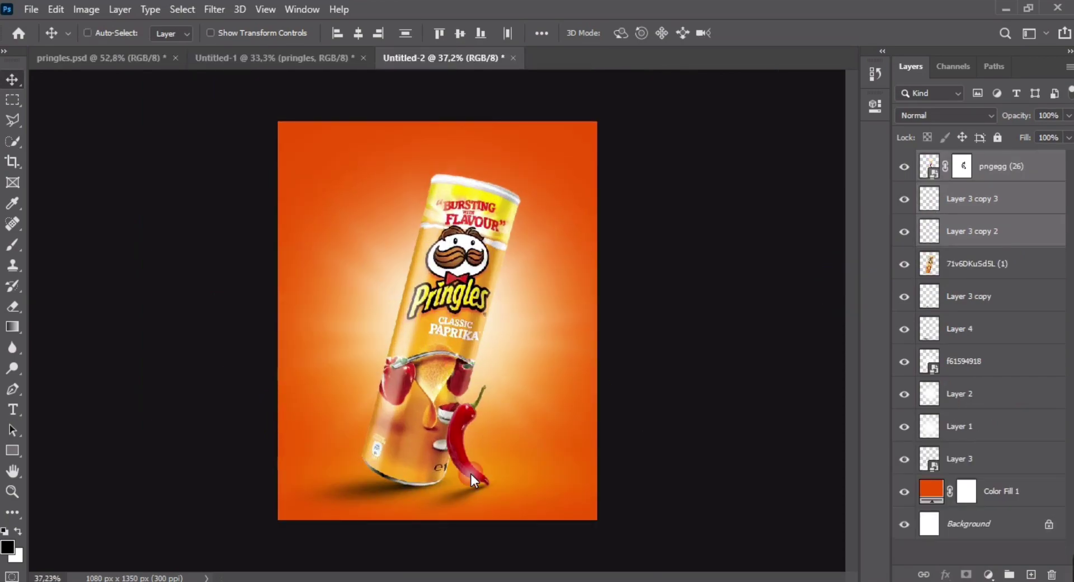
Nudge the red chili and its two shadow layers against the lower right side of the can
scroll(462, 466, up, 1)
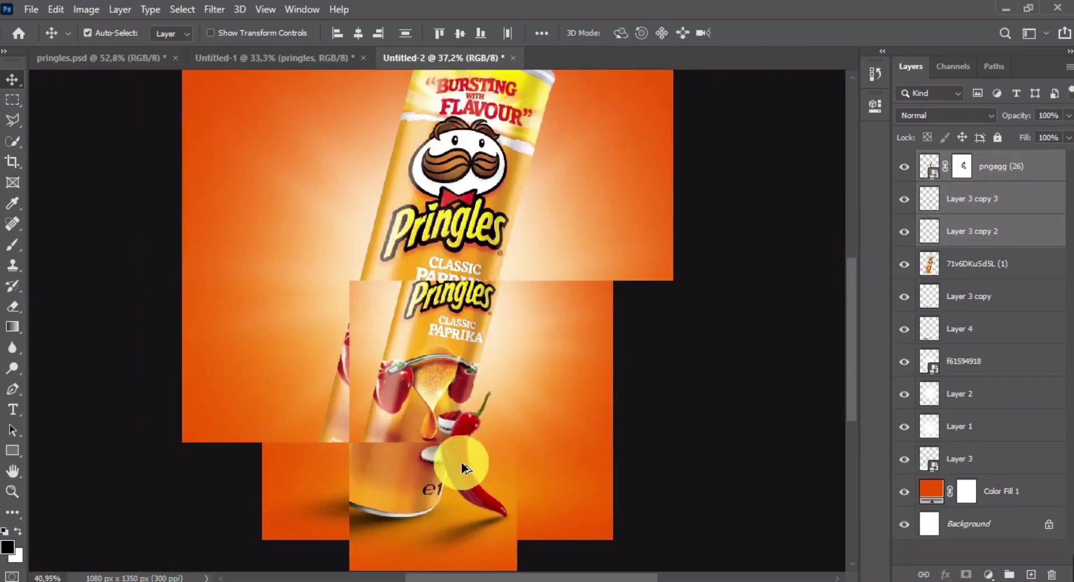
scroll(462, 466, up, 2)
drag(476, 462, 481, 460)
scroll(501, 464, down, 2)
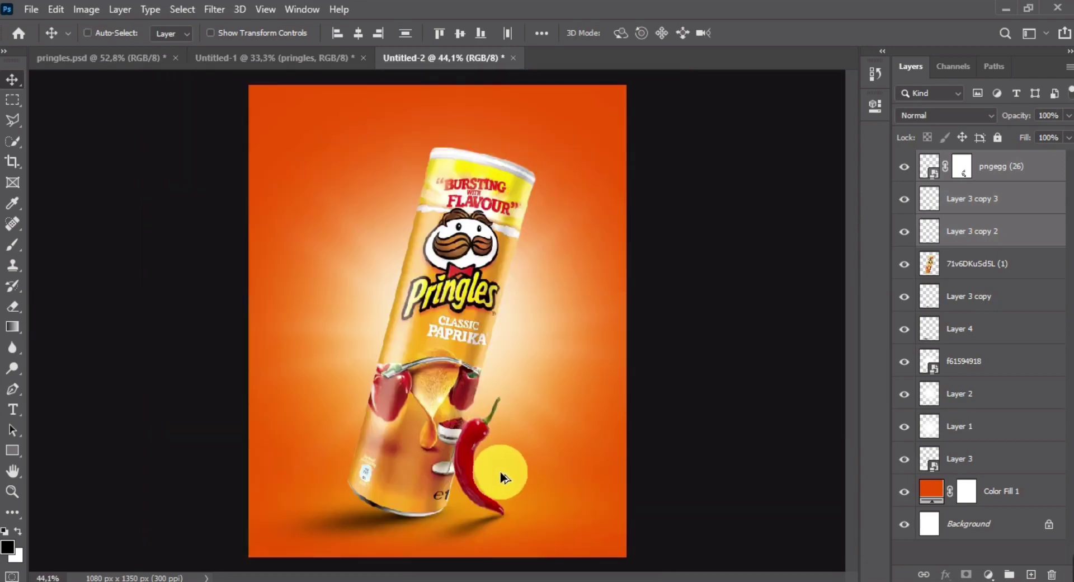
scroll(500, 476, up, 3)
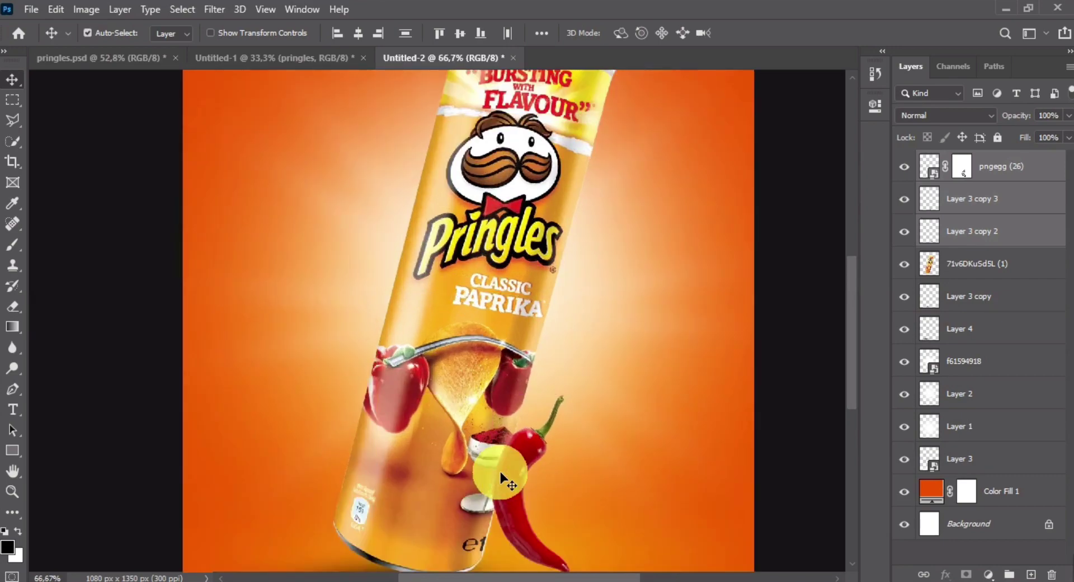
mouse_move(500, 473)
mouse_down()
mouse_move(486, 444)
mouse_move(501, 483)
mouse_up()
scroll(504, 480, down, 3)
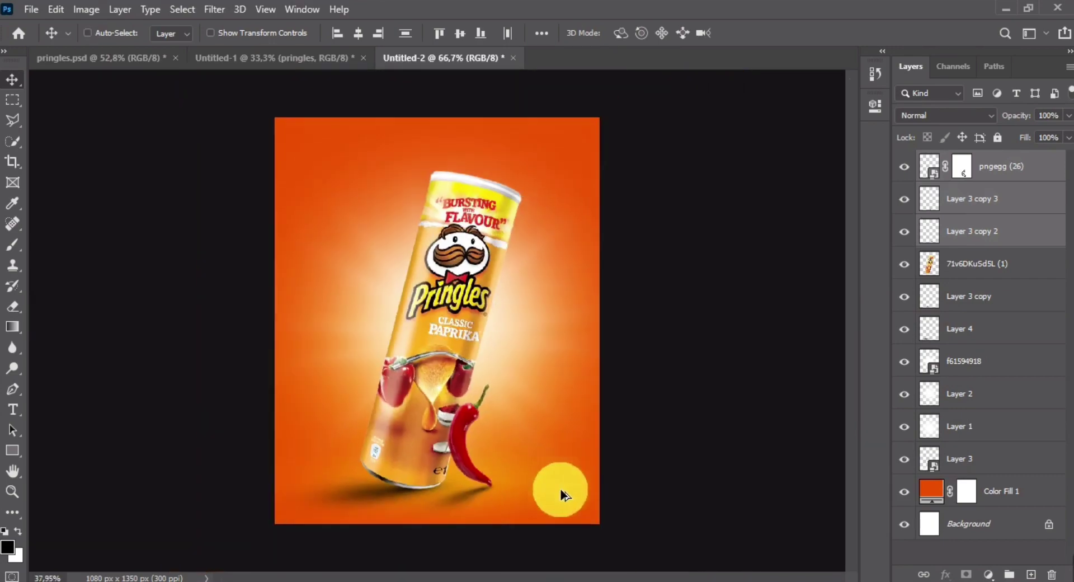
Check the chili and its two shadow layers against the can by toggling their visibility
scroll(564, 482, down, 4)
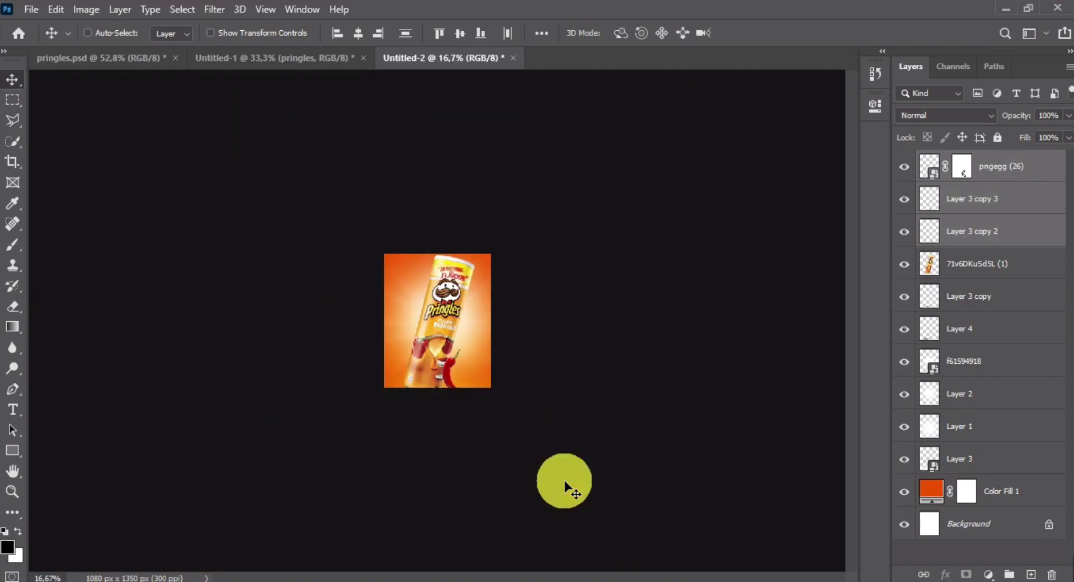
scroll(565, 482, up, 2)
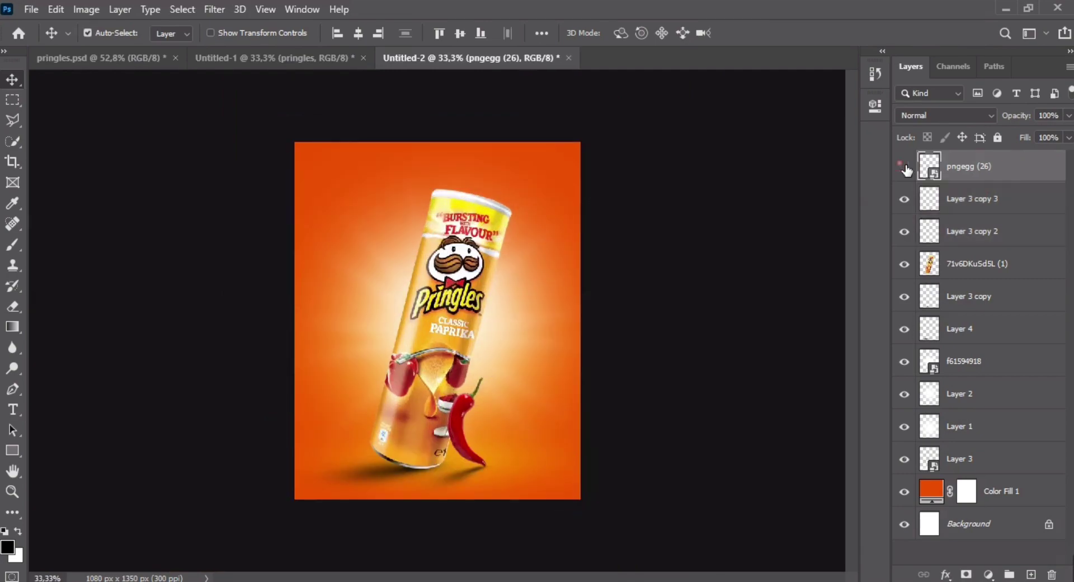
click(901, 165)
click(901, 165)
key(ctrl+plus)
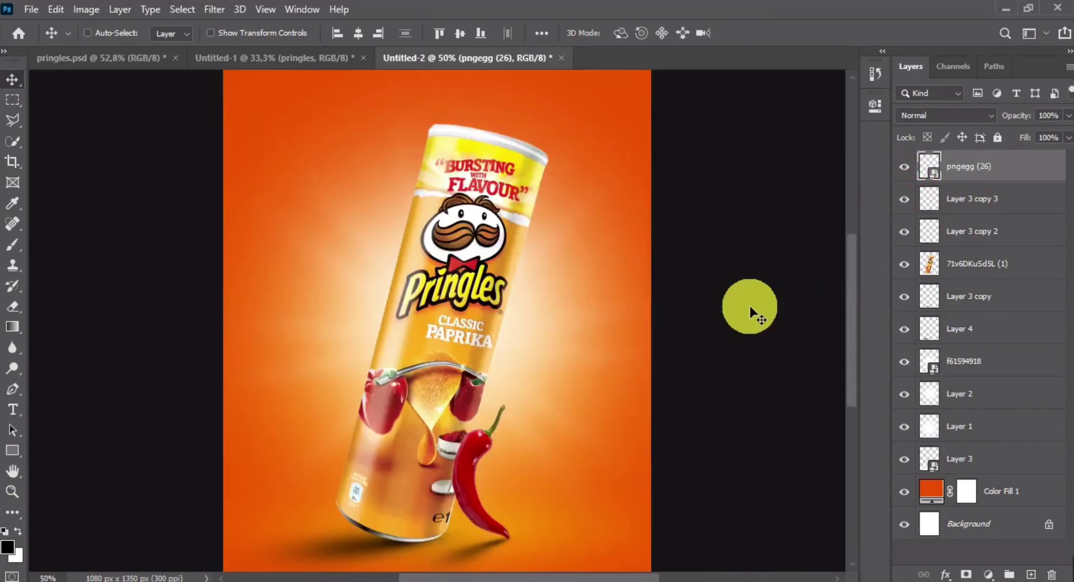
scroll(749, 306, down, 3)
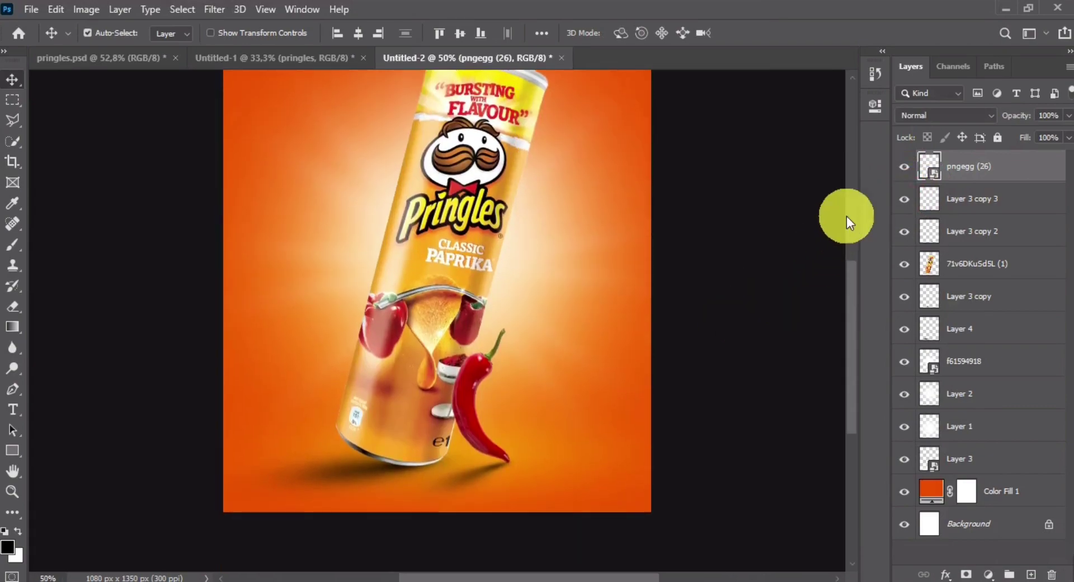
click(904, 231)
click(904, 200)
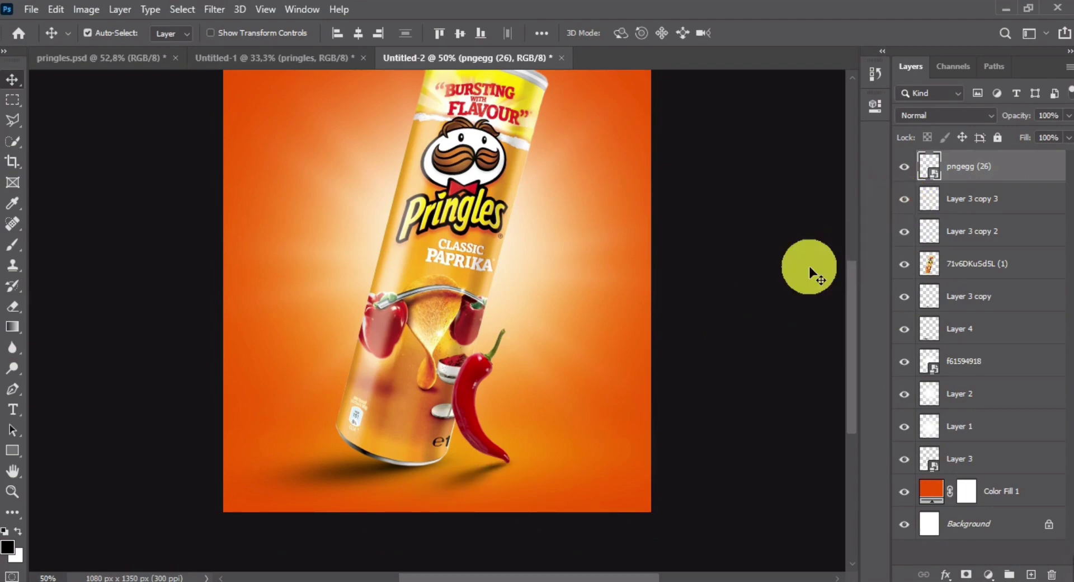
key(ctrl+minus)
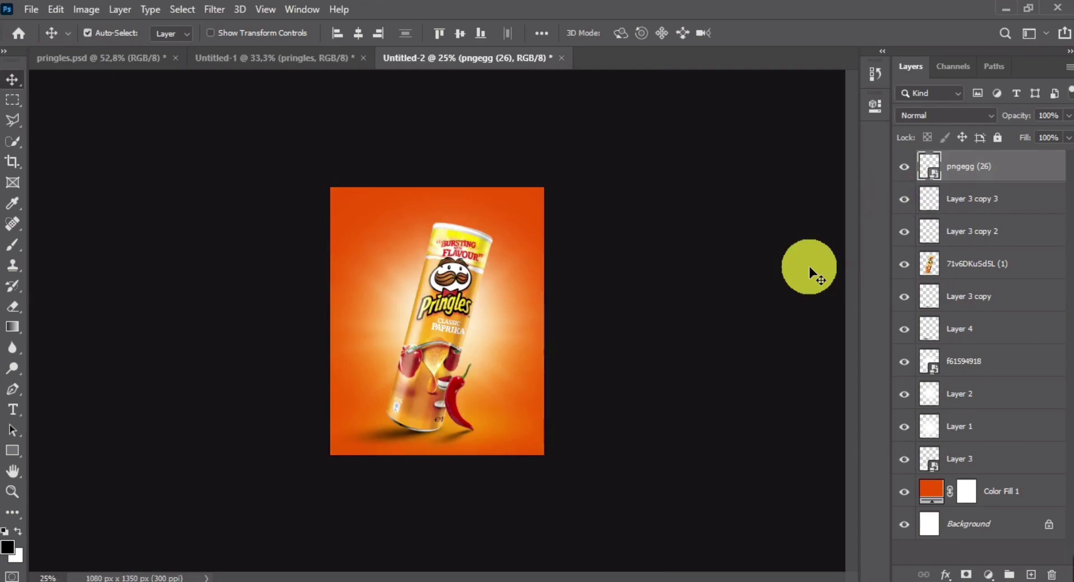
key(ctrl+plus)
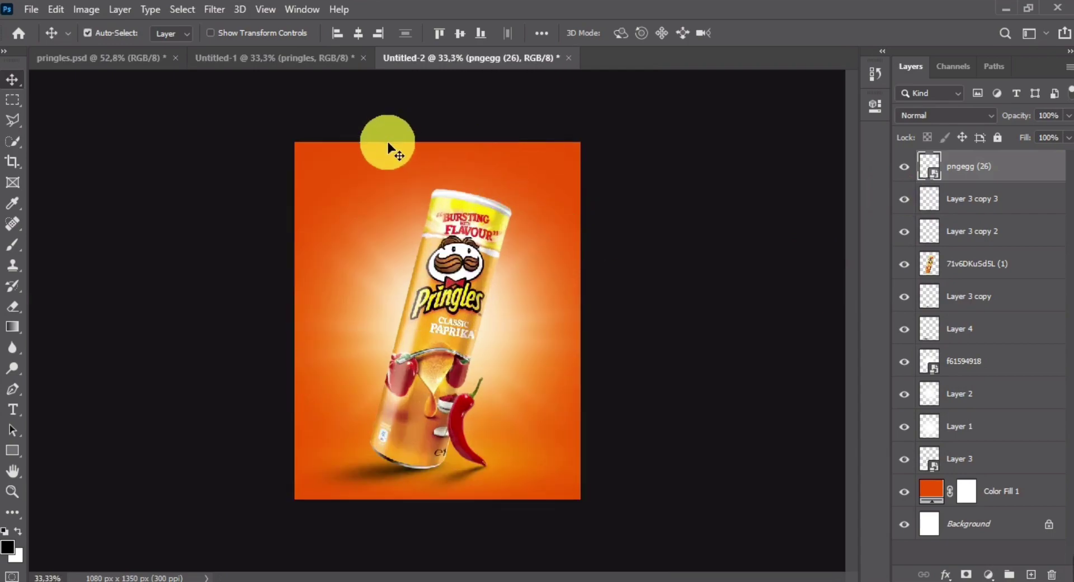
Add an Exposure adjustment clipped to the can layer, lower the exposure strongly, and invert its mask to black
click(466, 274)
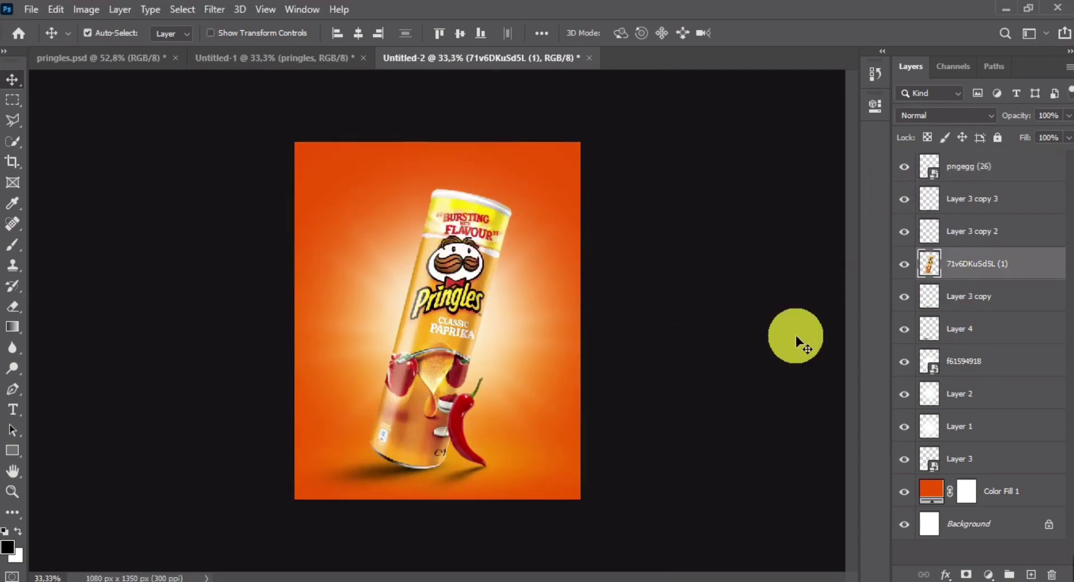
click(988, 574)
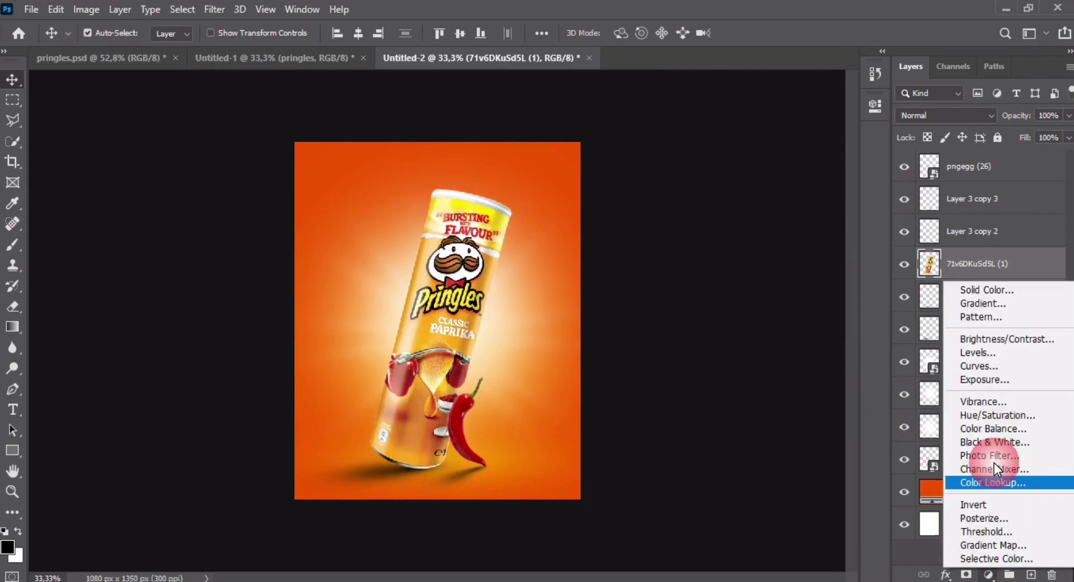
click(982, 379)
click(738, 370)
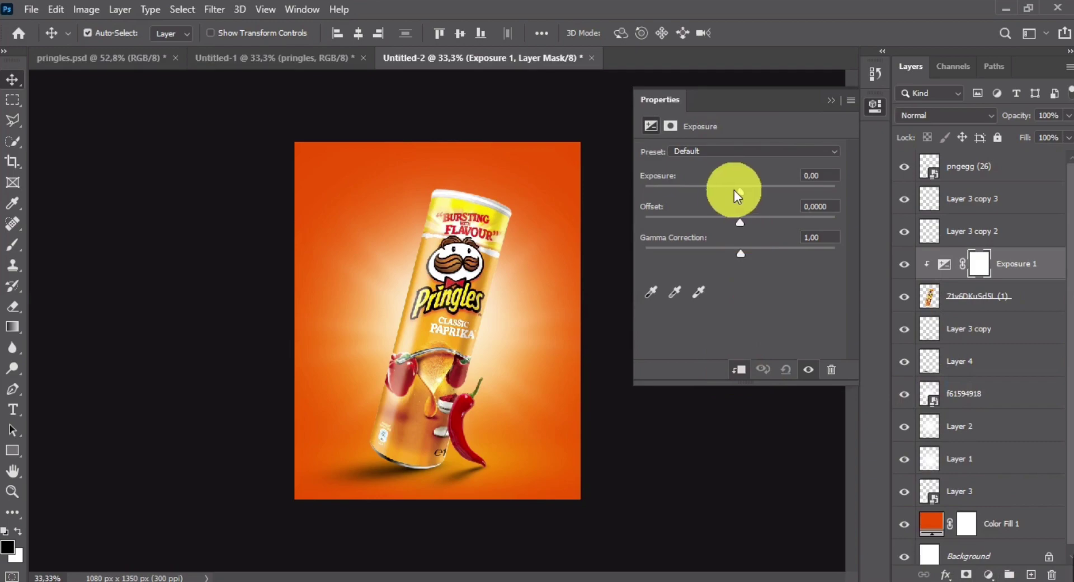
drag(734, 190, 686, 190)
click(829, 99)
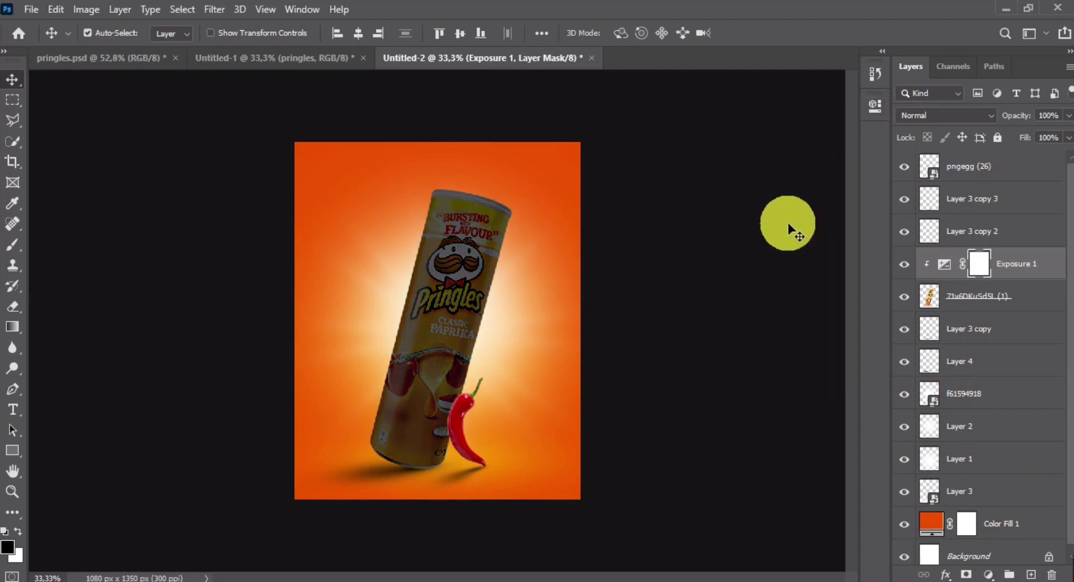
key(ctrl+i)
Paint white on the Exposure mask along the can's base with soft 451 px and 203 px brushes to darken it
click(13, 244)
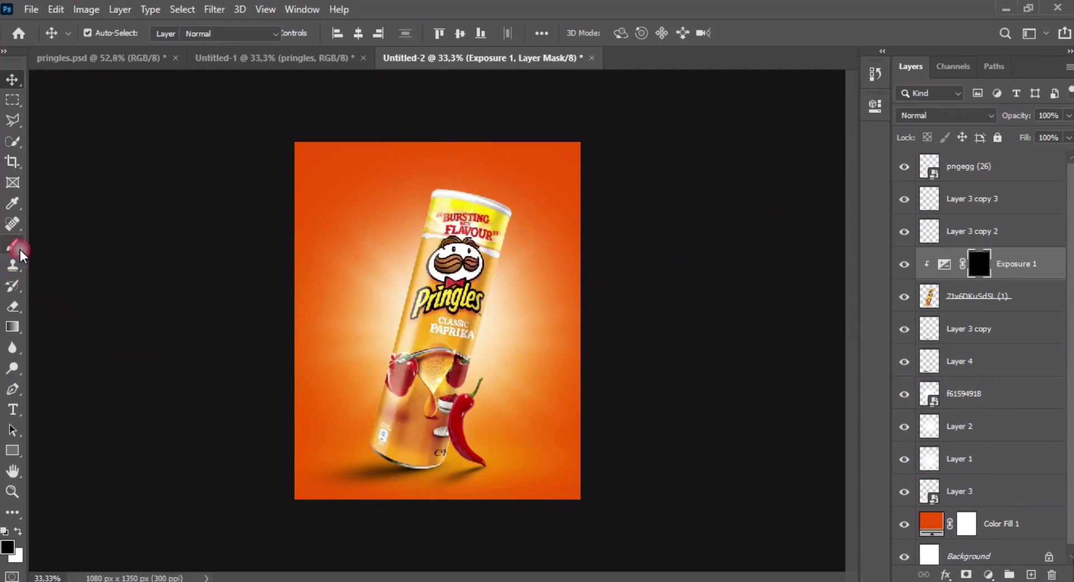
click(20, 534)
key(ctrl+plus)
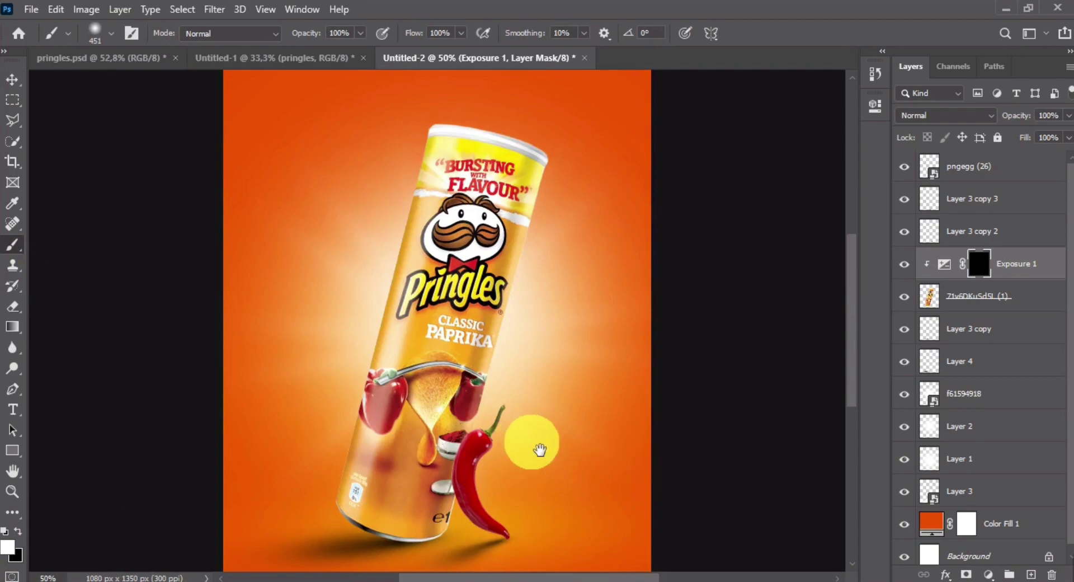
drag(455, 479, 444, 361)
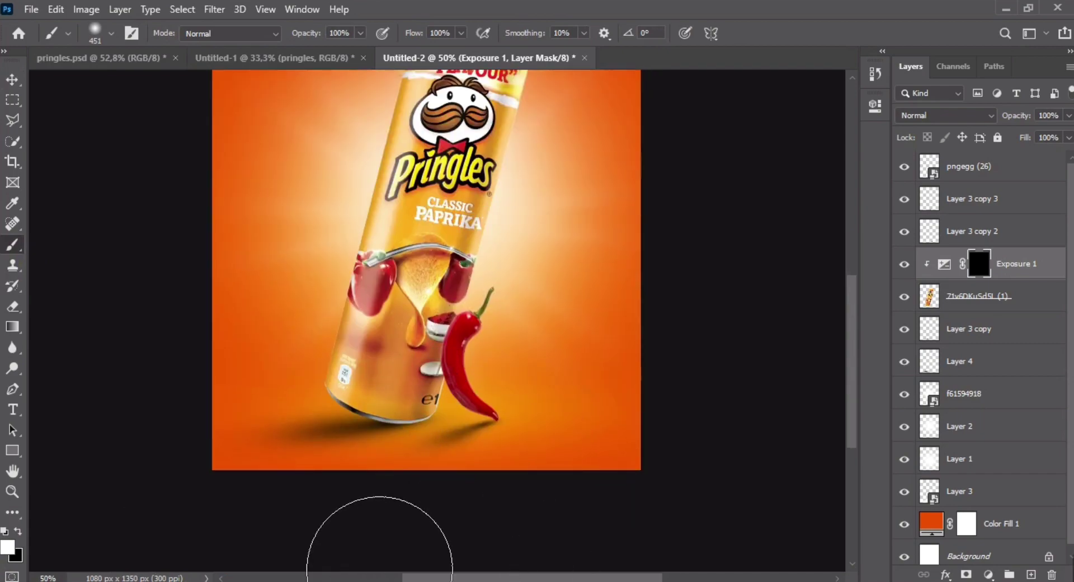
mouse_move(305, 480)
mouse_down()
mouse_move(431, 500)
mouse_move(482, 472)
mouse_move(409, 504)
mouse_move(271, 457)
mouse_move(383, 509)
mouse_up()
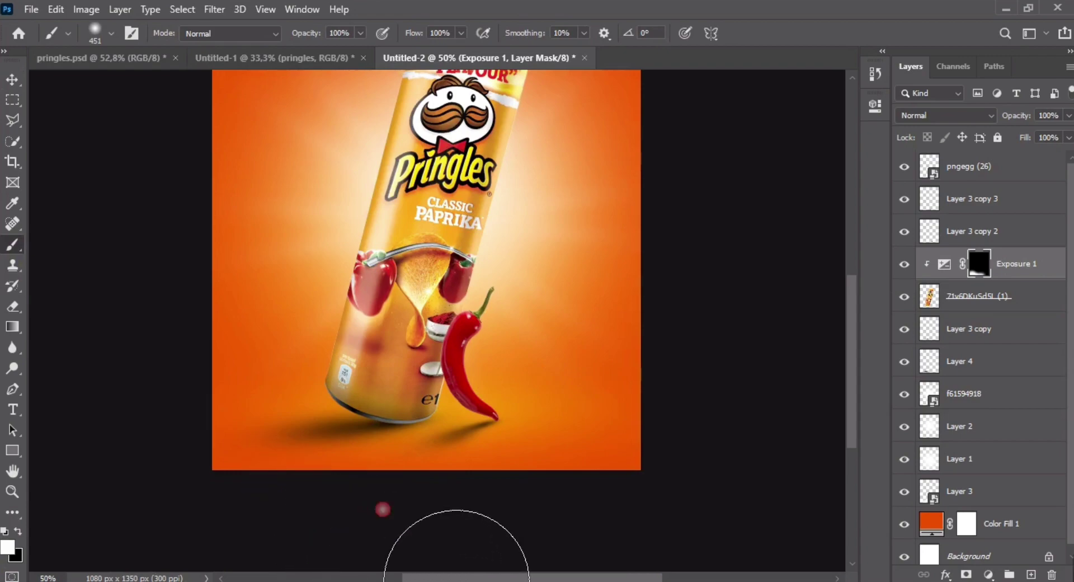
mouse_move(427, 427)
mouse_down()
mouse_move(375, 425)
mouse_move(467, 481)
mouse_up()
scroll(412, 431, up, 1)
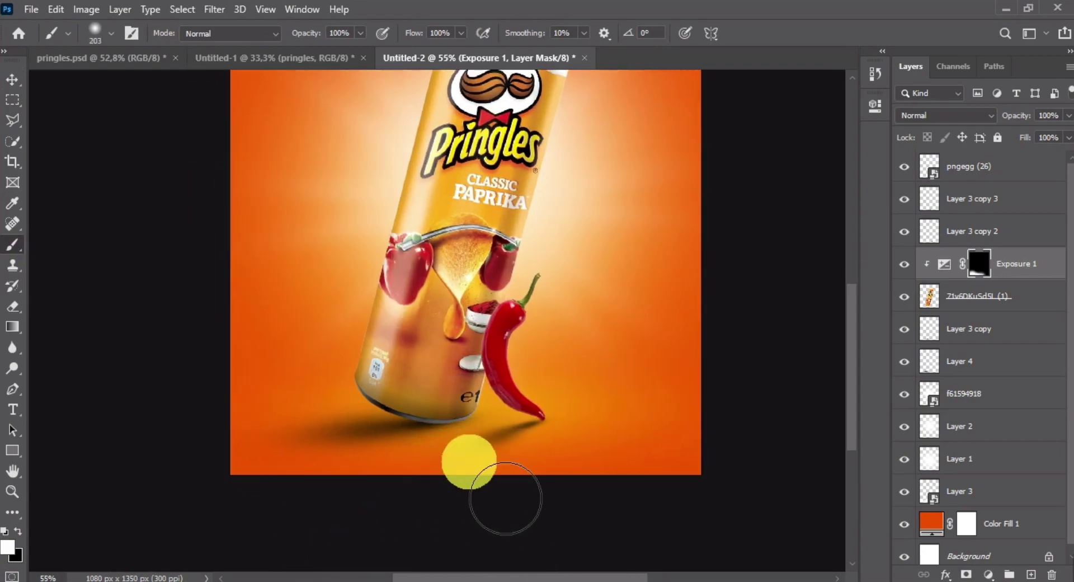
click(343, 445)
Enlarge the brush to 1071 px and add a broad soft dab on the Exposure mask below the can
scroll(409, 429, down, 4)
scroll(447, 435, down, 1)
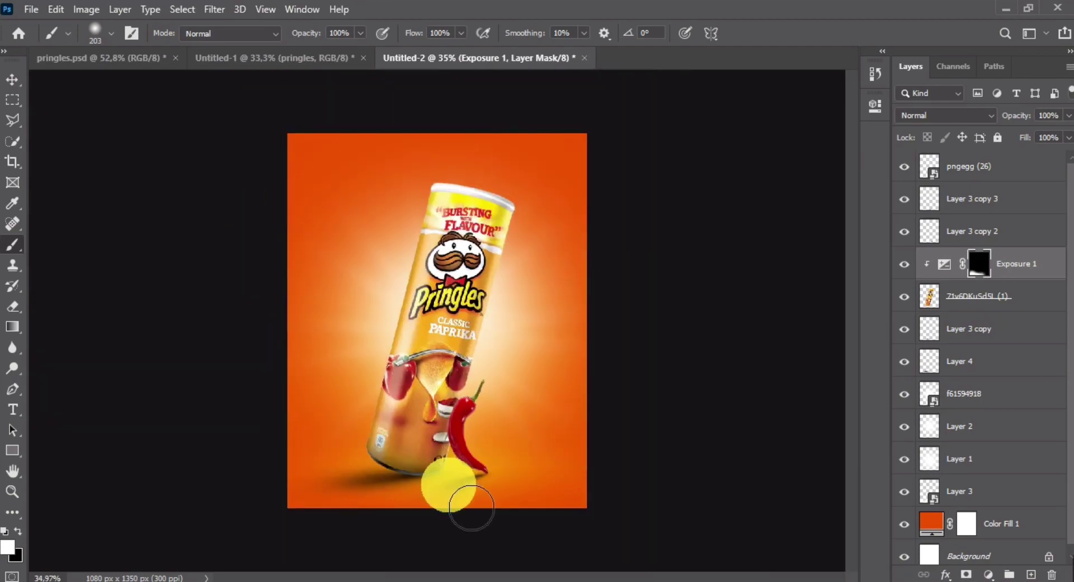
scroll(401, 458, down, 3)
drag(412, 431, 492, 439)
click(411, 535)
scroll(431, 425, up, 2)
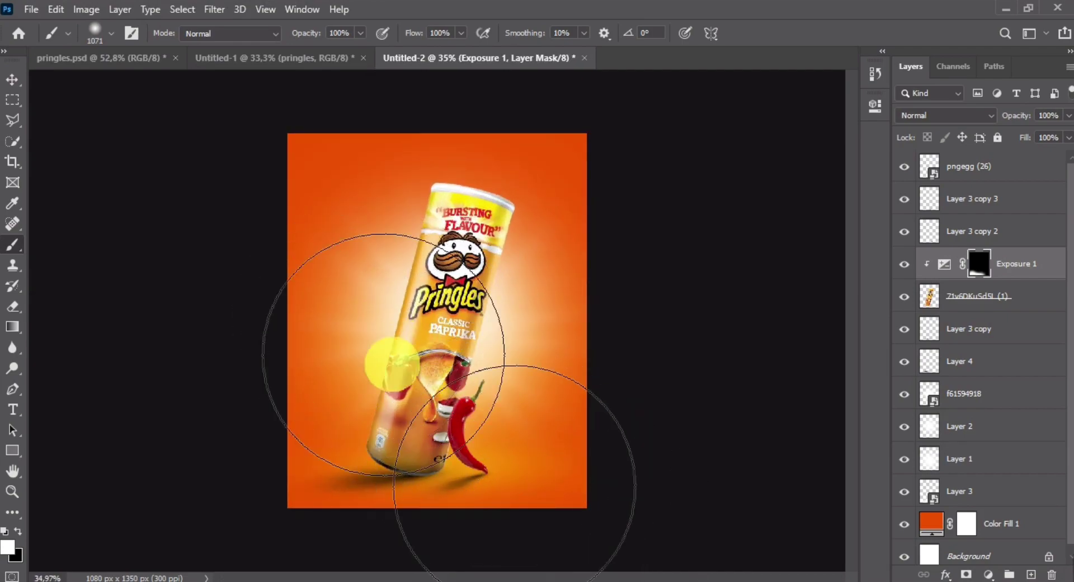
key(v)
Select Layer 3 copy and Layer 4 together and nudge the shadows beneath the can's base
scroll(439, 450, up, 3)
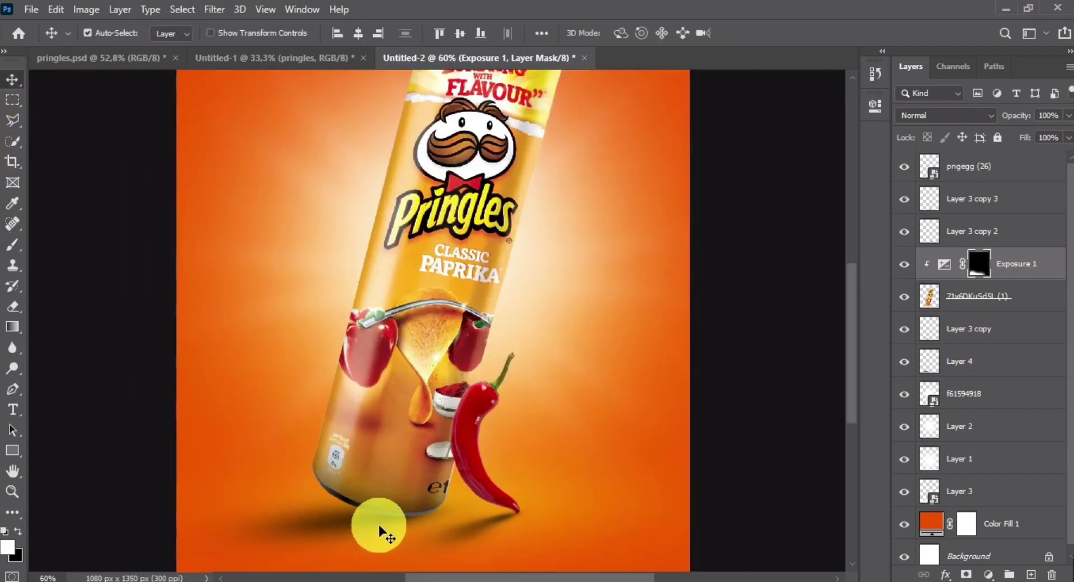
click(372, 525)
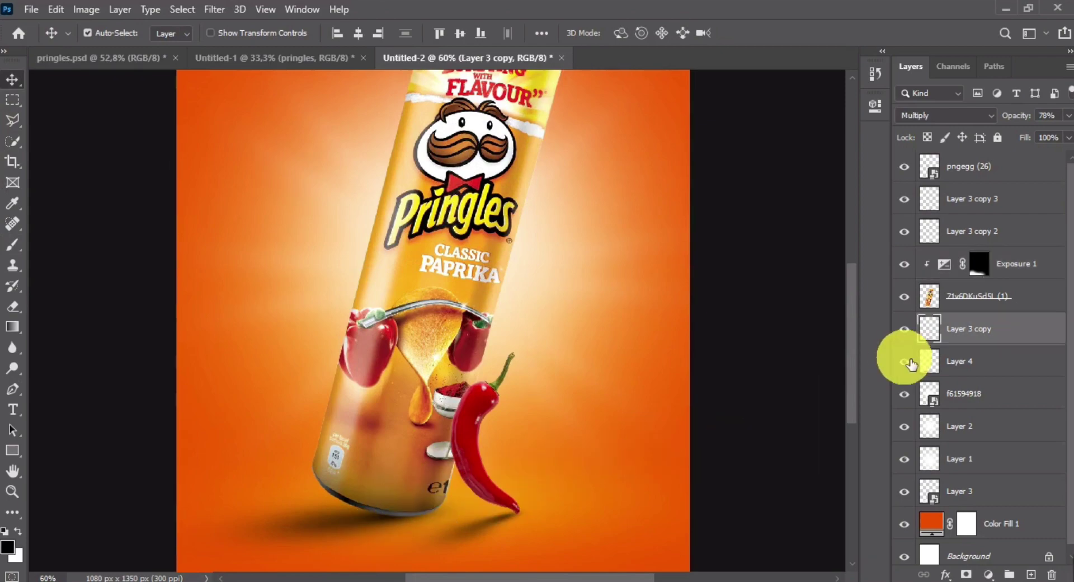
ctrl+click(951, 362)
drag(459, 510, 380, 526)
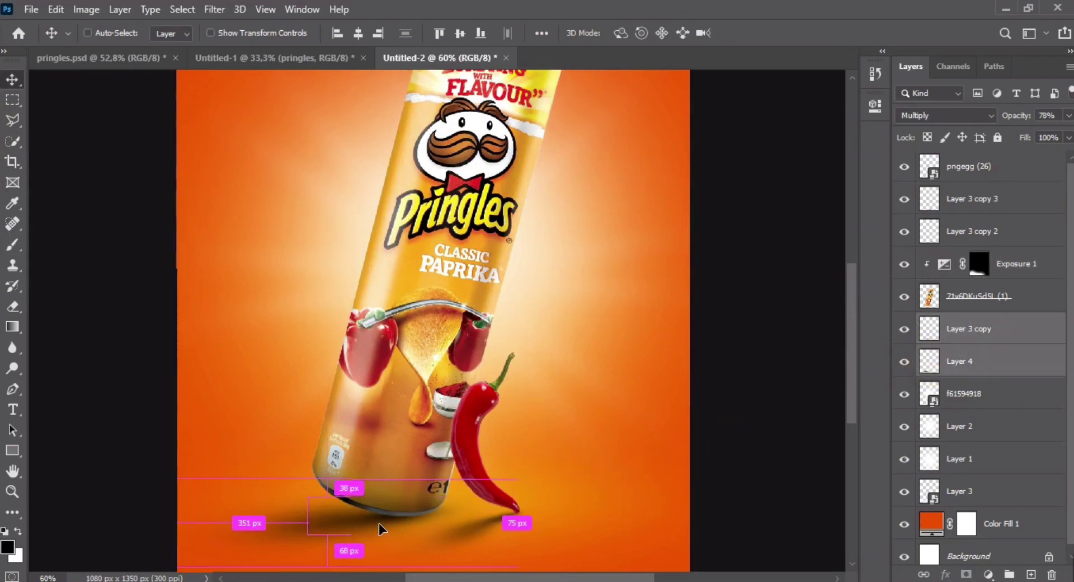
scroll(506, 372, down, 2)
scroll(512, 381, up, 1)
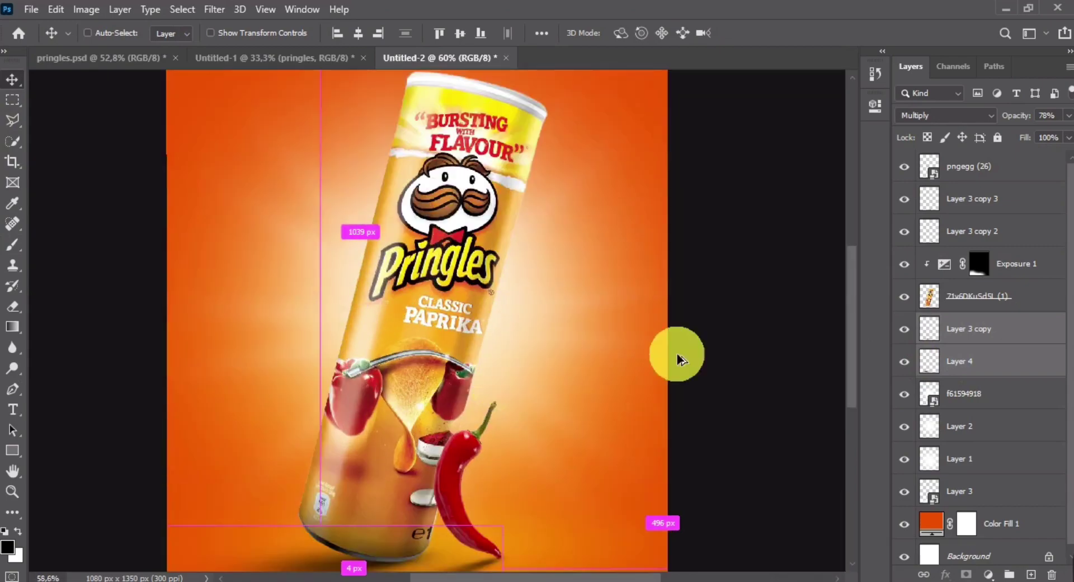
Check Layer 3 copy on its own and nudge that shadow slightly closer under the can's base
click(905, 329)
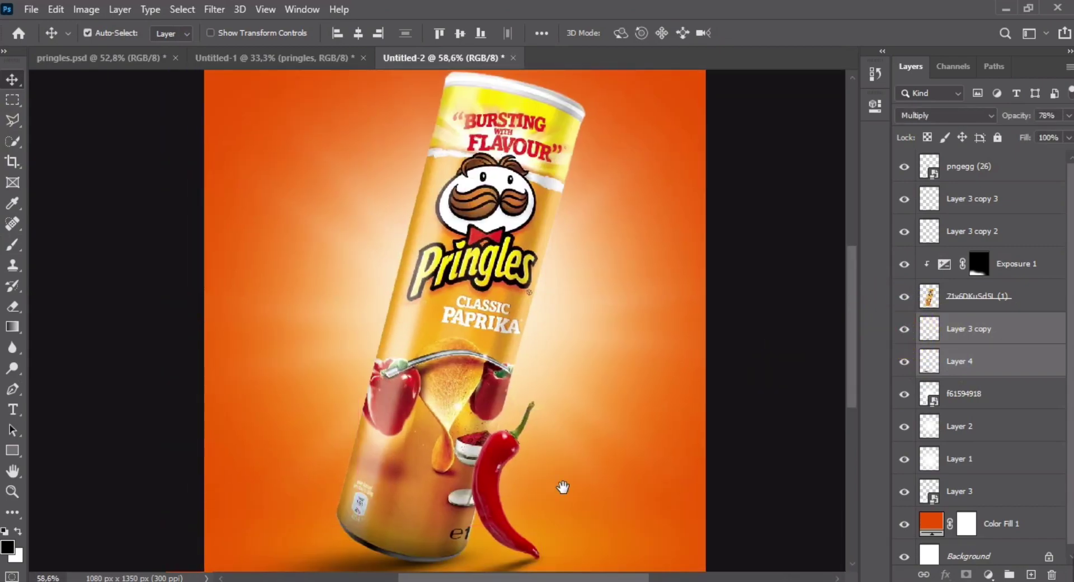
drag(562, 487, 570, 391)
click(962, 335)
scroll(485, 451, up, 3)
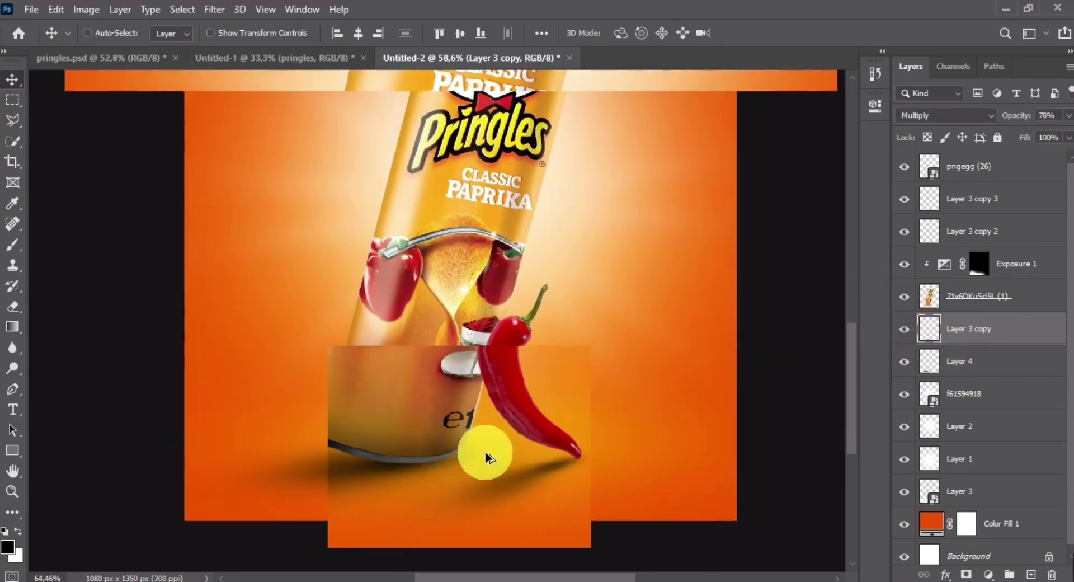
drag(440, 468, 452, 462)
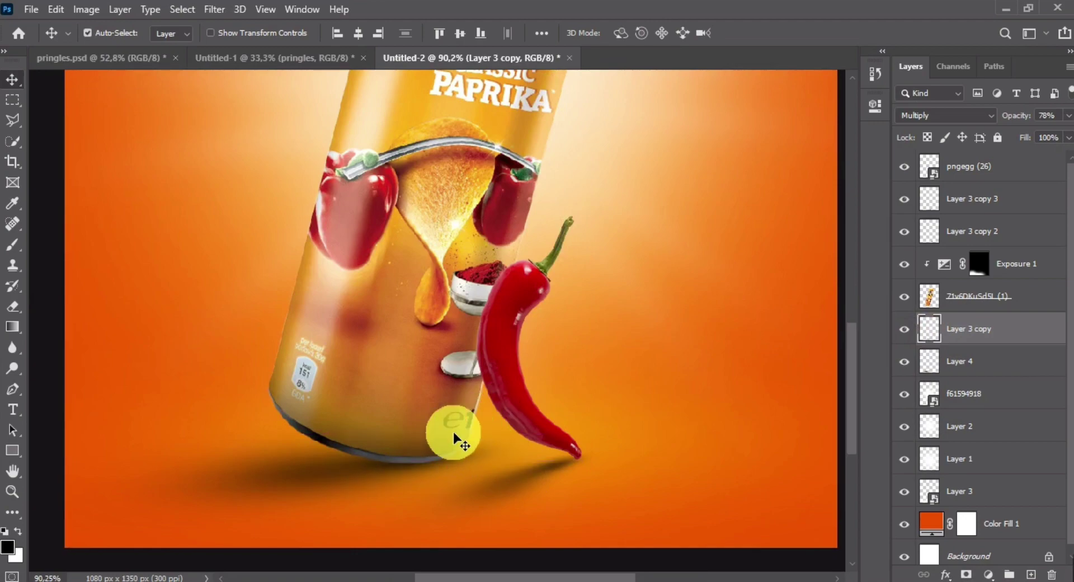
Add a Levels adjustment clipped to the can, set its white output level to 54, and invert its mask to black
ctrl+click(453, 435)
key(ctrl+minus)
click(987, 574)
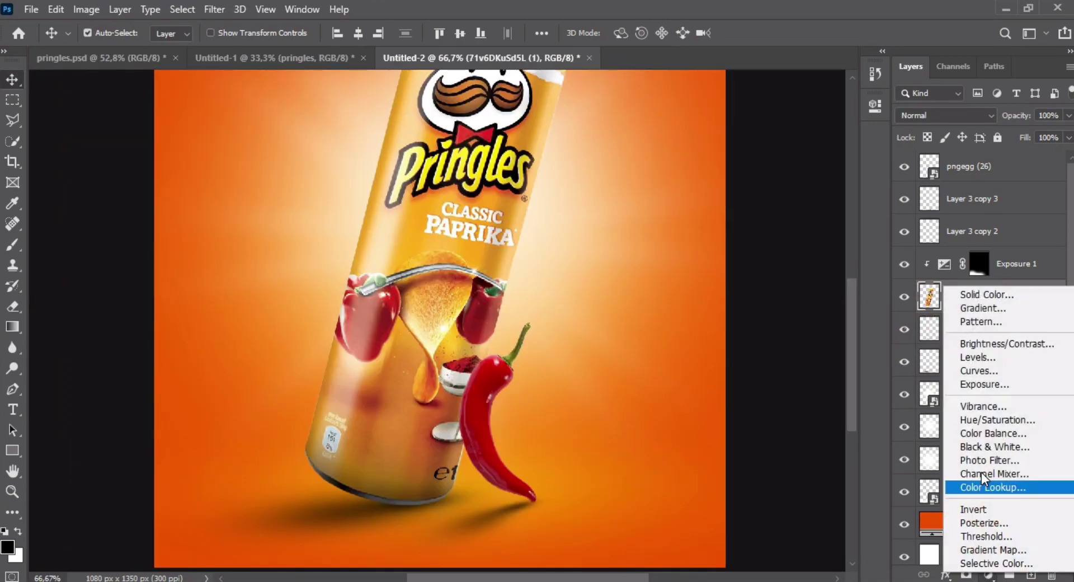
click(978, 359)
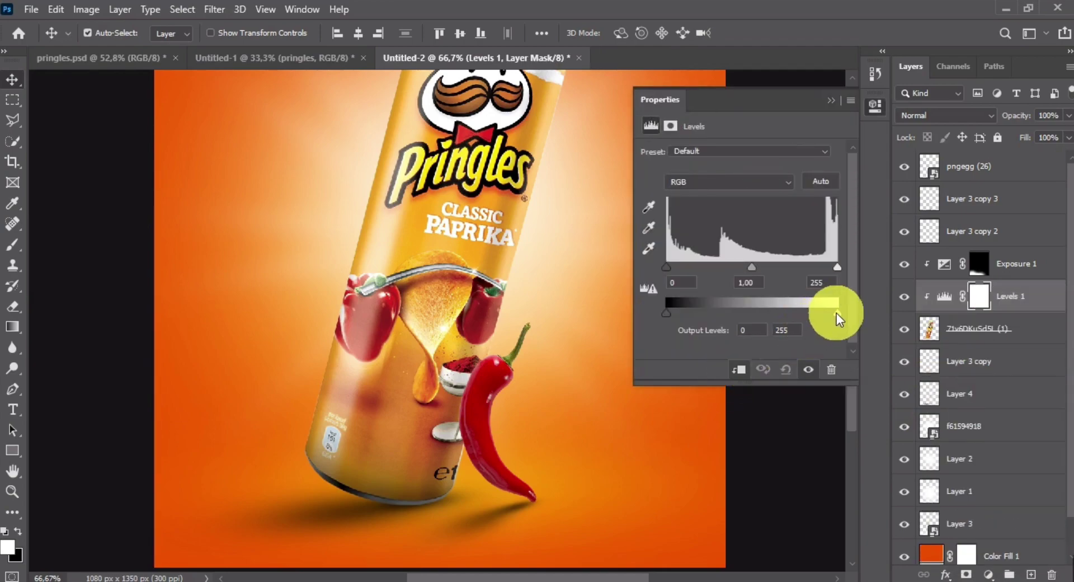
drag(839, 317, 702, 329)
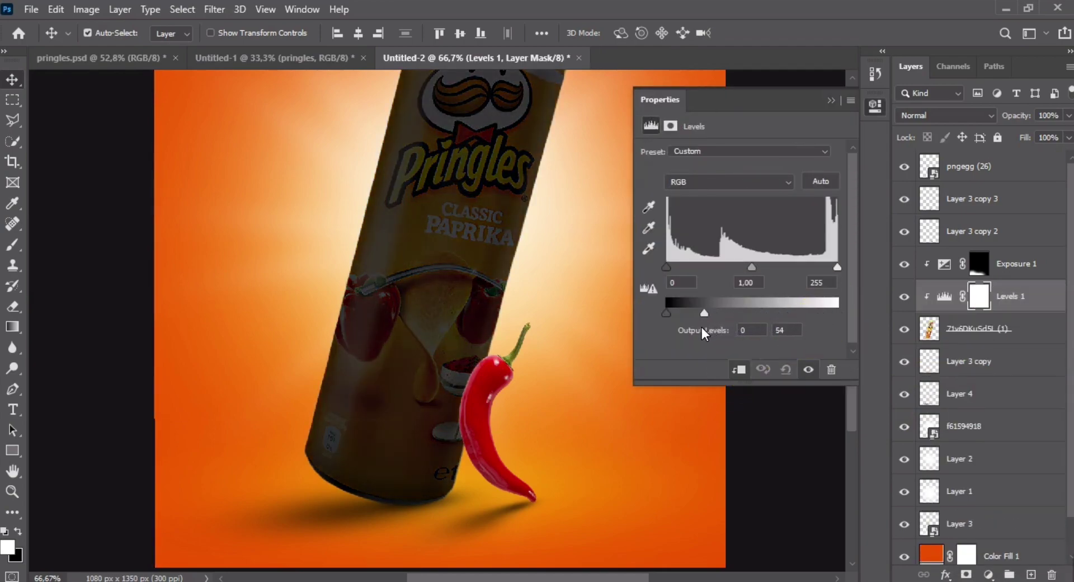
click(830, 101)
key(ctrl+i)
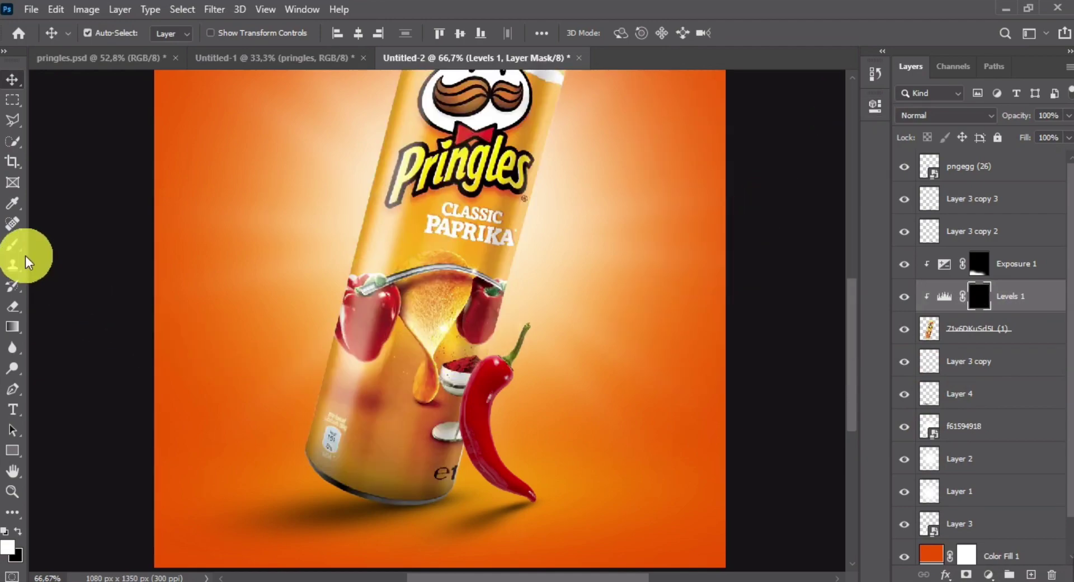
Paint white on the Levels 1 mask to darken the can's lower part where the chili leans against it
click(12, 245)
mouse_move(515, 361)
mouse_down()
mouse_move(367, 354)
mouse_move(275, 377)
mouse_up()
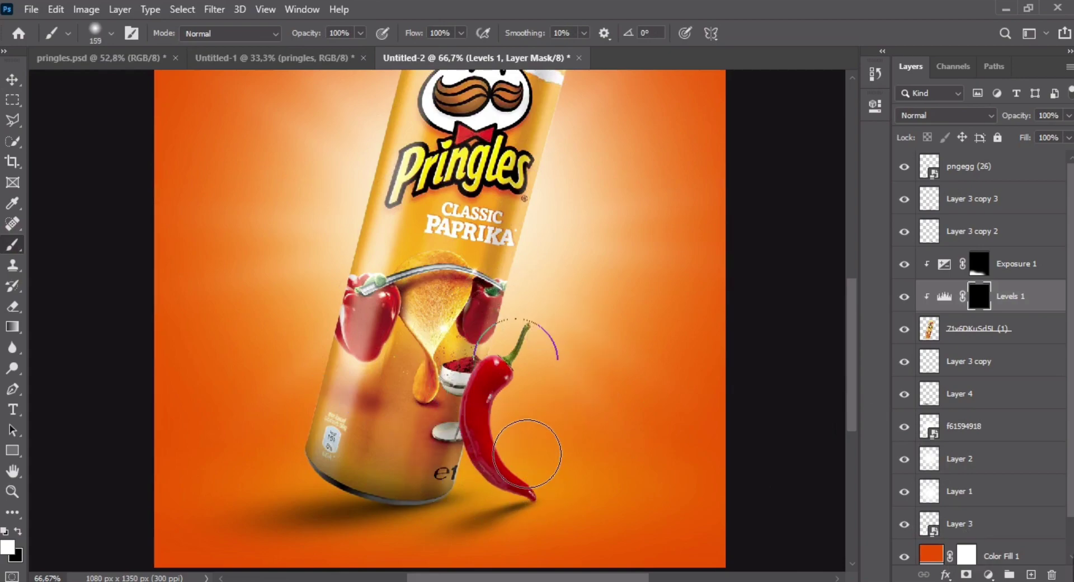
scroll(484, 420, up, 3)
drag(475, 443, 431, 443)
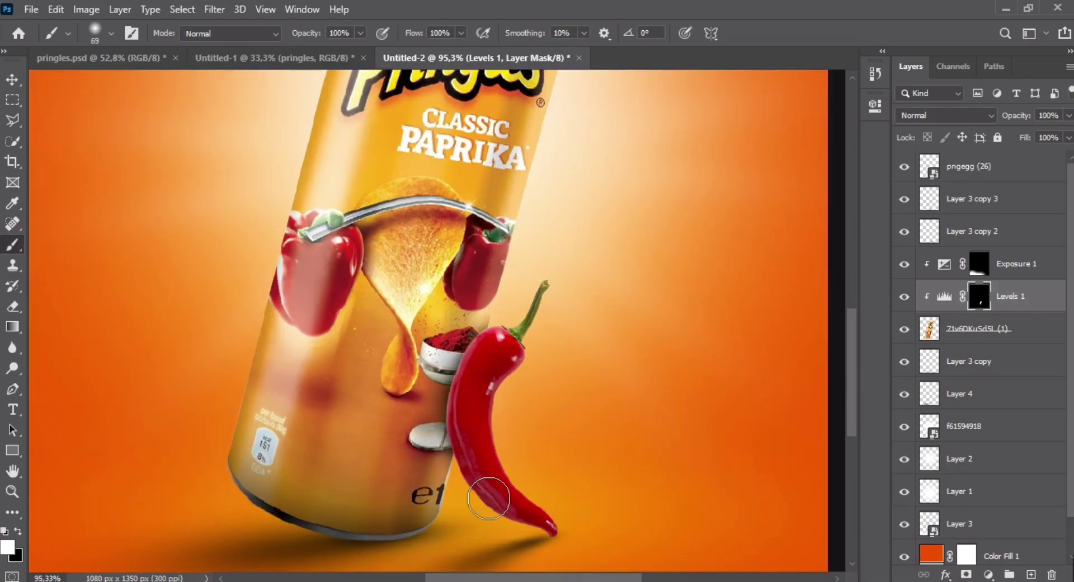
drag(502, 445, 496, 445)
scroll(506, 420, down, 4)
Add a Levels adjustment clipped to the chili, set its white output level to 107, and invert its mask to black
click(13, 80)
click(969, 166)
click(988, 575)
click(976, 355)
click(738, 369)
drag(837, 313, 744, 312)
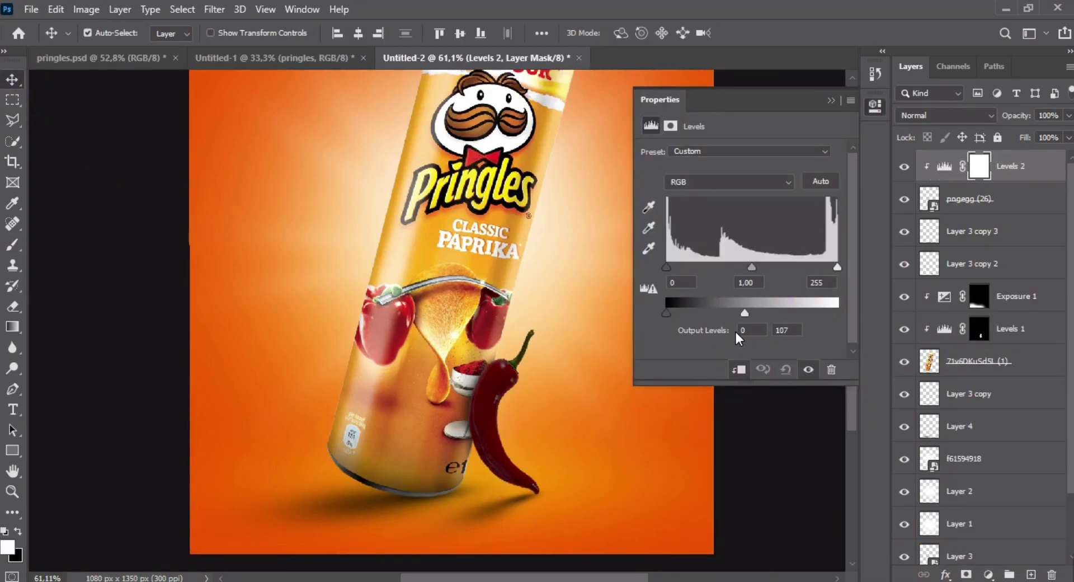
click(518, 143)
key(ctrl+i)
Brush white onto the Levels 2 mask along the chili to shade its body and the side facing the can
key(b)
scroll(419, 383, up, 5)
click(517, 400)
drag(492, 431, 454, 431)
scroll(506, 450, up, 4)
drag(563, 343, 543, 170)
drag(559, 500, 477, 360)
drag(478, 360, 446, 289)
scroll(520, 374, down, 8)
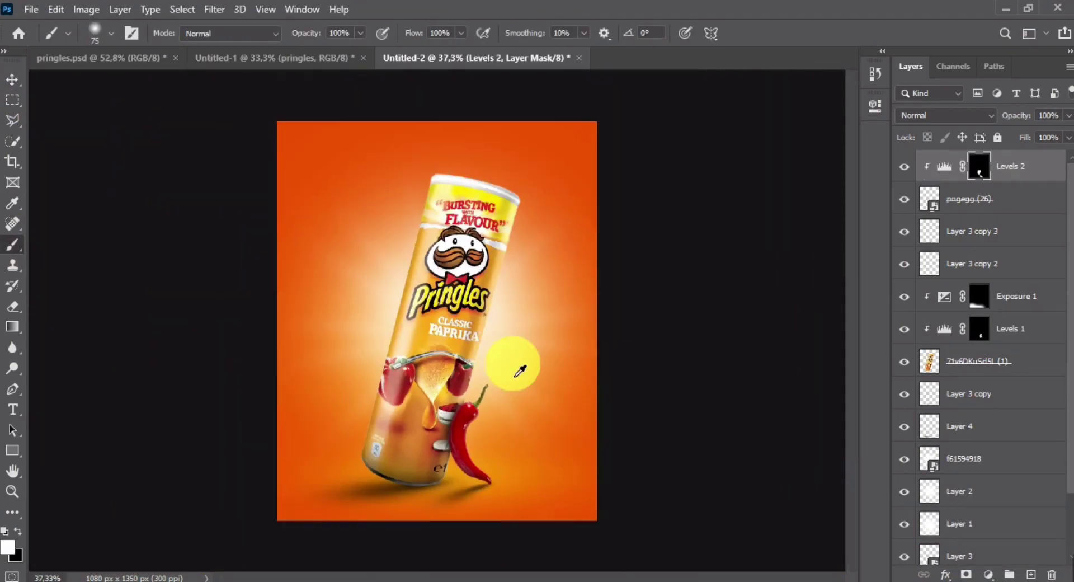
scroll(520, 374, up, 1)
drag(463, 456, 531, 455)
click(396, 450)
scroll(397, 392, down, 4)
Add a Solid Color fill clipped to the chili, sample pale peach from the background glow, and invert its mask to black
key(v)
click(969, 199)
click(987, 573)
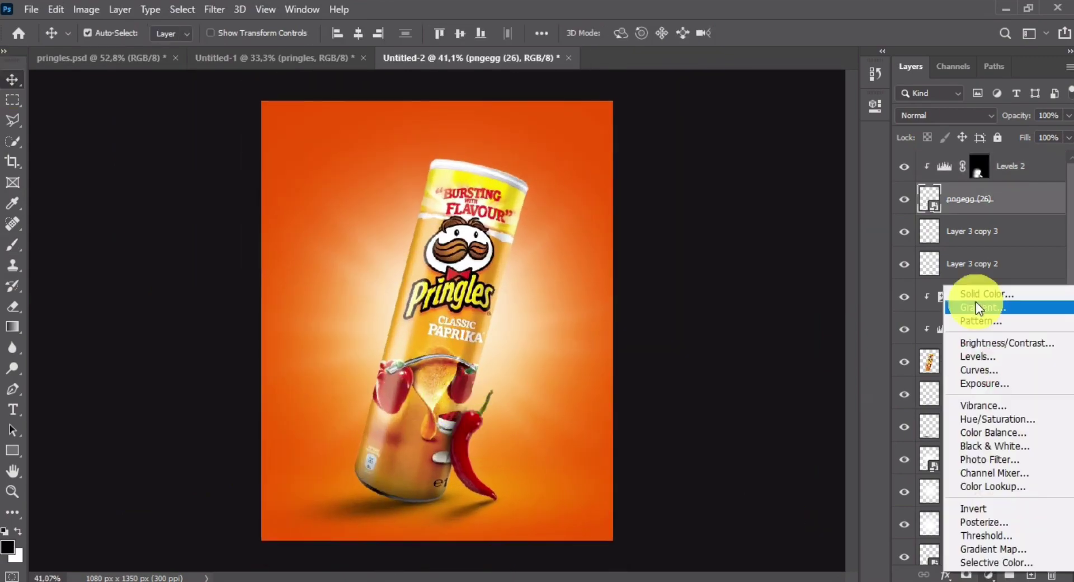
click(975, 297)
click(396, 304)
click(824, 154)
click(971, 122)
click(970, 123)
click(973, 203)
key(ctrl+i)
Paint soft white strokes on the Color Fill 2 mask to add peach rim light along the chili's outer edge
key(b)
scroll(473, 442, up, 5)
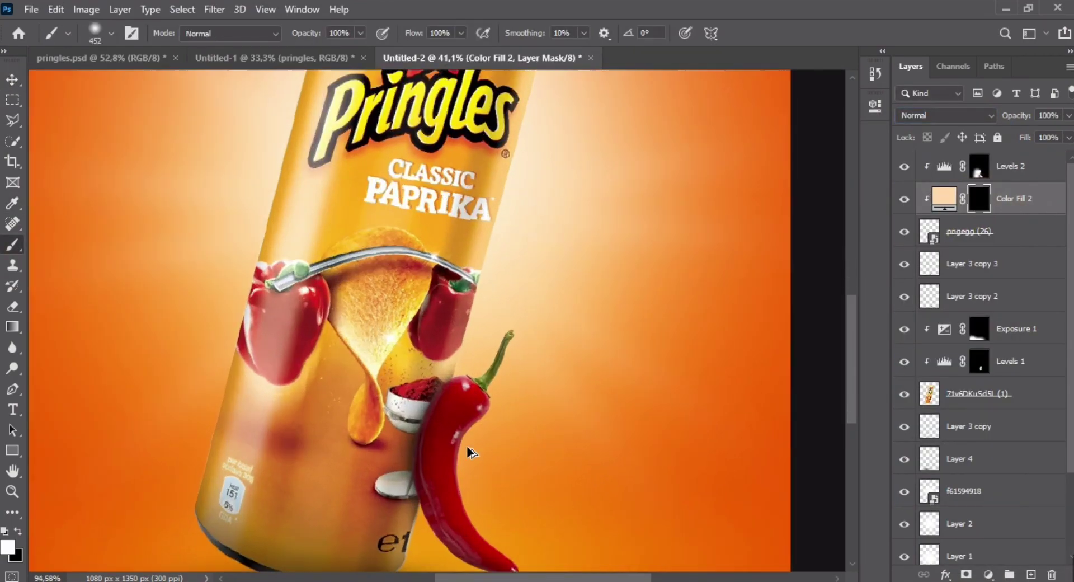
drag(540, 551, 527, 519)
scroll(462, 344, up, 3)
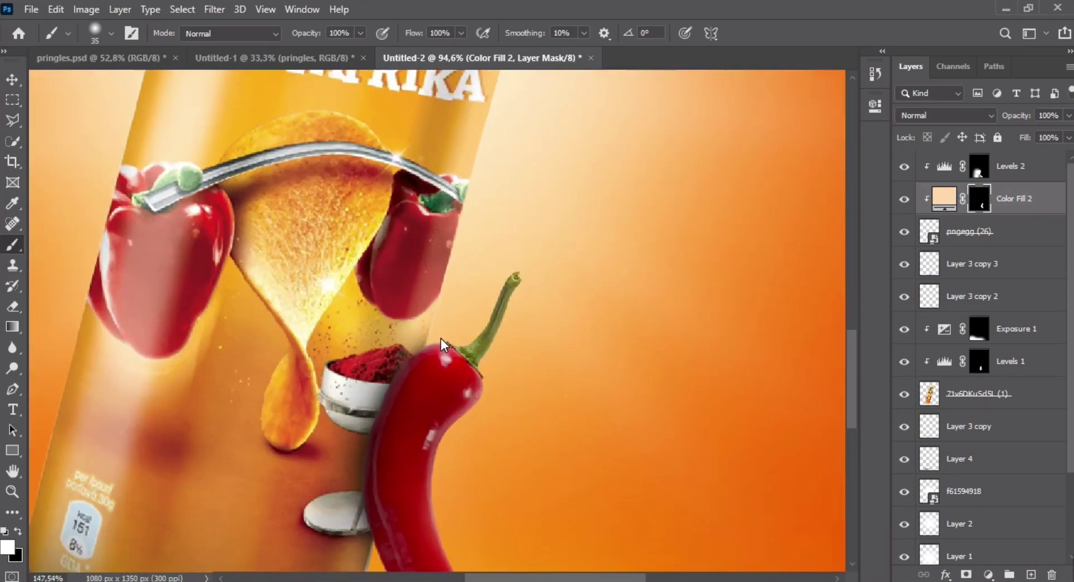
drag(471, 360, 516, 278)
scroll(496, 386, down, 1)
scroll(496, 386, up, 1)
drag(524, 427, 502, 427)
scroll(508, 451, down, 2)
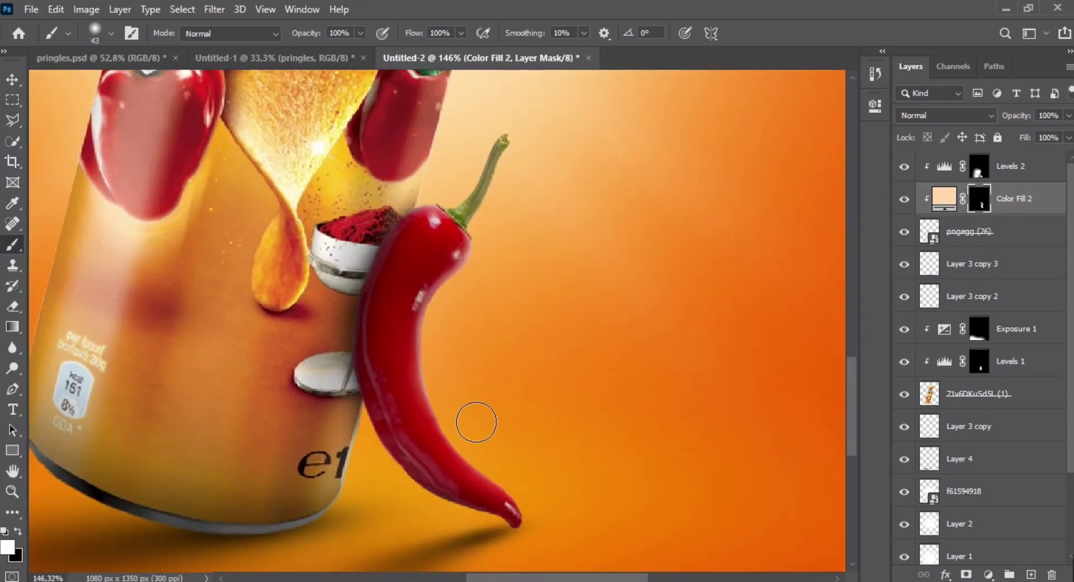
Refine the rim light around the chili's stem with a 21 px brush and compare it with Color Fill 2 toggled
scroll(449, 302, up, 1)
scroll(442, 294, up, 3)
key(bracketleft)
key(bracketleft)
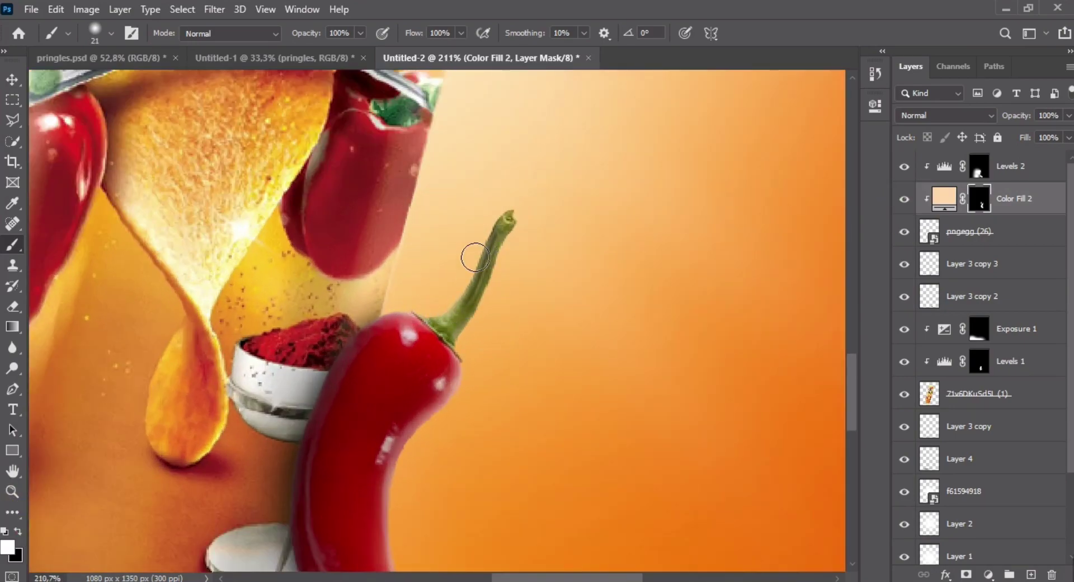
scroll(463, 303, down, 5)
key(v)
click(910, 202)
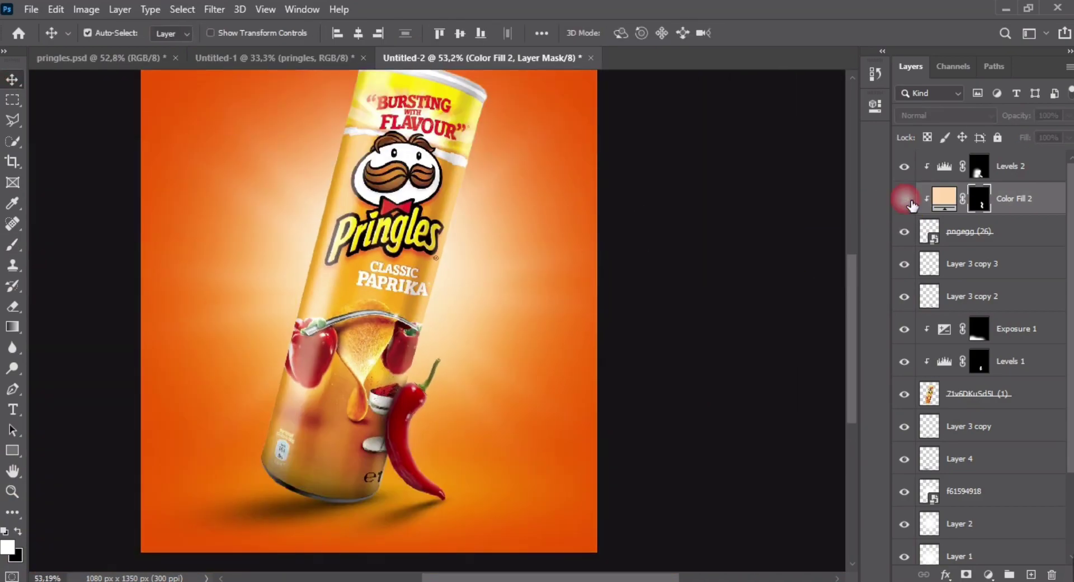
Add a Solid Color fill clipped to the can in pale peach sampled from the background glow, and invert its mask to black
click(979, 393)
click(988, 575)
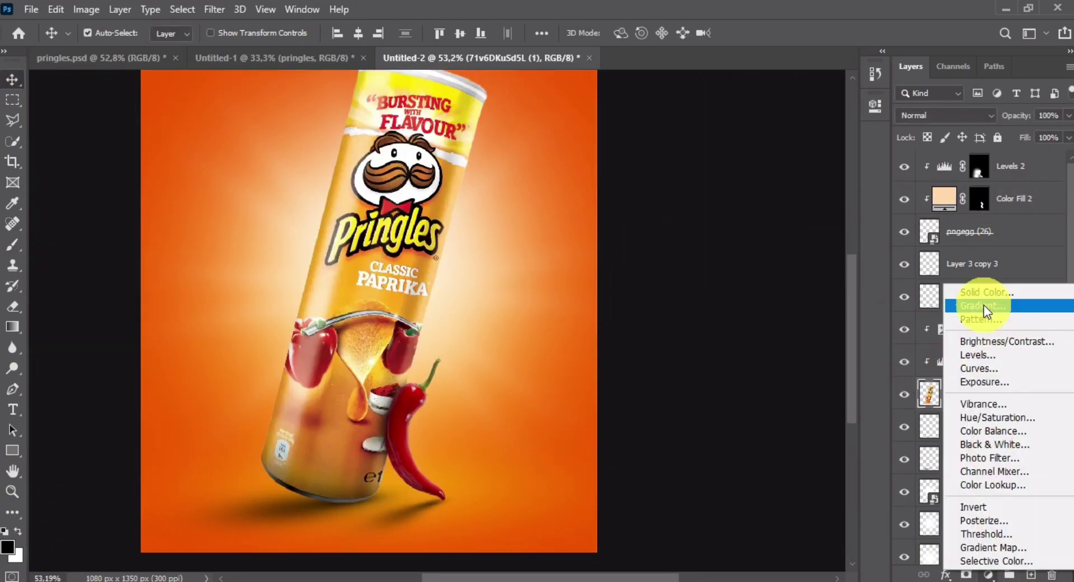
click(976, 302)
click(529, 164)
click(824, 154)
click(979, 391)
key(ctrl+i)
Paint the Color Fill 3 mask along both sides of the can, starting with a soft 465 px brush and continuing with smaller sizes
click(12, 244)
click(492, 297)
click(258, 241)
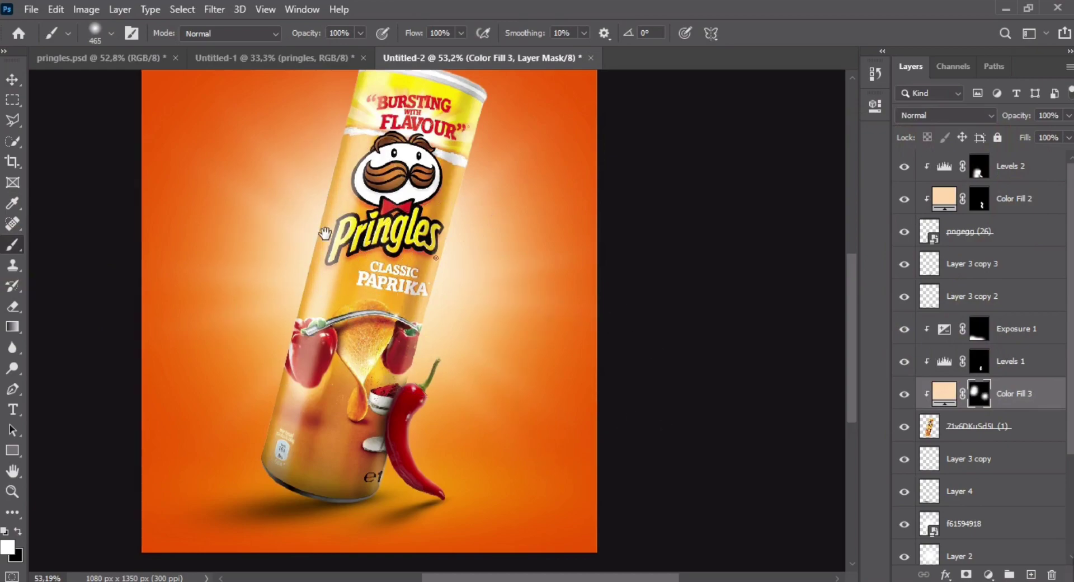
drag(290, 274, 306, 371)
scroll(661, 352, up, 4)
key(bracketleft)
key(bracketleft)
key(bracketleft)
key(bracketleft)
key(bracketleft)
key(bracketleft)
scroll(563, 343, down, 3)
scroll(227, 354, up, 3)
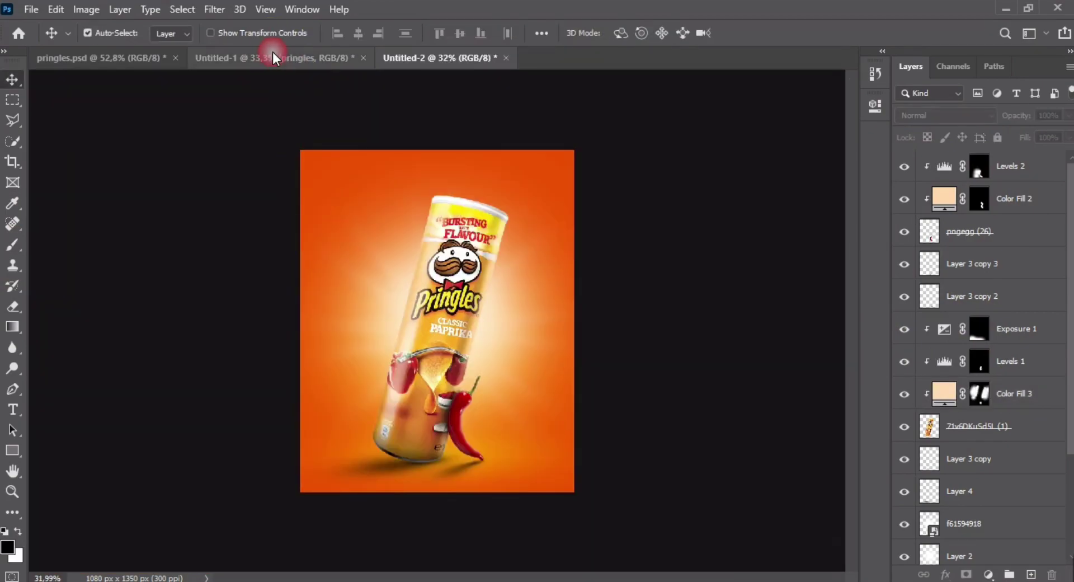
Copy the smok layer from Untitled-1 and paste it into the poster directly above Layer 3 copy, behind the can
click(273, 57)
click(394, 287)
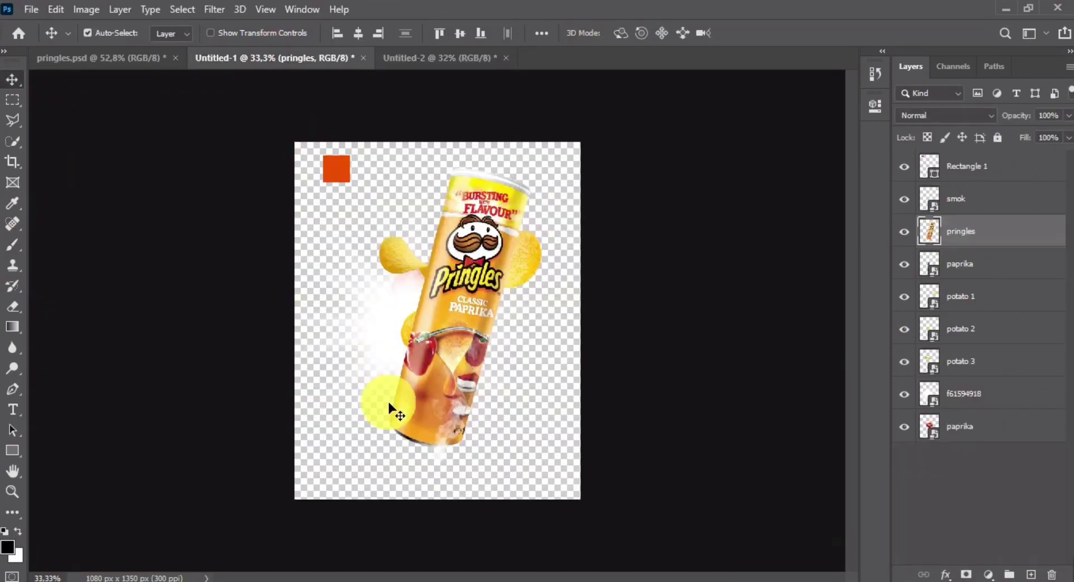
drag(439, 460, 428, 443)
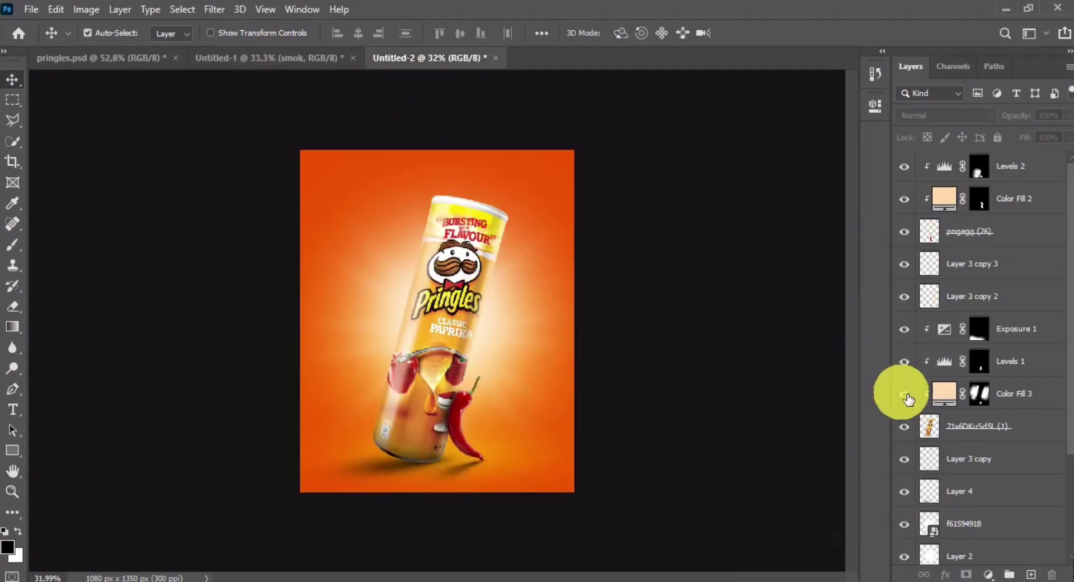
scroll(959, 414, down, 3)
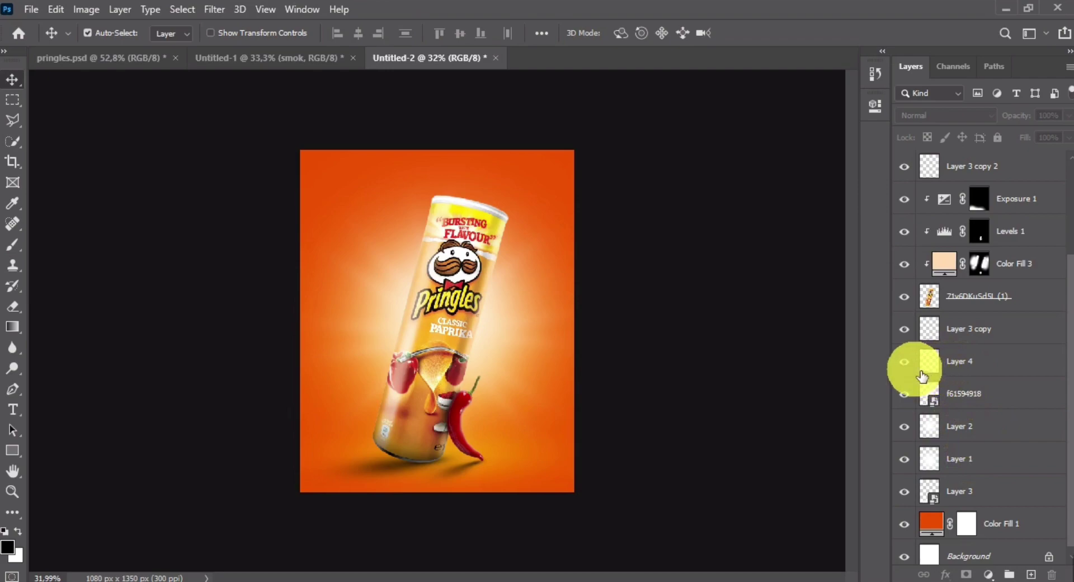
click(904, 360)
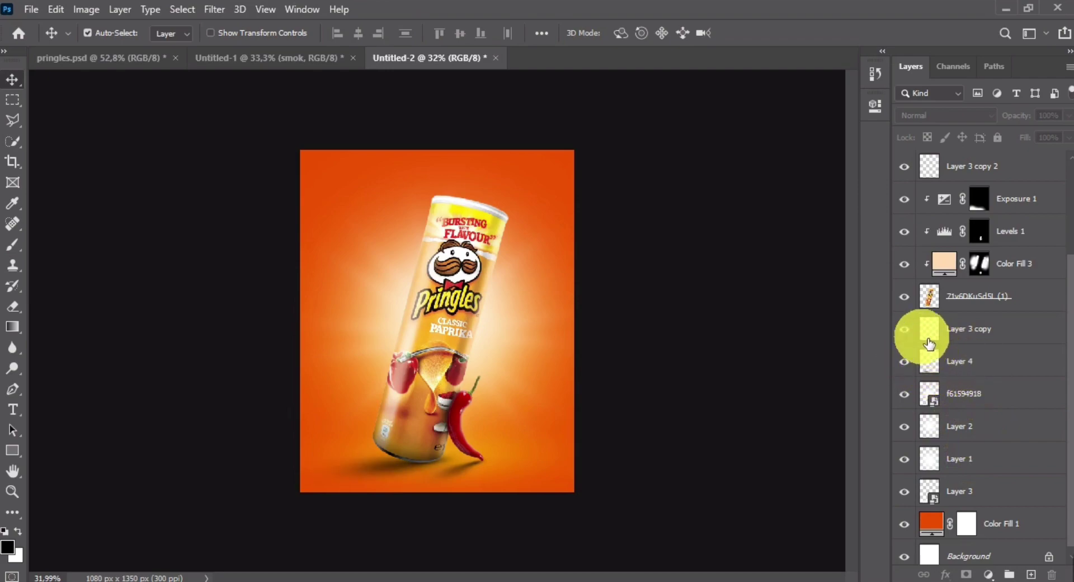
click(905, 329)
click(979, 334)
key(ctrl+v)
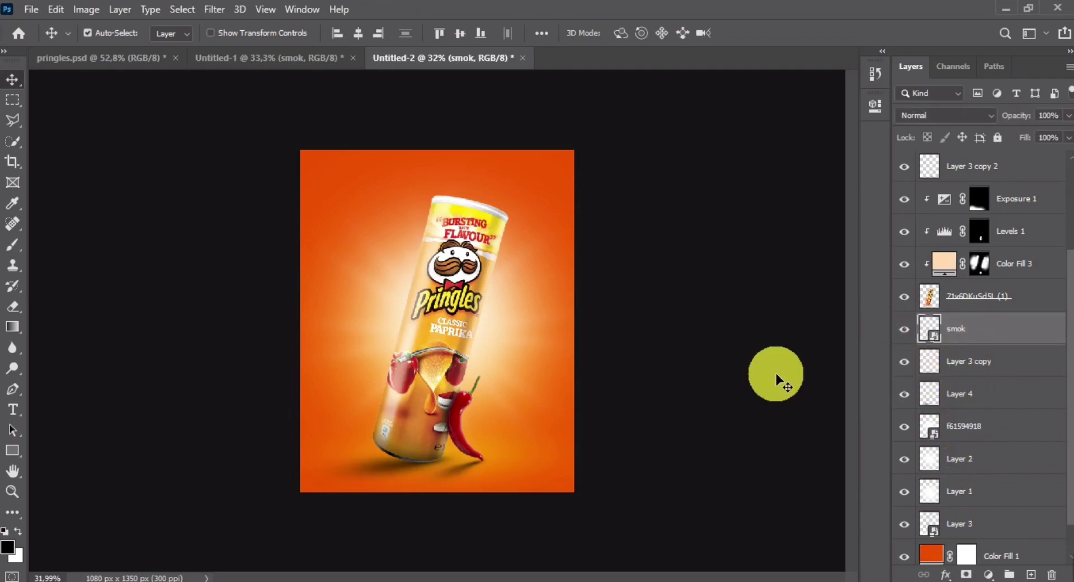
Move, flip and transform the smoke so that it rises from behind the can
drag(533, 352, 581, 384)
key(ctrl+t)
right_click(477, 305)
click(535, 550)
drag(513, 328, 516, 303)
double_click(456, 327)
Duplicate the smoke, then rotate the copy and reposition it behind the can
drag(457, 327, 451, 394)
key(ctrl+t)
drag(531, 383, 498, 370)
drag(493, 347, 399, 386)
scroll(504, 358, up, 5)
key(Return)
Flip and rotate the smok copy 2 layer and reposition it so its wisps emerge from behind the can
key(ctrl+t)
right_click(406, 363)
click(448, 353)
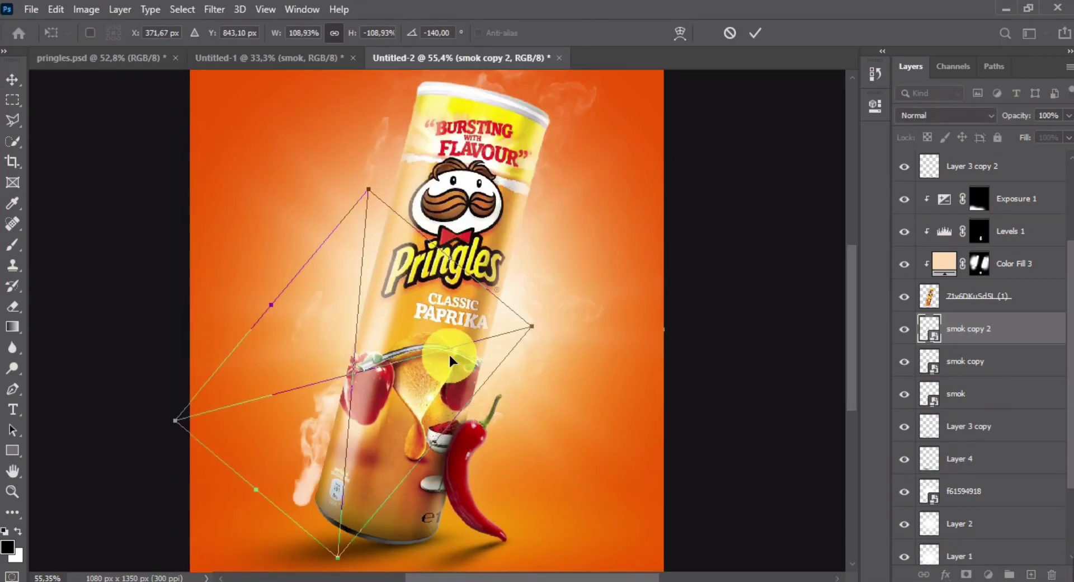
right_click(451, 311)
click(485, 554)
drag(485, 546, 518, 357)
drag(288, 542, 316, 463)
double_click(411, 371)
scroll(471, 348, down, 2)
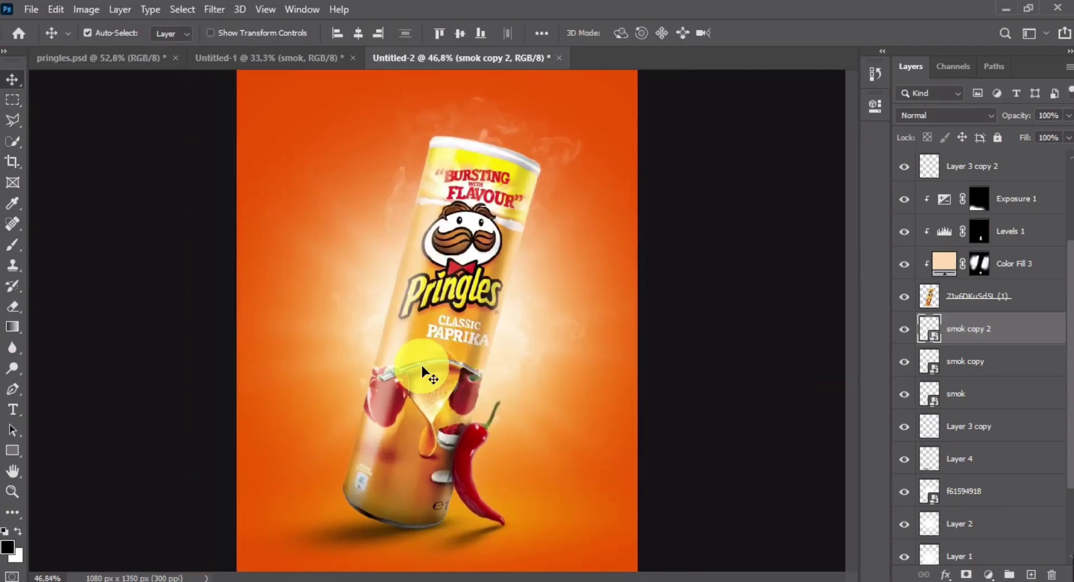
Copy the paprika slice from Untitled-1 and paste it into the poster above the Levels 2 adjustment
click(303, 58)
drag(436, 344, 496, 367)
drag(454, 301, 390, 329)
drag(468, 292, 458, 248)
click(87, 32)
click(385, 59)
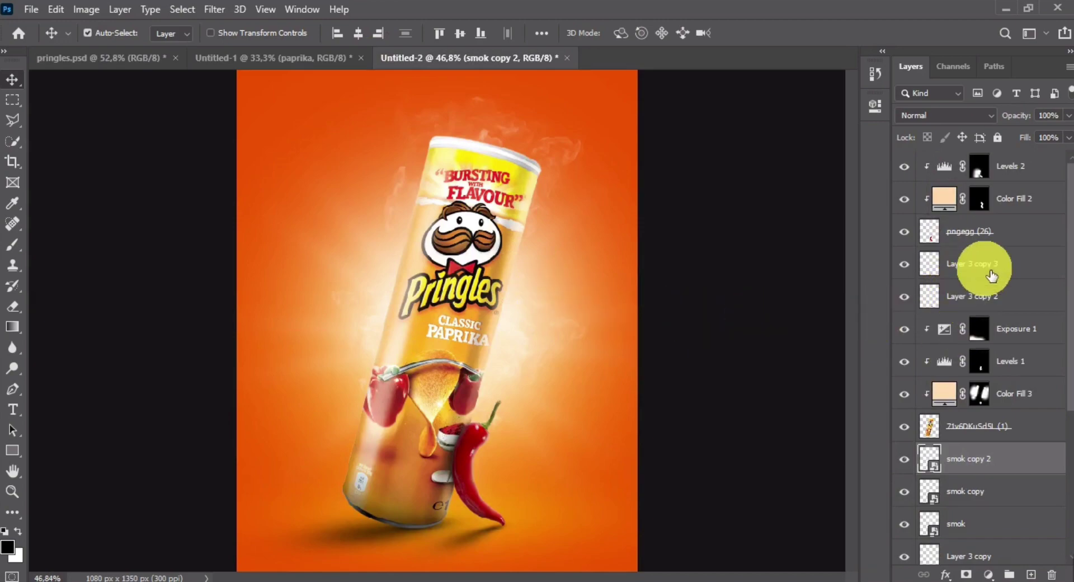
click(1006, 166)
key(ctrl+v)
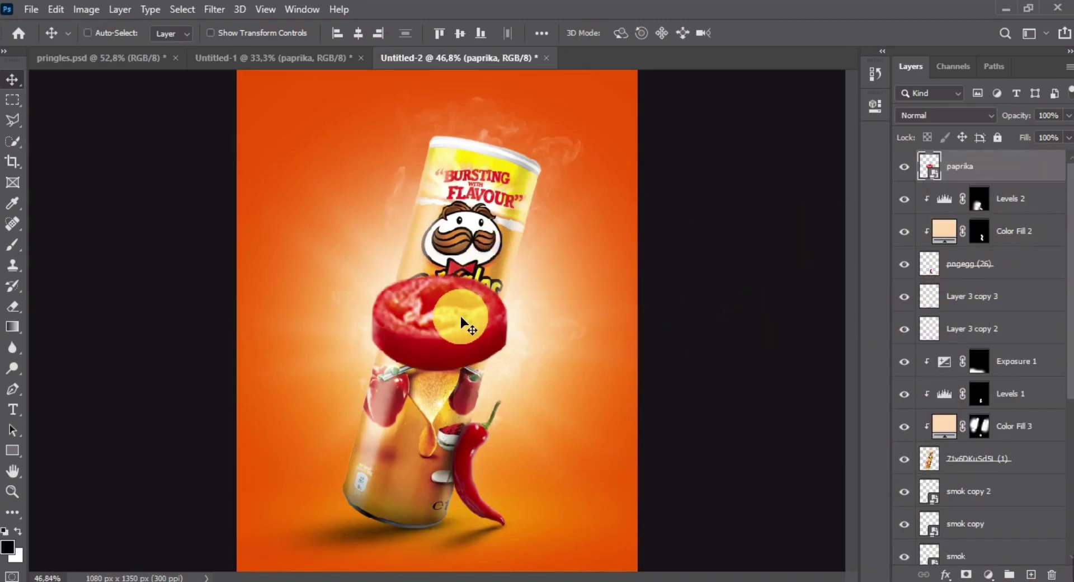
Scale the paprika slice to about 21%, rotate it to about 97°, and place it in the space left of the can
key(ctrl+t)
drag(518, 323, 347, 348)
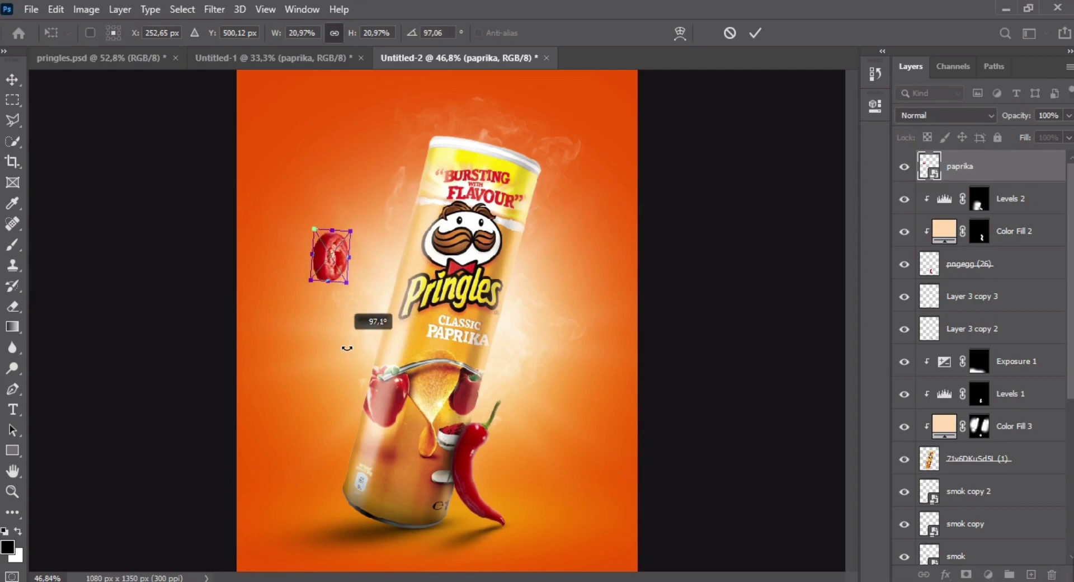
drag(350, 290, 347, 284)
key(Return)
Lower the paprika slice to the height of the Pringles logo and rotate it to about 74°
scroll(358, 285, down, 3)
drag(369, 280, 357, 307)
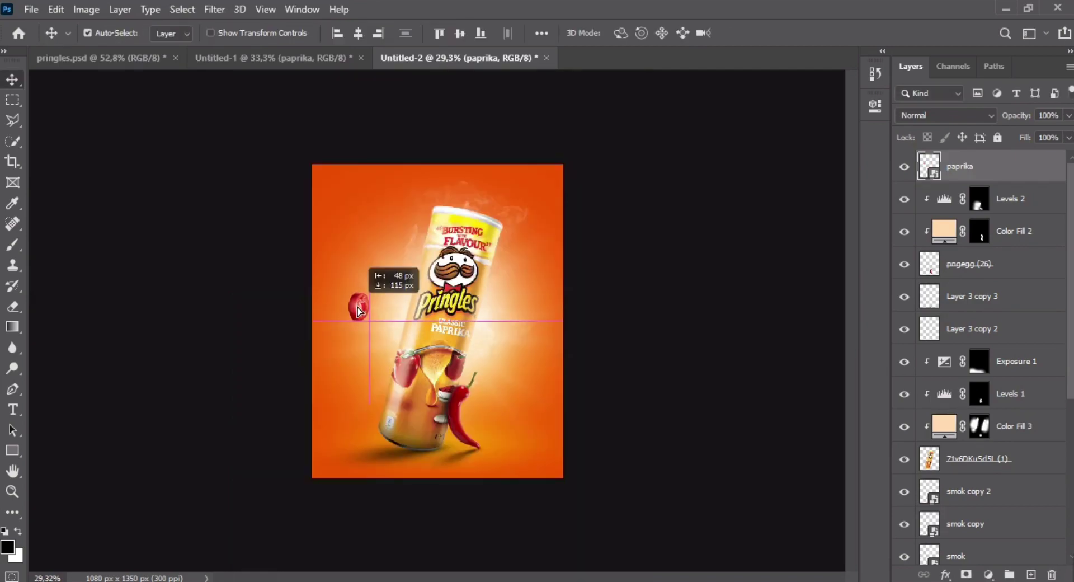
key(ctrl+t)
drag(424, 307, 415, 285)
key(Return)
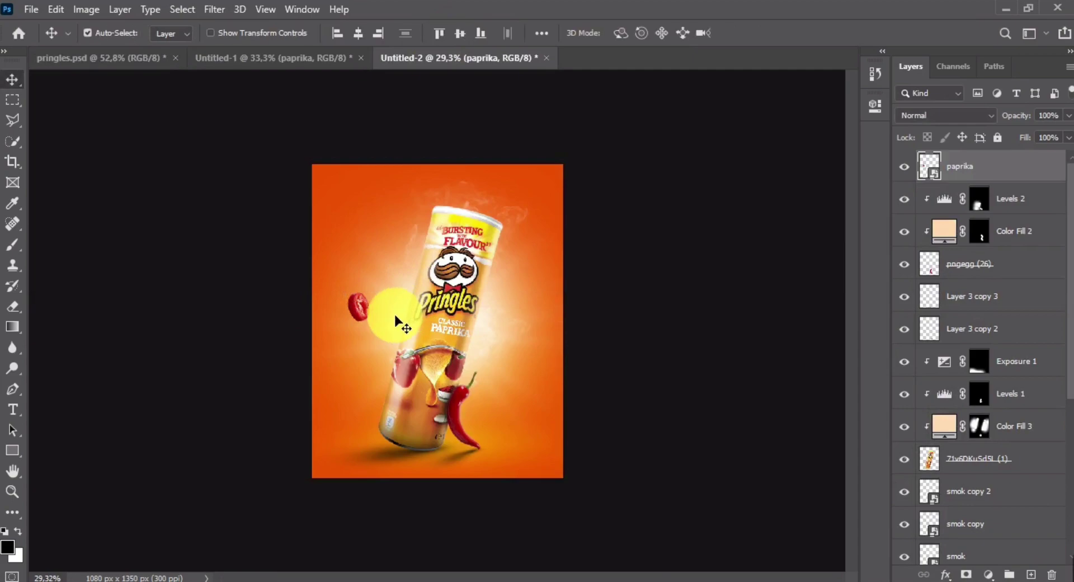
Duplicate the paprika slice to the right of the can, flip it horizontally, rotate it to about 128°, and shrink it to about 14%
drag(371, 321, 370, 323)
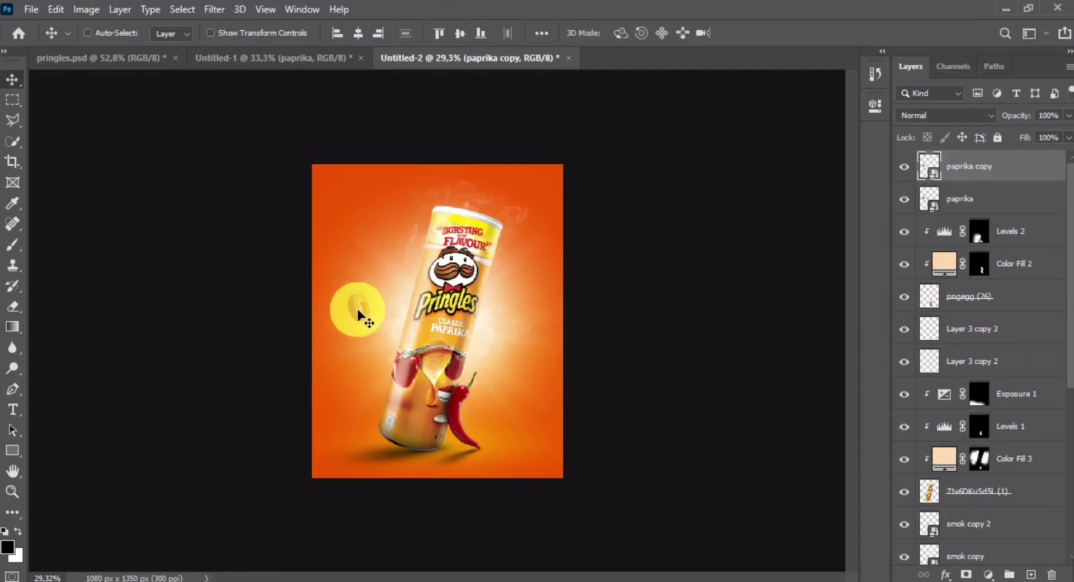
drag(519, 352, 519, 352)
key(ctrl+t)
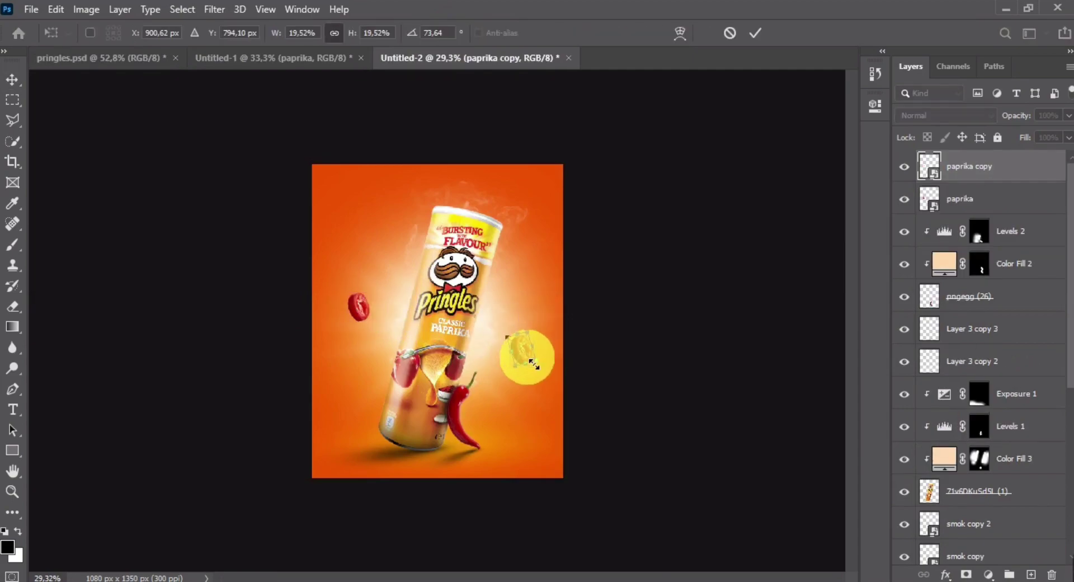
right_click(520, 353)
click(561, 346)
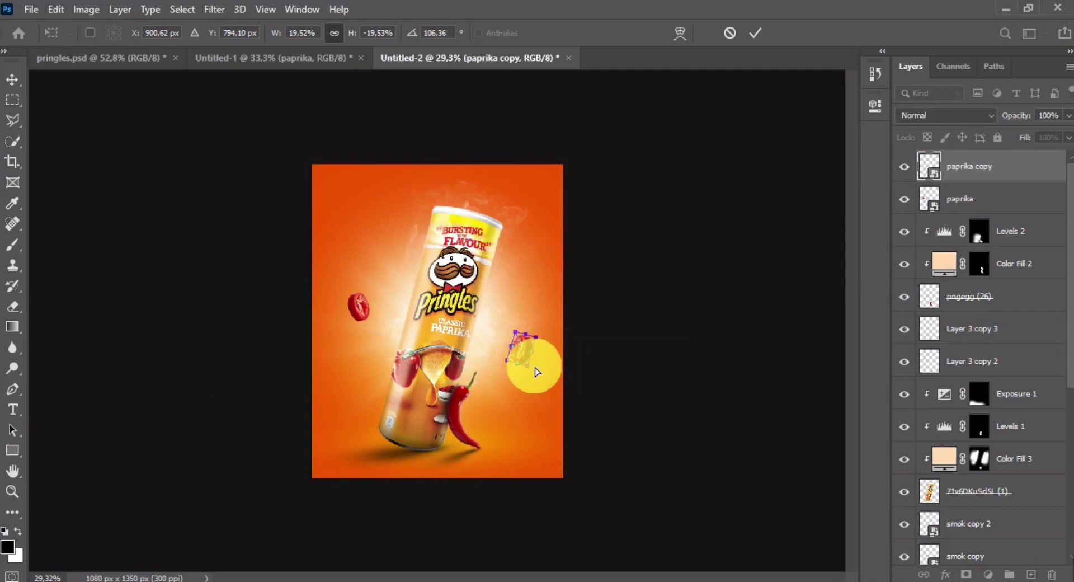
scroll(536, 371, up, 3)
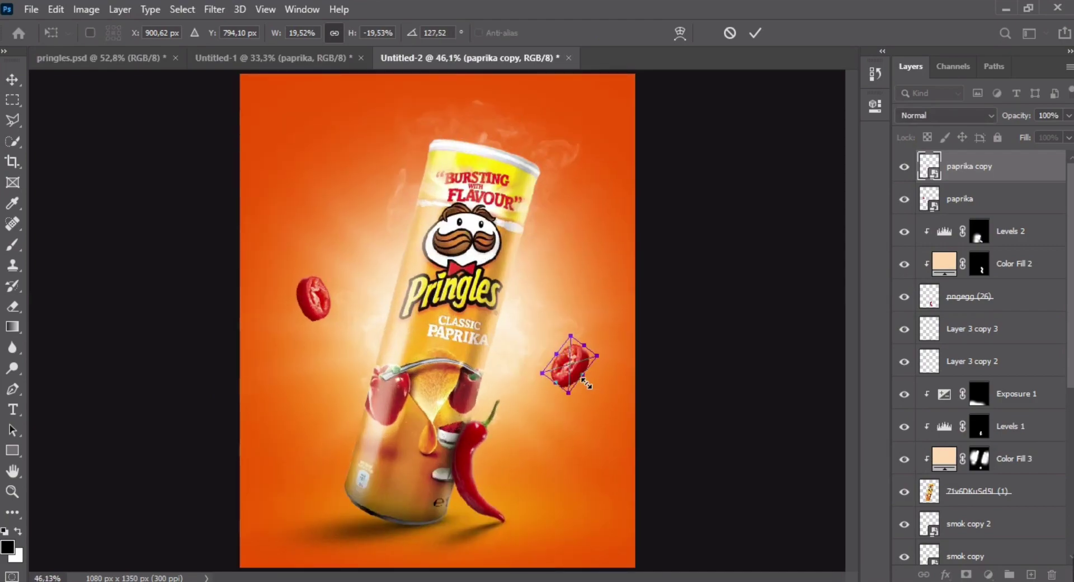
drag(585, 383, 583, 380)
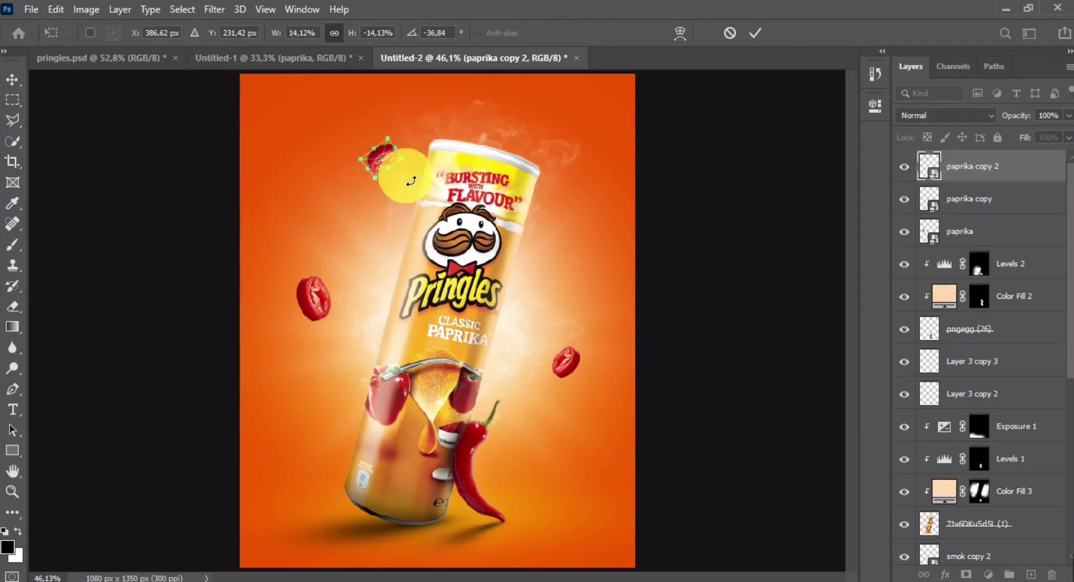
Position and rotate the third paprika slice, scaled to about 14%, beside the upper left of the can
double_click(387, 166)
drag(377, 157, 395, 145)
ctrl+click(400, 220)
key(ctrl+t)
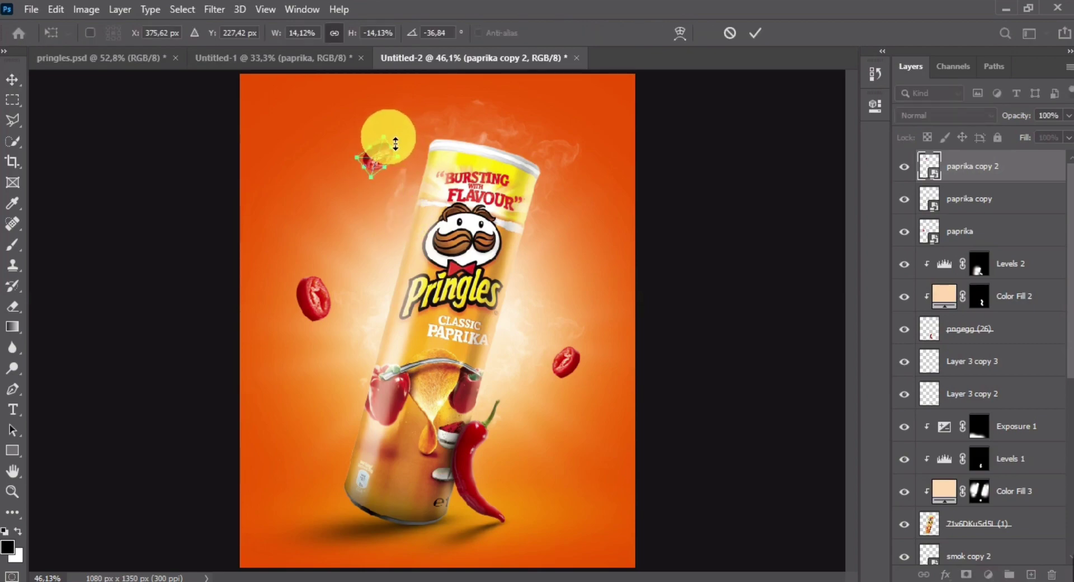
double_click(442, 184)
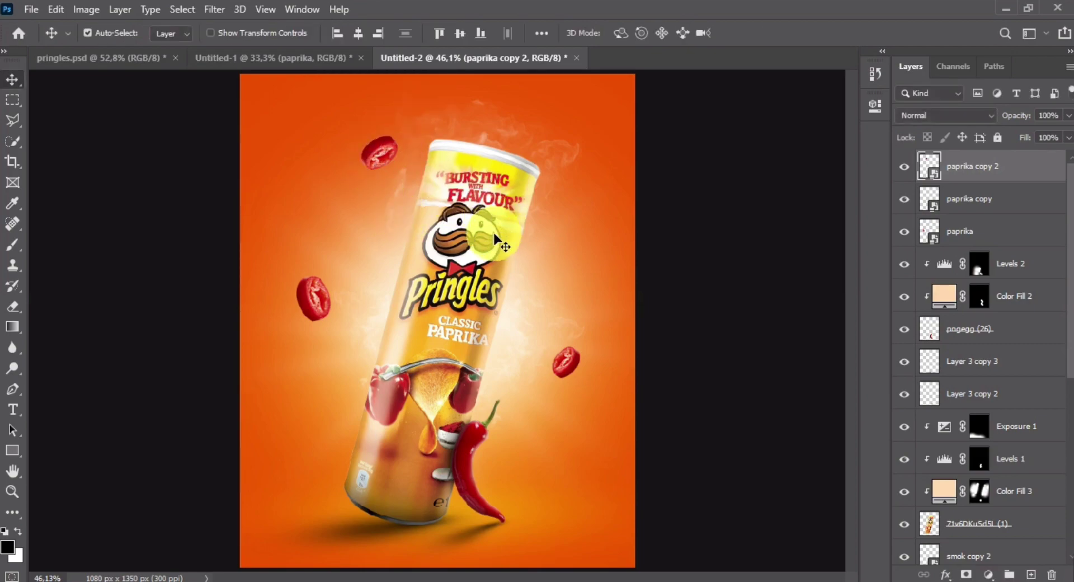
scroll(459, 242, down, 3)
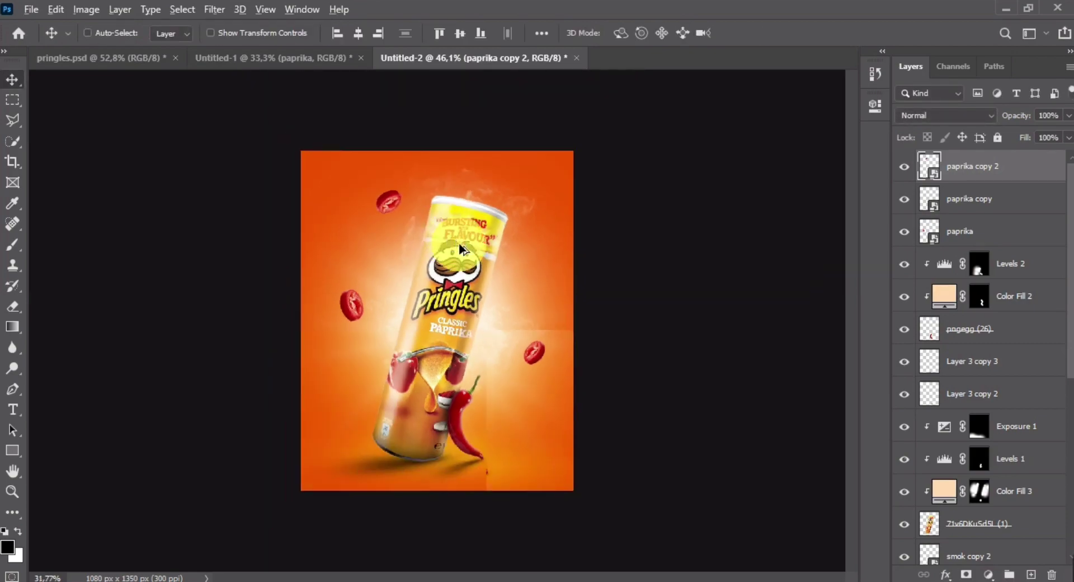
scroll(463, 249, up, 2)
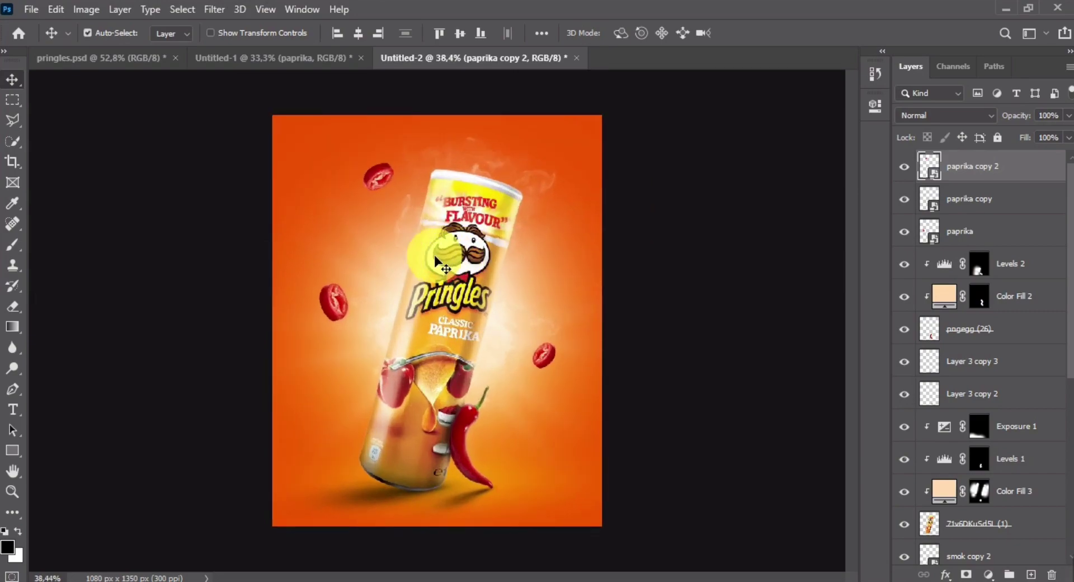
Bring the three potato chips from the Untitled-1 document into the poster, around the can and at its upper edge
click(213, 54)
click(408, 260)
click(391, 246)
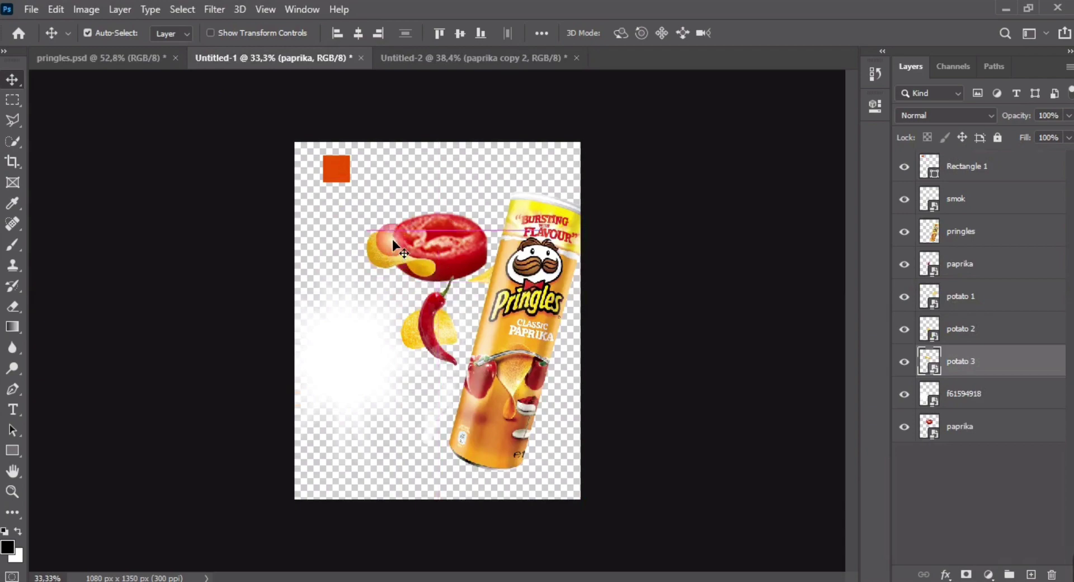
drag(435, 88, 357, 241)
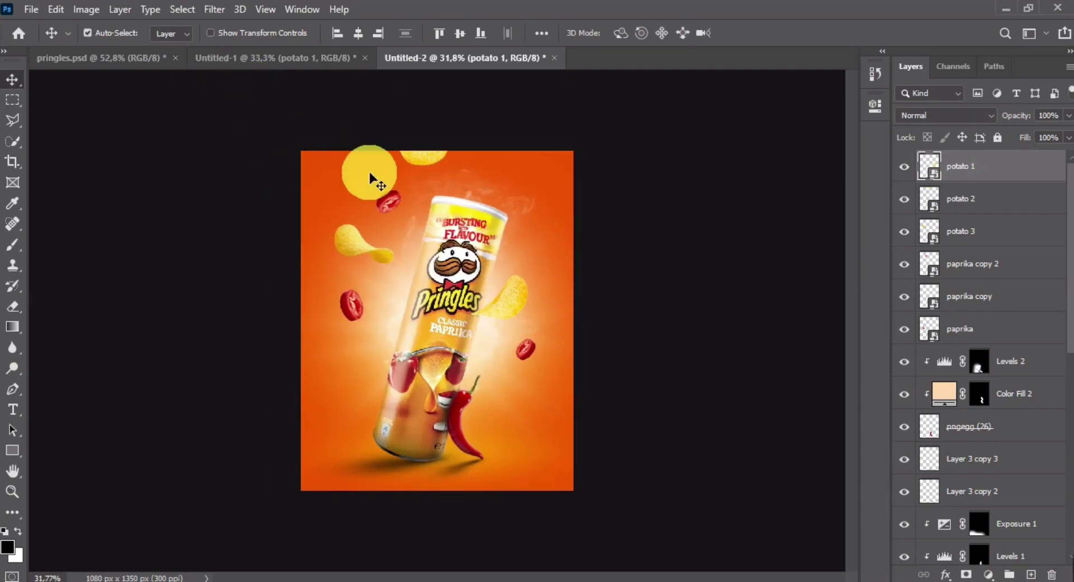
scroll(490, 309, up, 1)
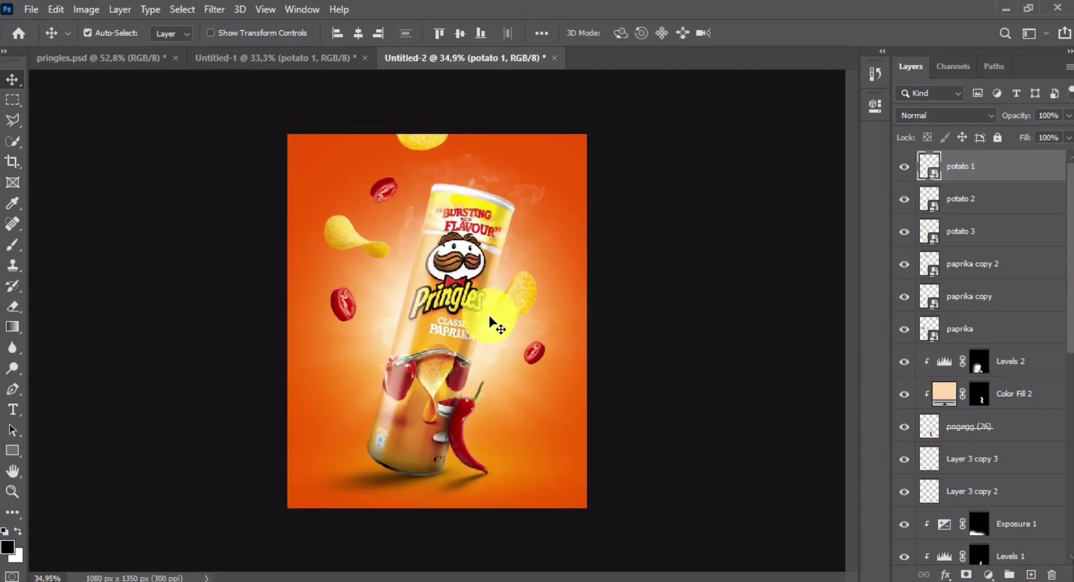
scroll(489, 328, up, 1)
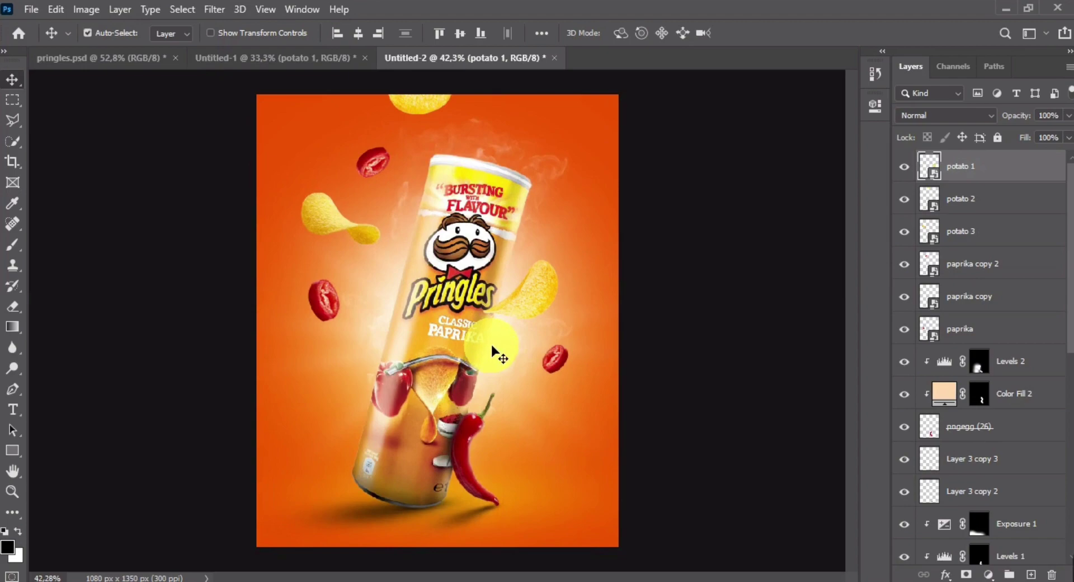
Add a black Solid Color fill above the potato 3 chip left of the can and clip it to that chip
drag(325, 222, 448, 257)
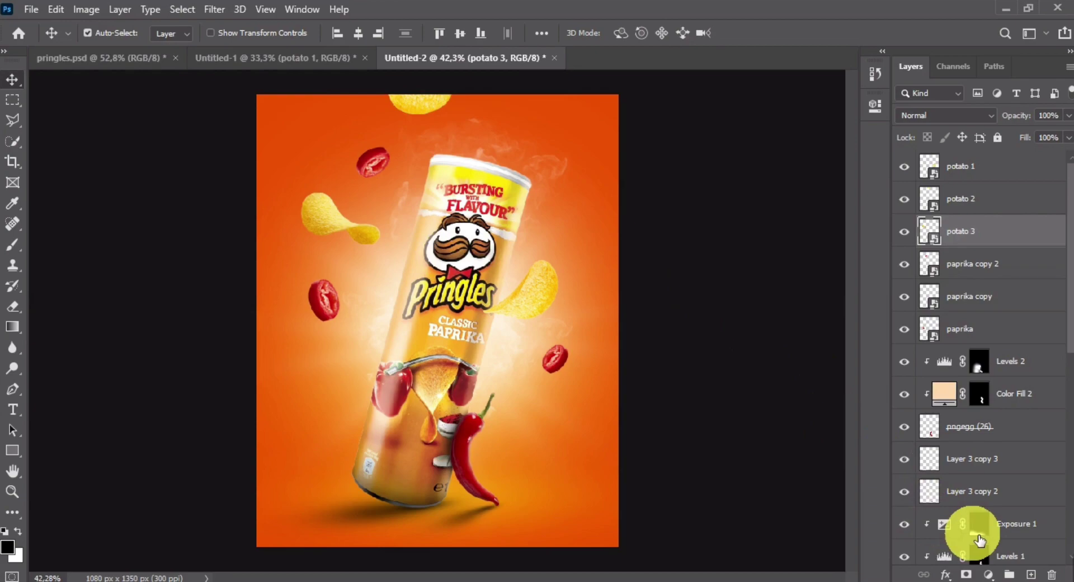
click(988, 575)
click(954, 298)
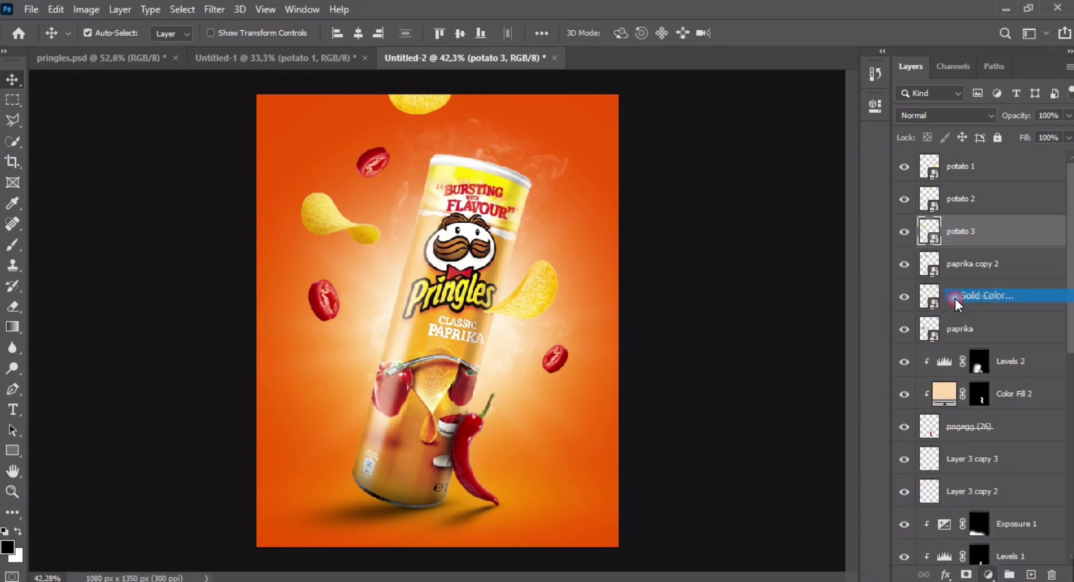
key(Return)
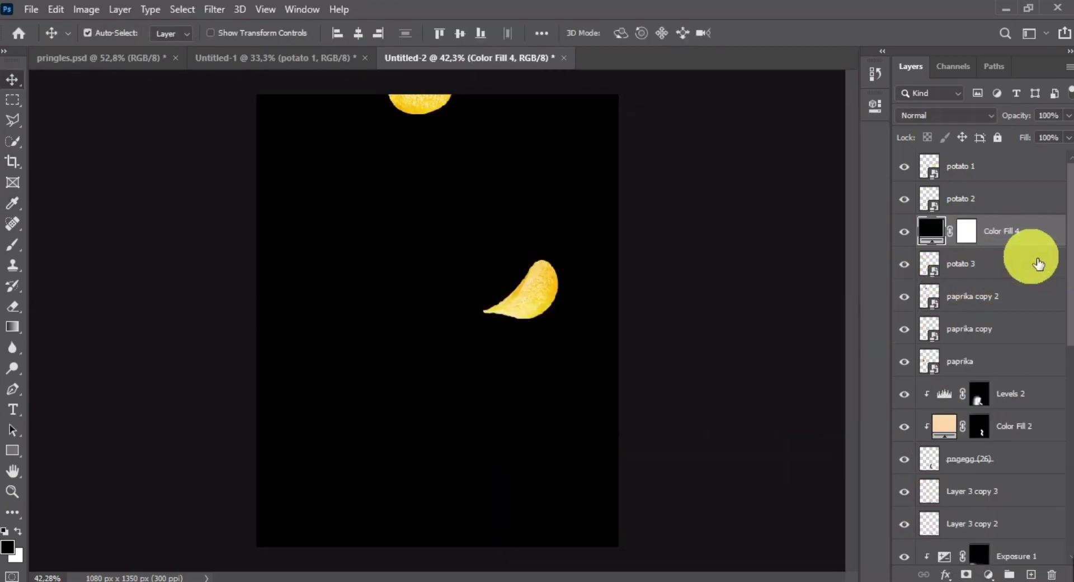
right_click(1034, 241)
click(928, 304)
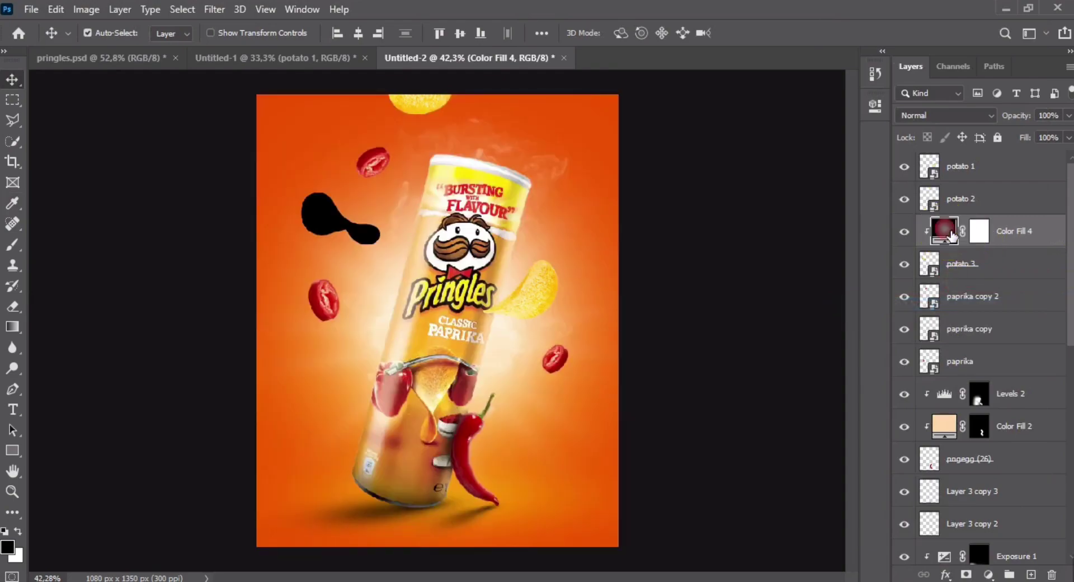
Change the left chip's clipped color fill to a pale peach, starting from a tone sampled from the poster's glow
double_click(950, 235)
click(365, 272)
drag(562, 208, 520, 154)
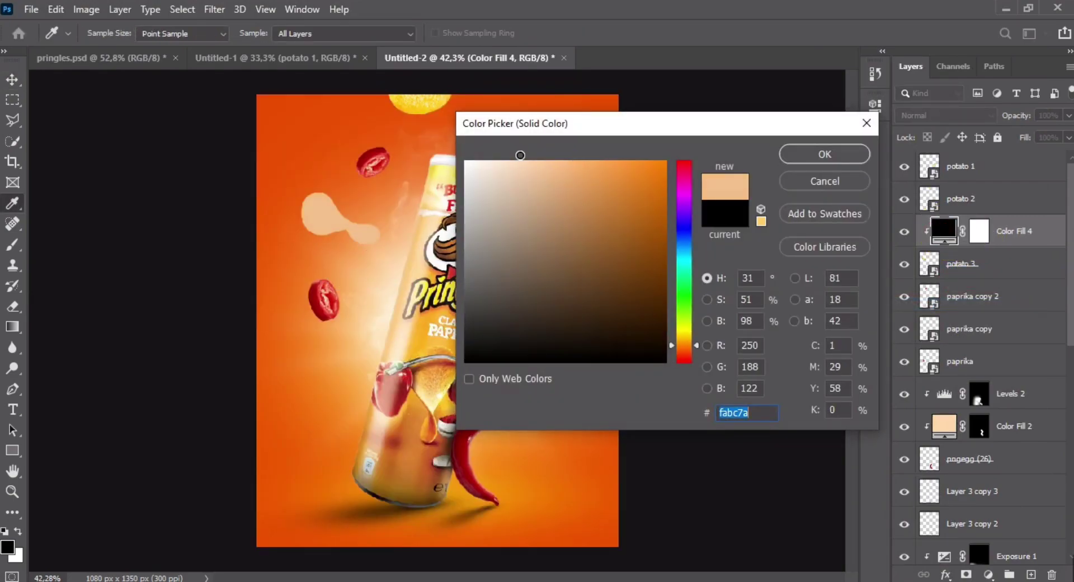
key(Return)
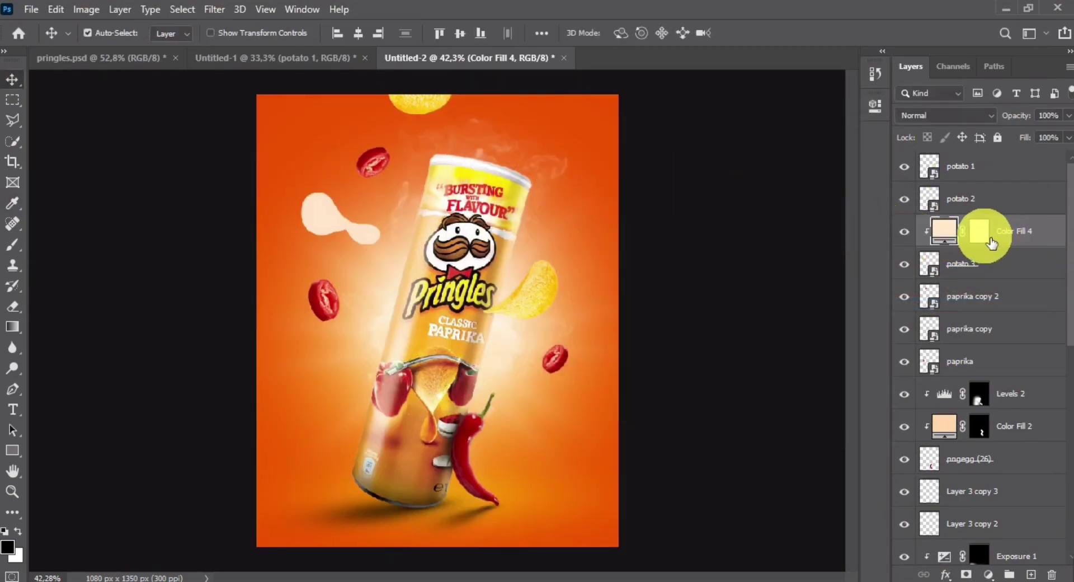
Invert the color fill's mask and paint it with a soft white brush to highlight the chip's edge facing the can
click(990, 240)
key(ctrl+i)
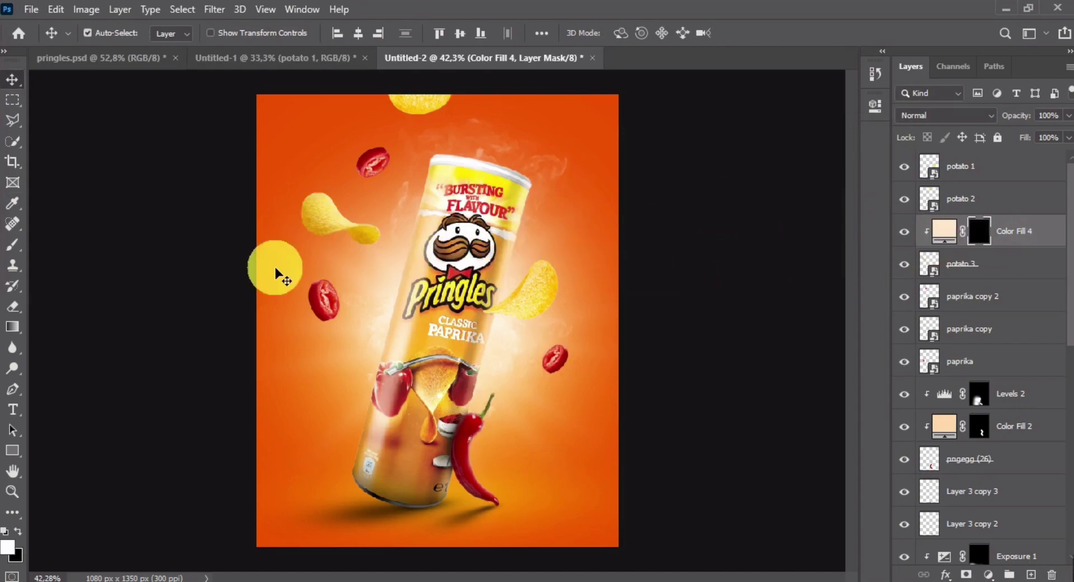
click(13, 256)
scroll(363, 254, up, 3)
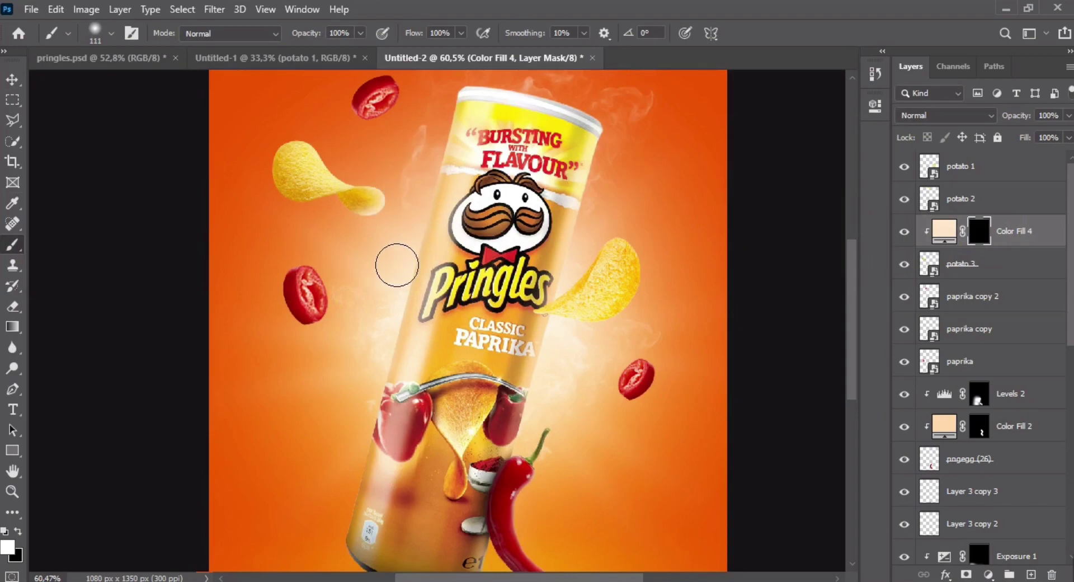
click(399, 185)
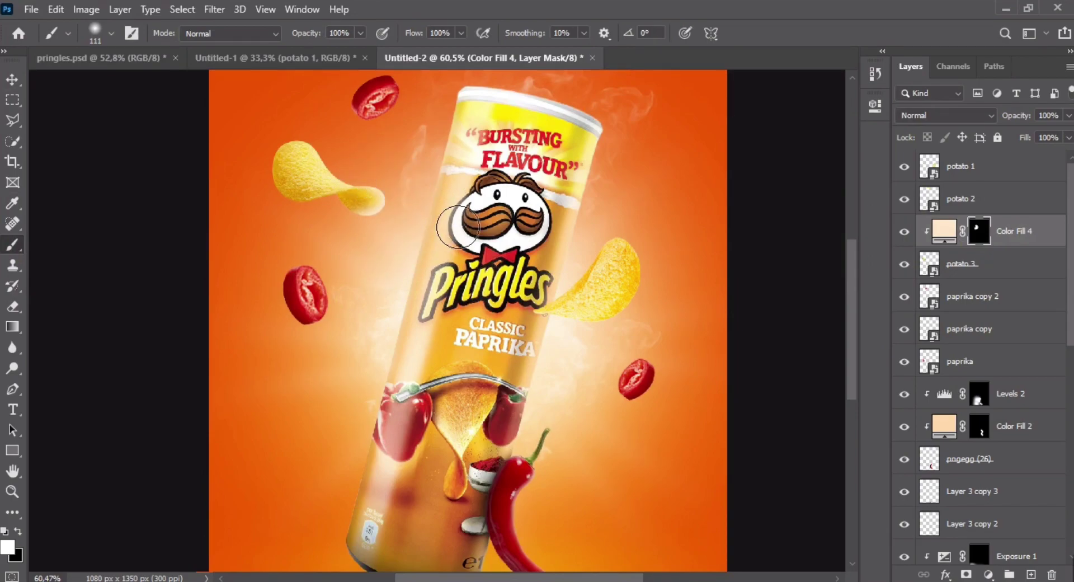
drag(374, 254, 453, 254)
click(418, 321)
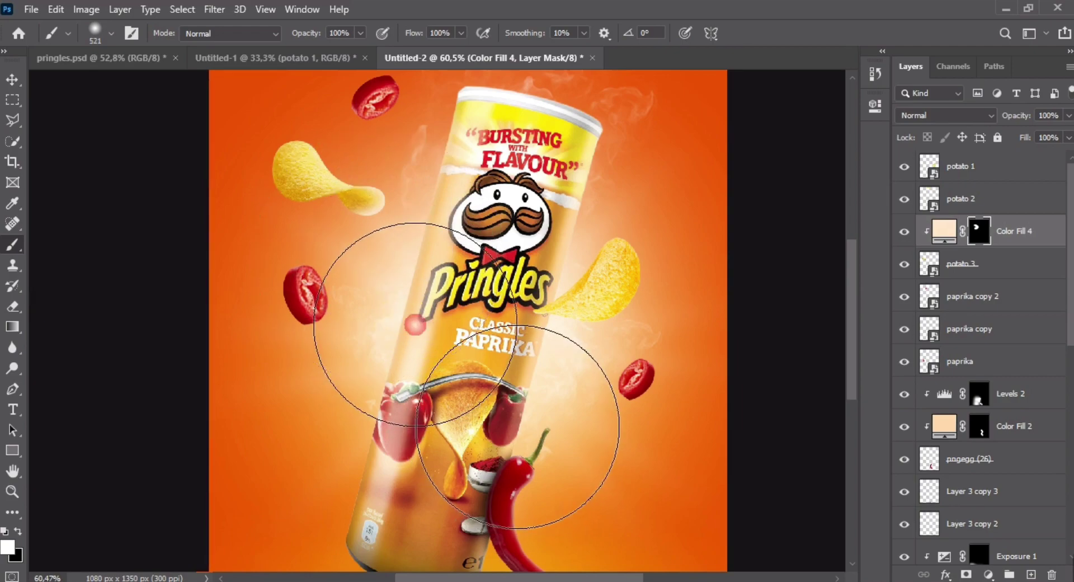
scroll(407, 293, down, 4)
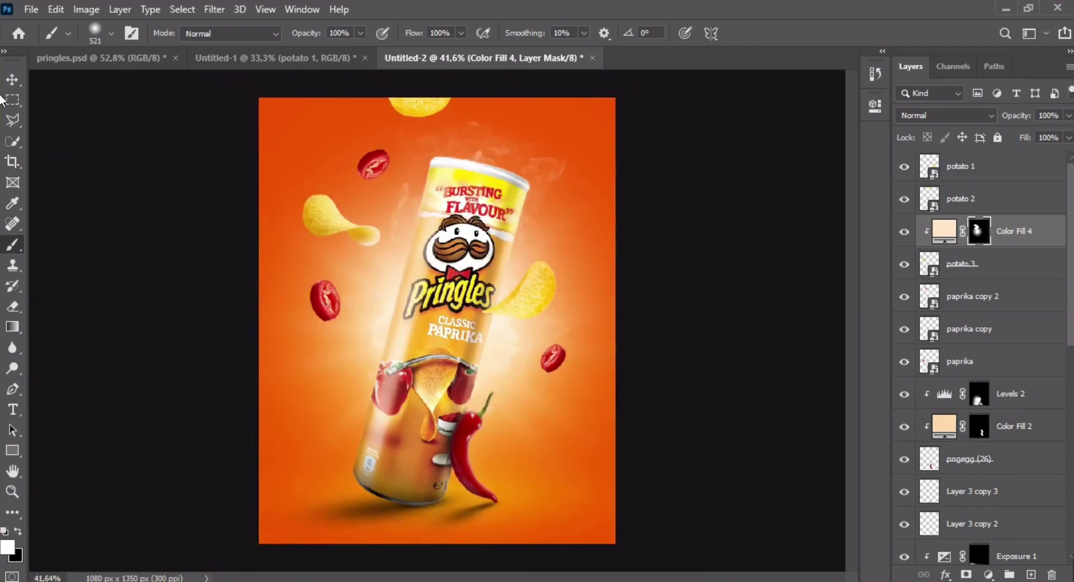
Add a Levels adjustment clipped to the potato 3 chip and lower its white output level to 73
click(14, 81)
click(529, 288)
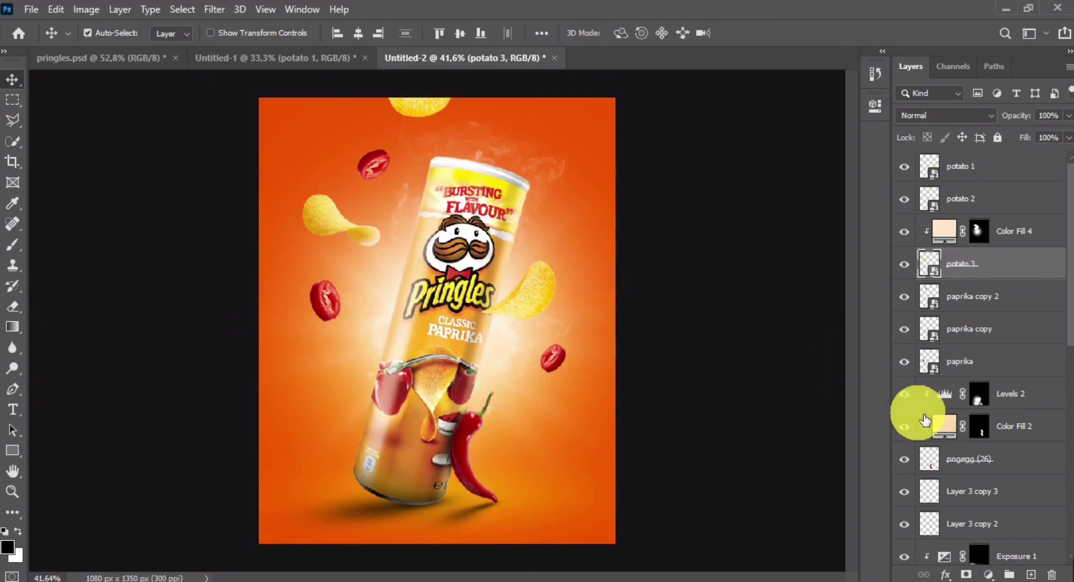
click(988, 574)
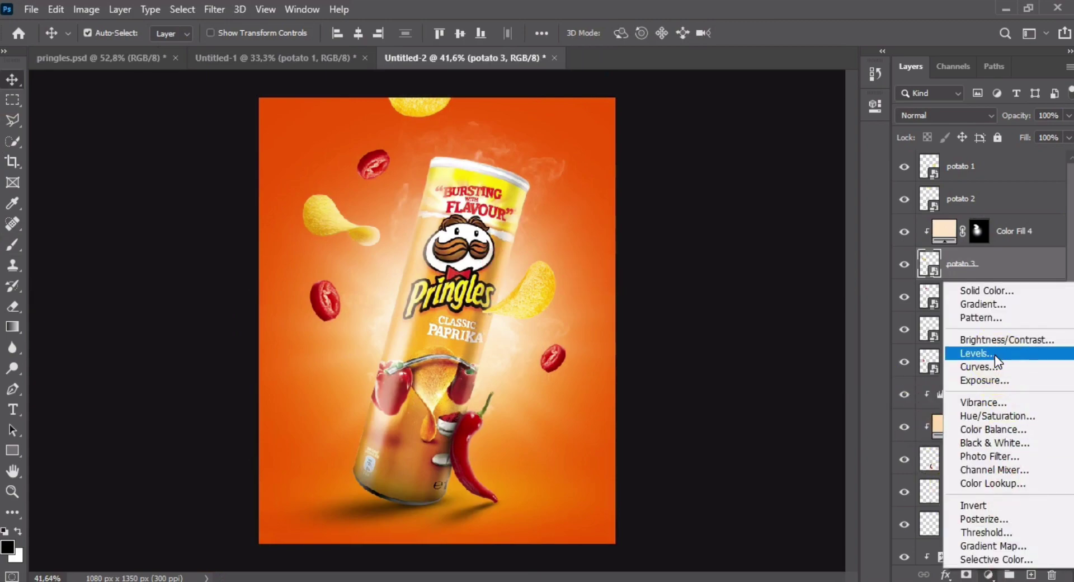
click(995, 354)
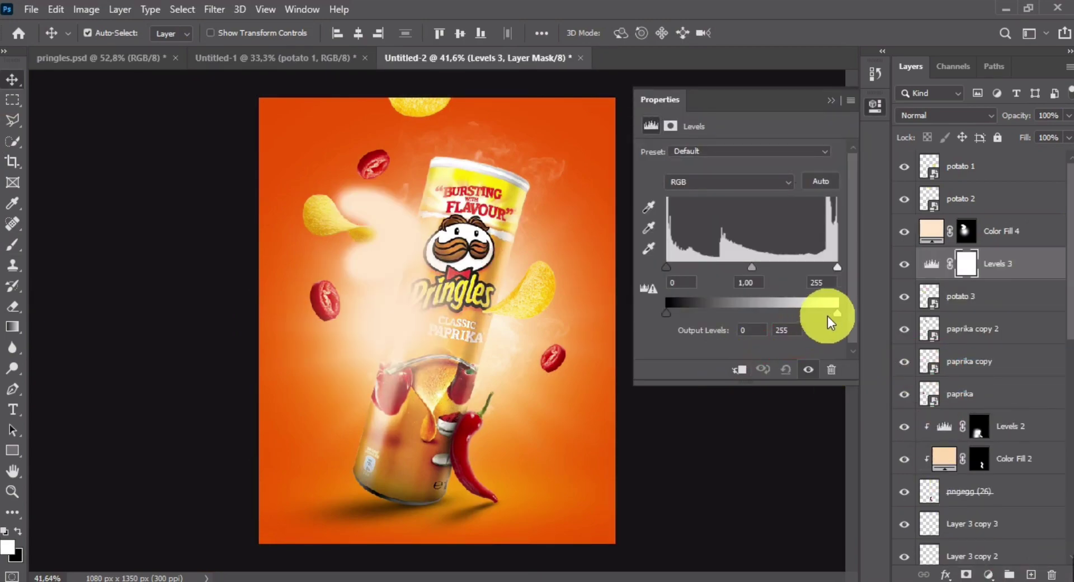
key(ctrl+alt+g)
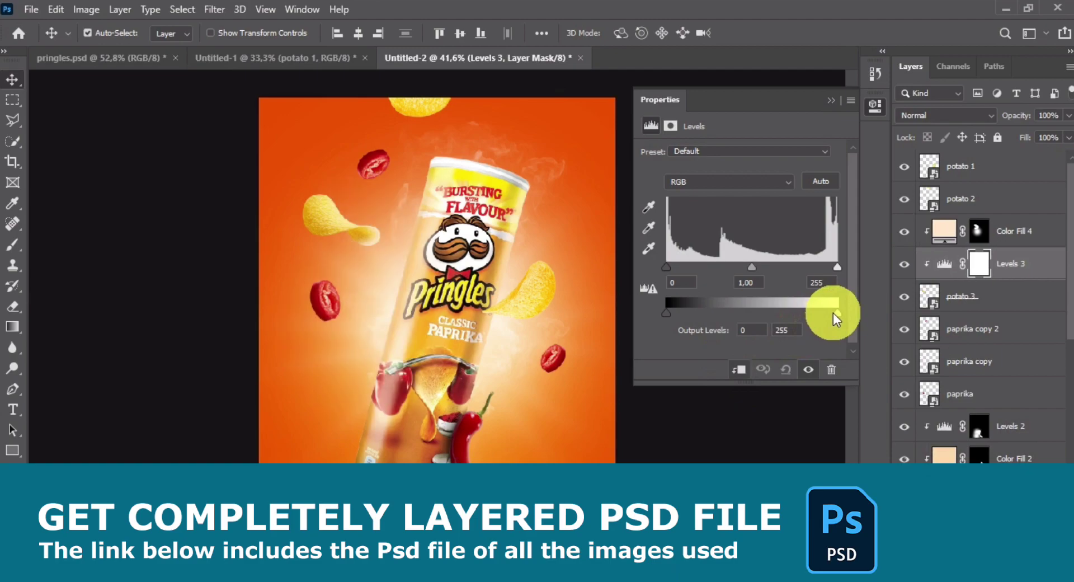
drag(833, 313, 726, 322)
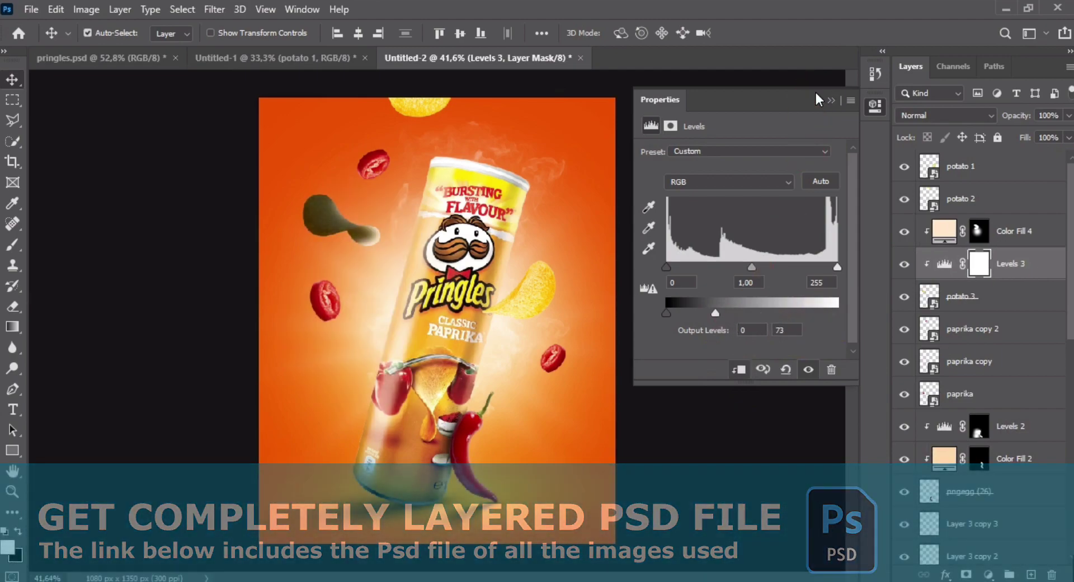
Invert the Levels mask and paint it with a large soft white brush to shade the chip's side away from the can
click(831, 100)
key(ctrl+i)
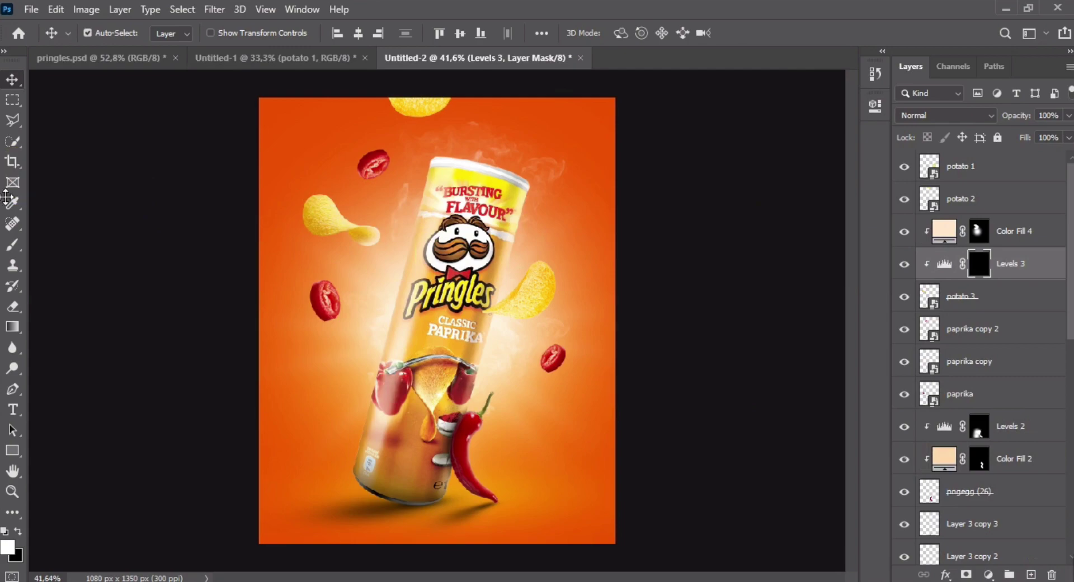
click(10, 246)
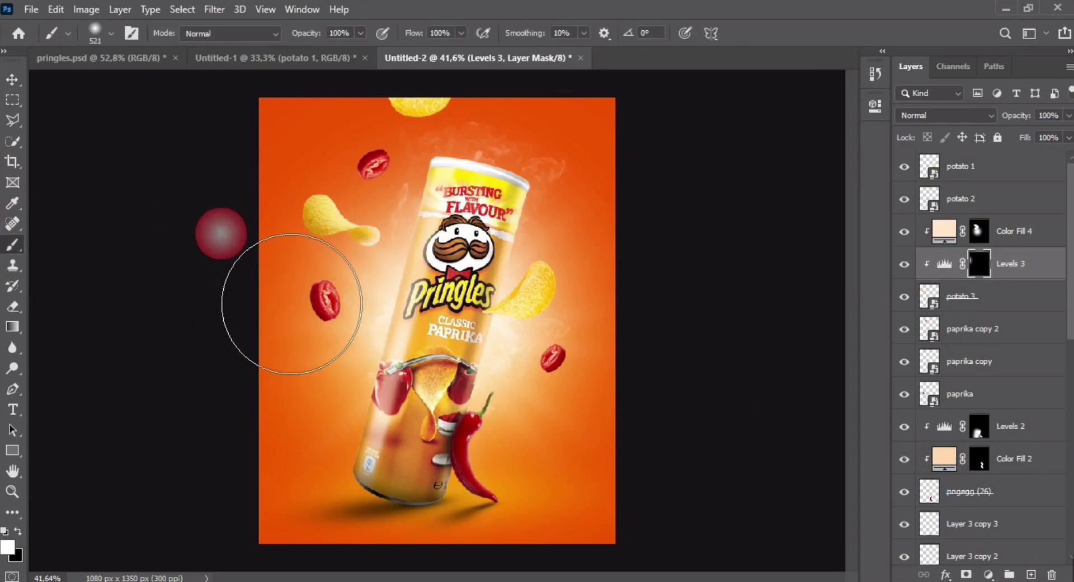
drag(300, 224, 281, 390)
drag(341, 349, 297, 323)
scroll(341, 280, down, 5)
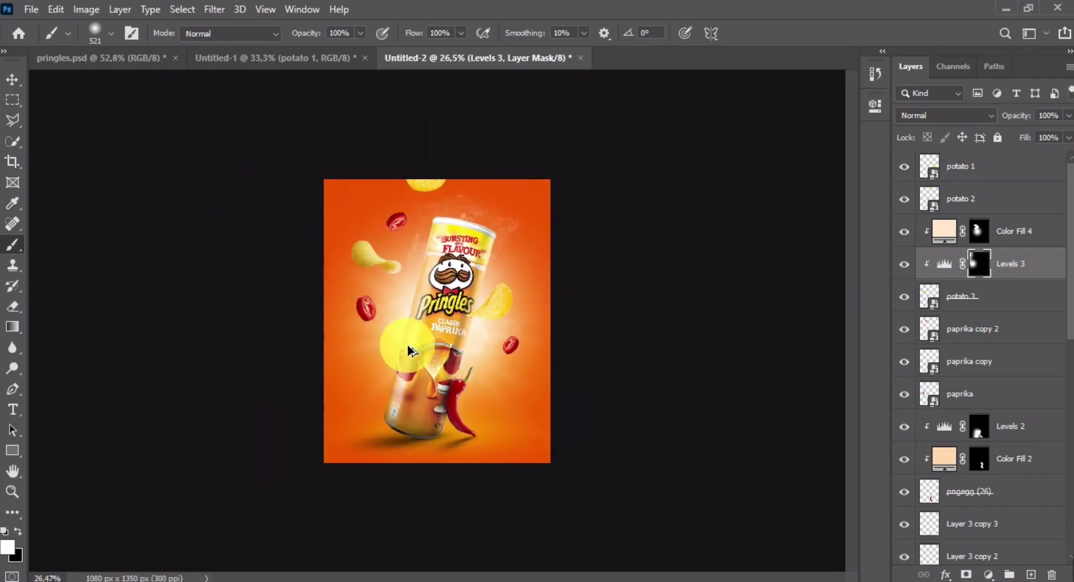
scroll(407, 346, up, 3)
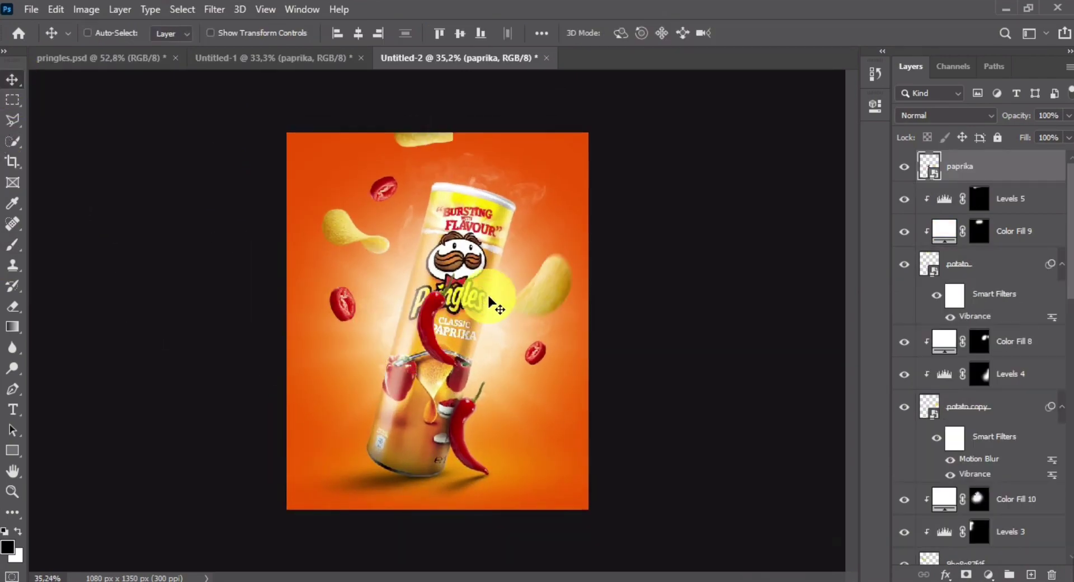
Enlarge the new chili to about 344%, rotate it to about 51°, and place it in the poster's upper-left corner
key(ctrl+t)
drag(448, 285, 345, 124)
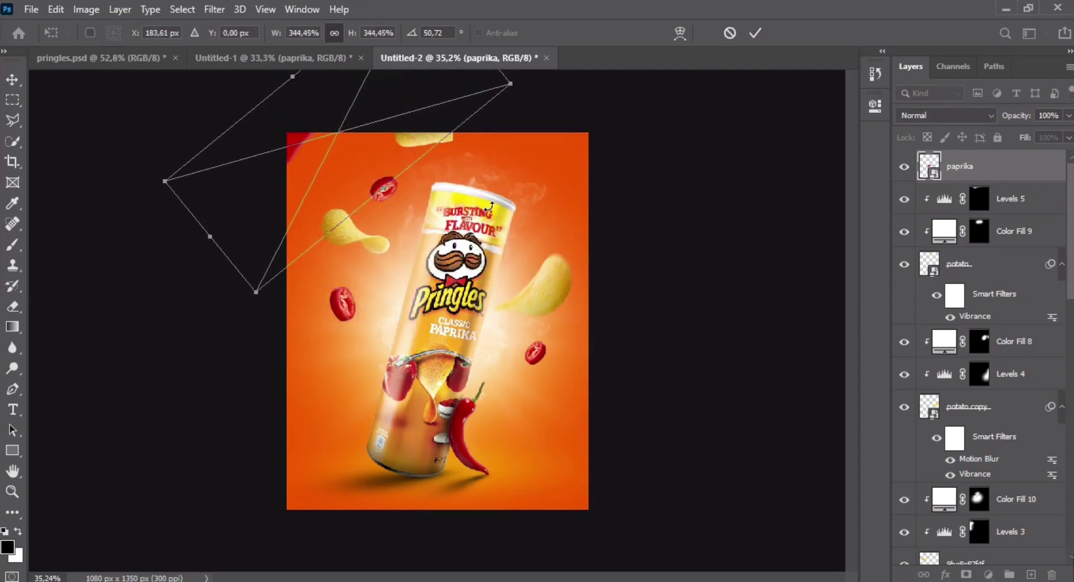
drag(500, 202, 485, 230)
drag(389, 155, 391, 168)
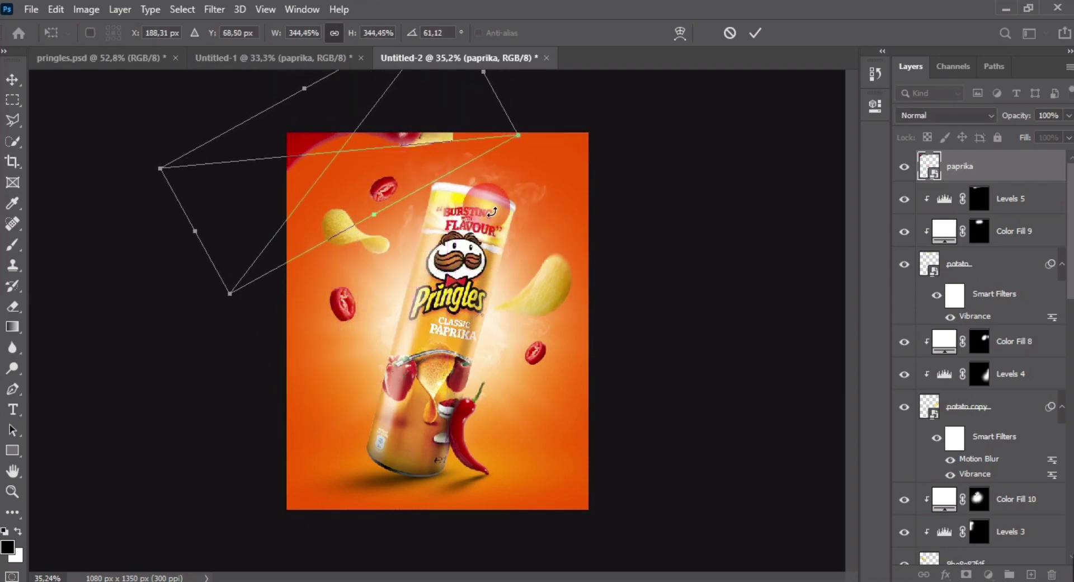
drag(480, 204, 484, 179)
drag(363, 164, 362, 157)
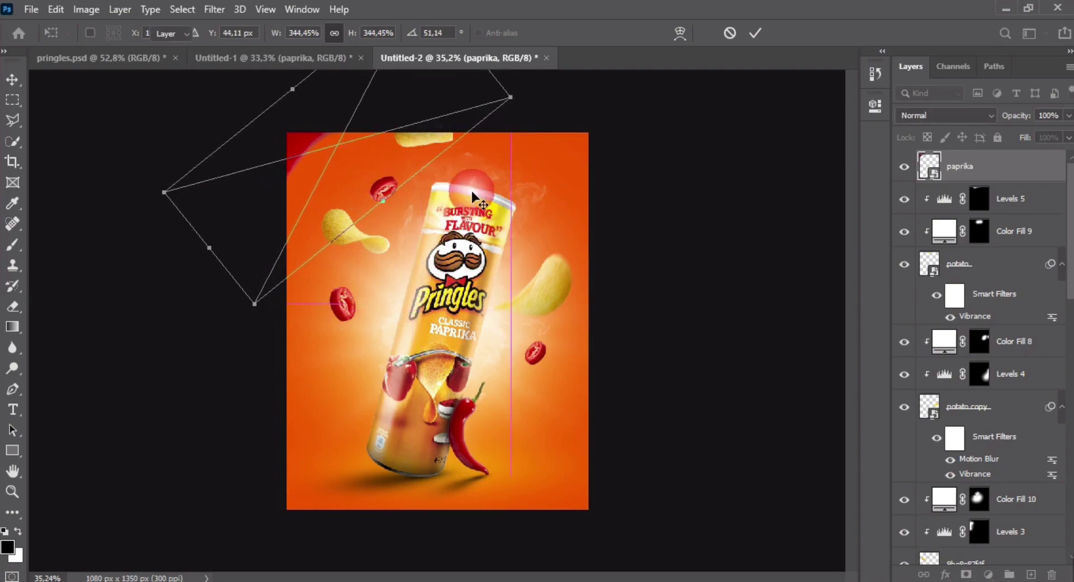
key(Return)
Move the chip at the poster's upper edge slightly right together with its clipped Levels 5 and Color Fill 9 layers
click(901, 212)
shift+click(983, 263)
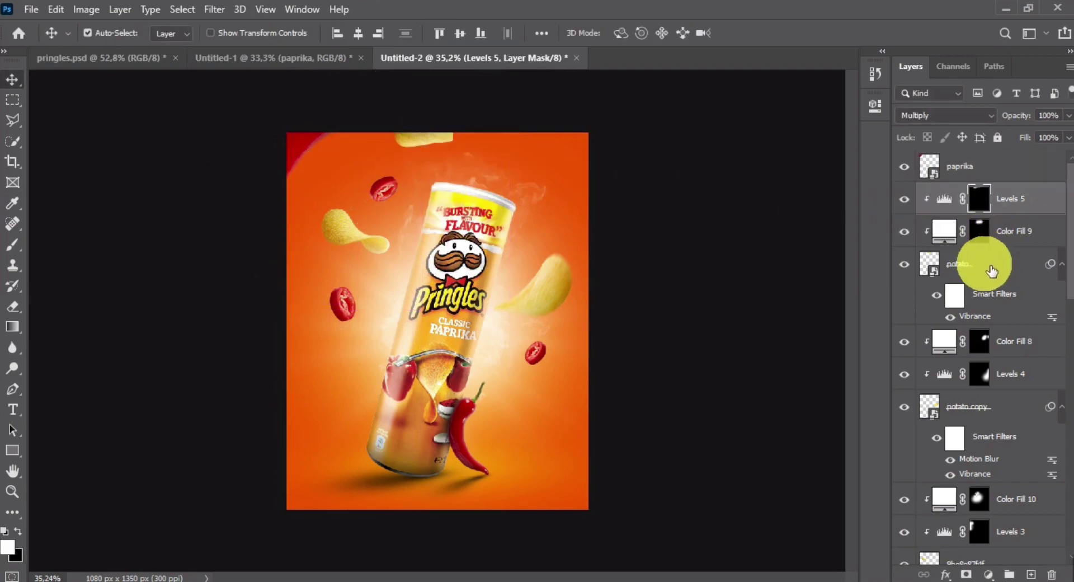
key(ctrl)
drag(469, 134, 471, 139)
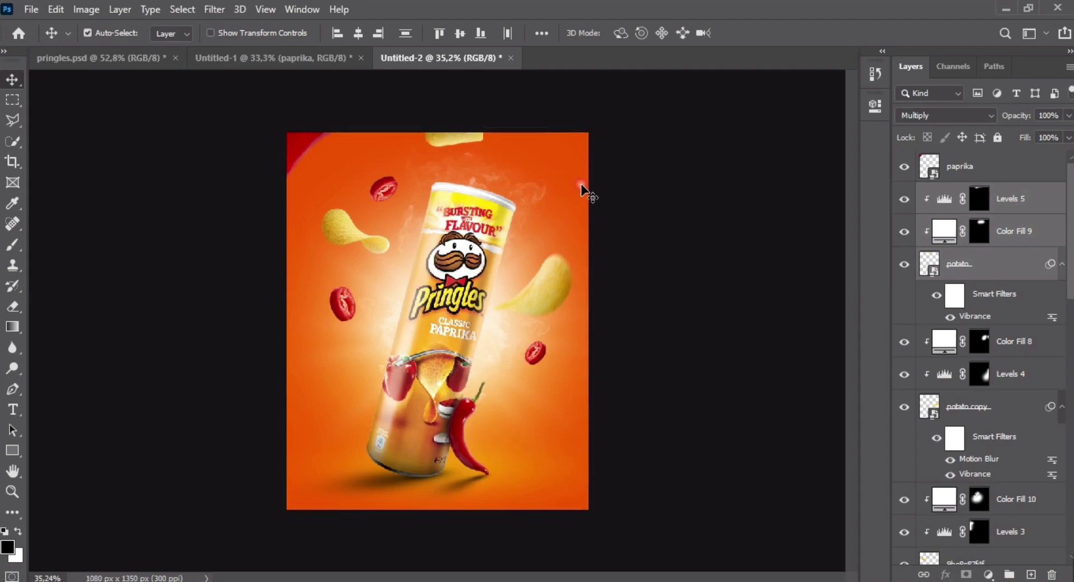
Lower the enlarged corner chili and rotate it slightly counterclockwise so more of it covers the poster's upper-left corner
click(310, 148)
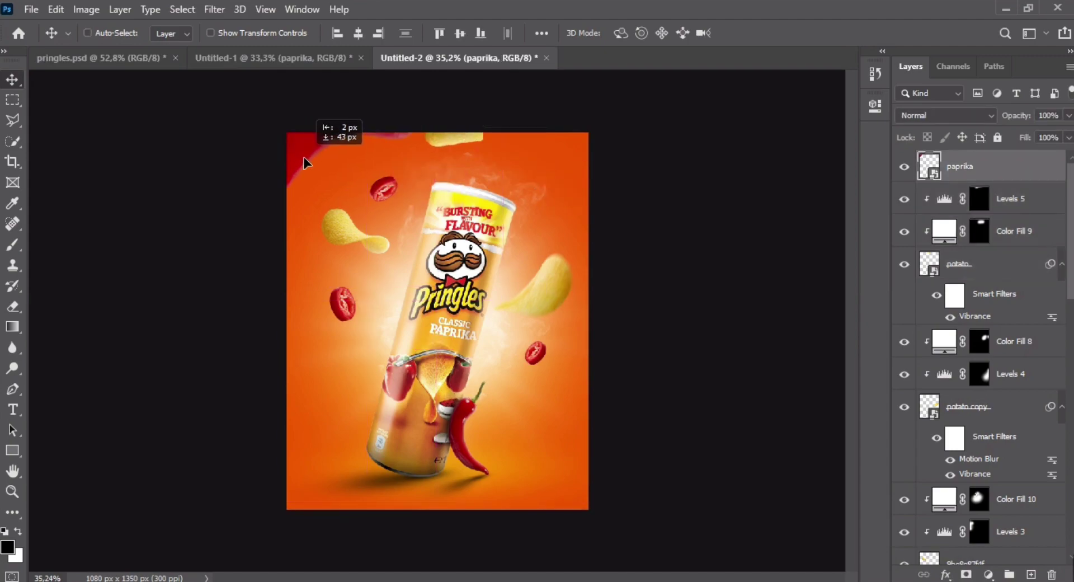
key(ctrl+t)
drag(523, 202, 516, 188)
drag(378, 171, 382, 175)
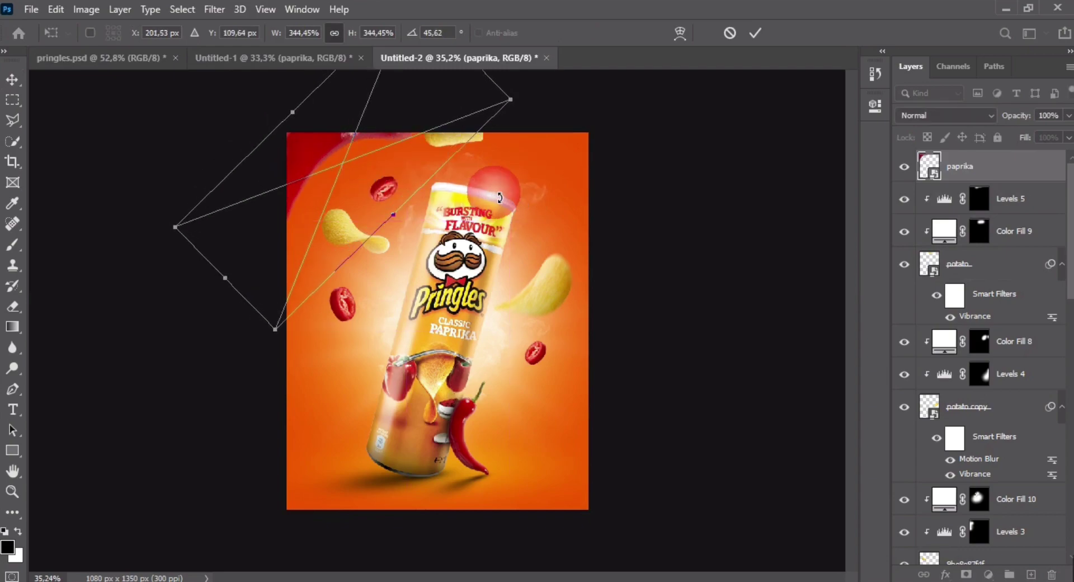
drag(497, 194, 492, 182)
drag(377, 196, 371, 193)
drag(446, 235, 441, 242)
key(Return)
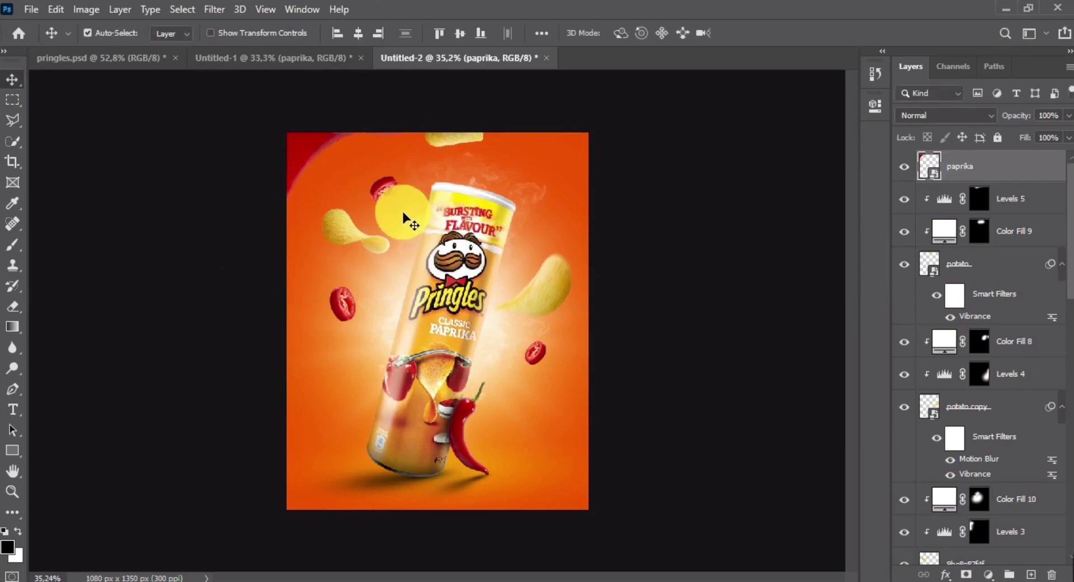
scroll(370, 188, up, 3)
drag(386, 160, 395, 226)
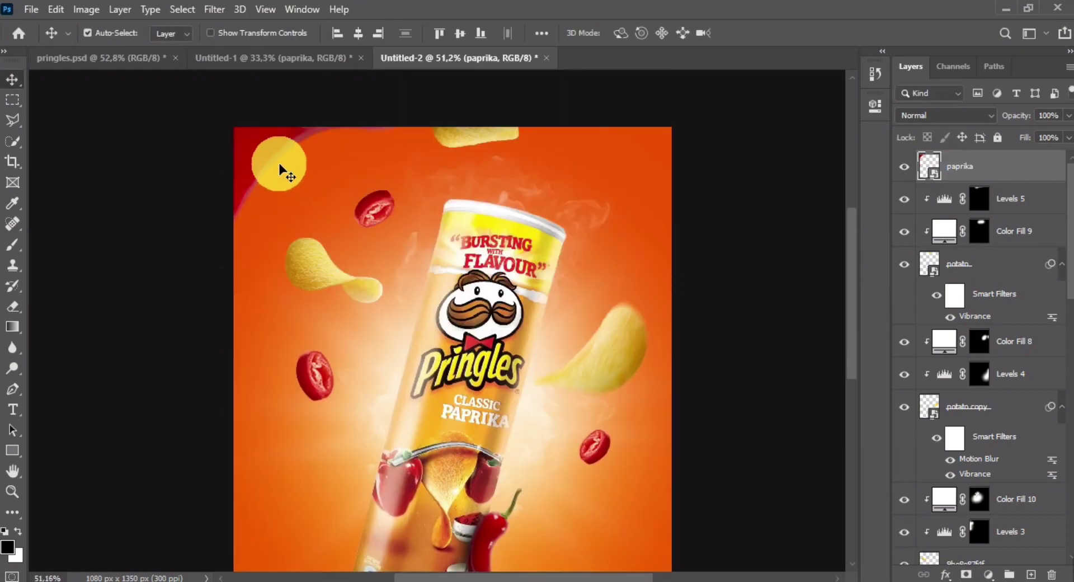
drag(271, 158, 282, 158)
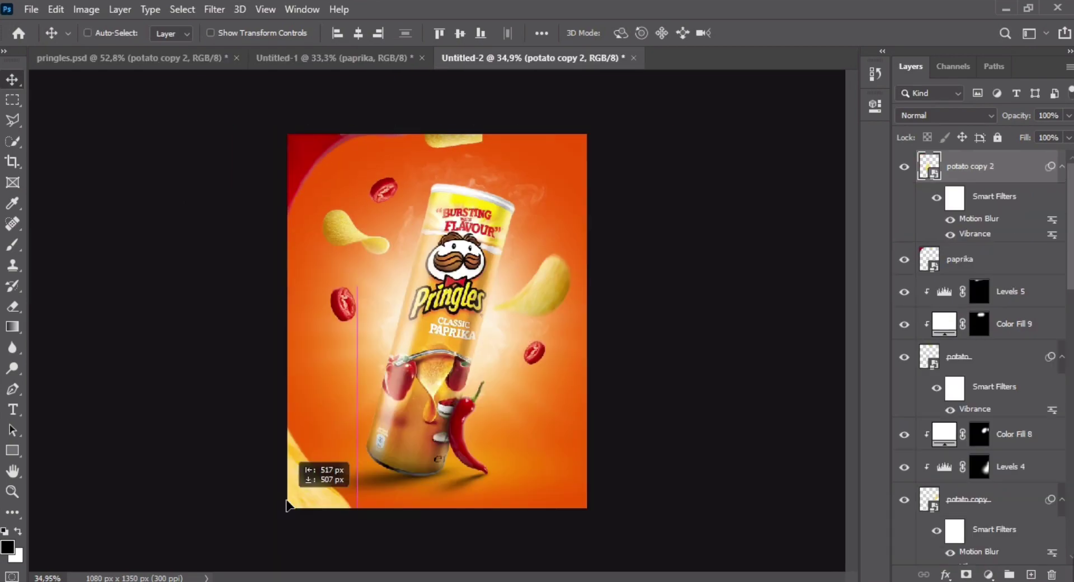
Move the enlarged blurred chip so that it fills the poster's lower-left corner
drag(302, 500, 318, 512)
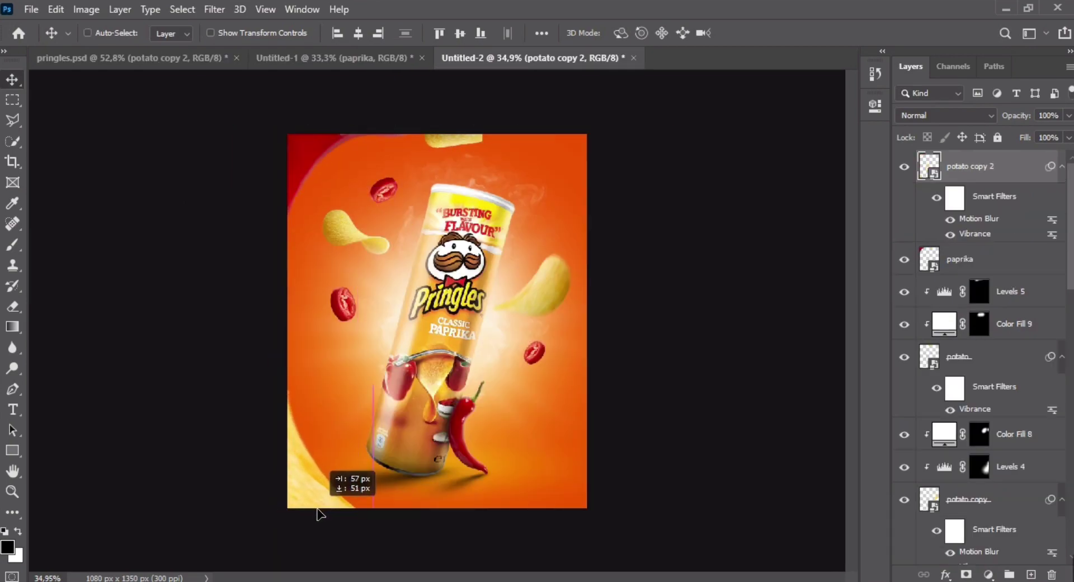
scroll(387, 447, down, 4)
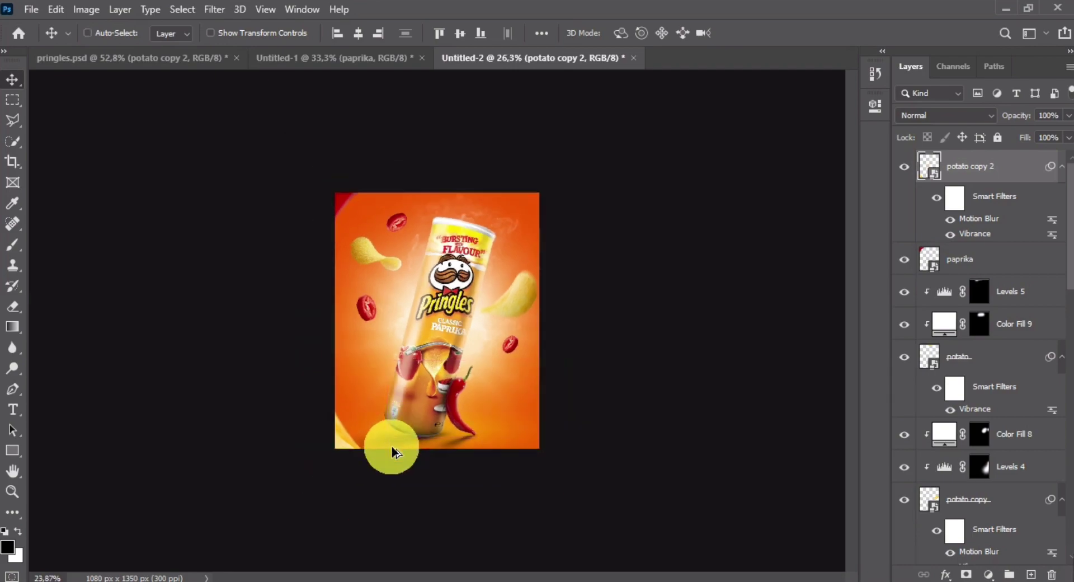
scroll(391, 445, up, 2)
Add a Levels adjustment clipped to the large corner chili and lower its white output level to 129
key(ctrl)
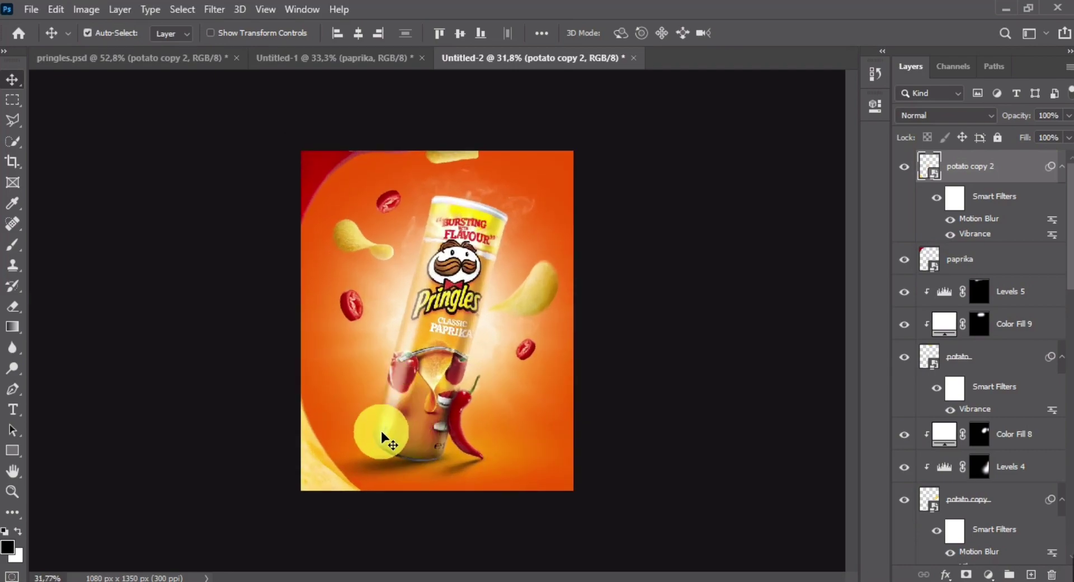
ctrl+click(321, 168)
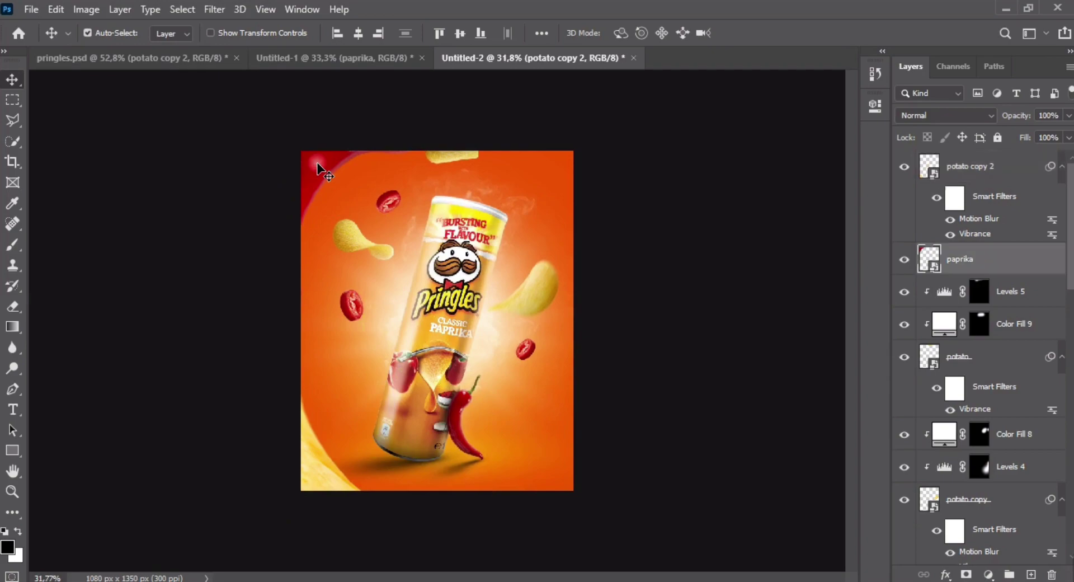
click(988, 574)
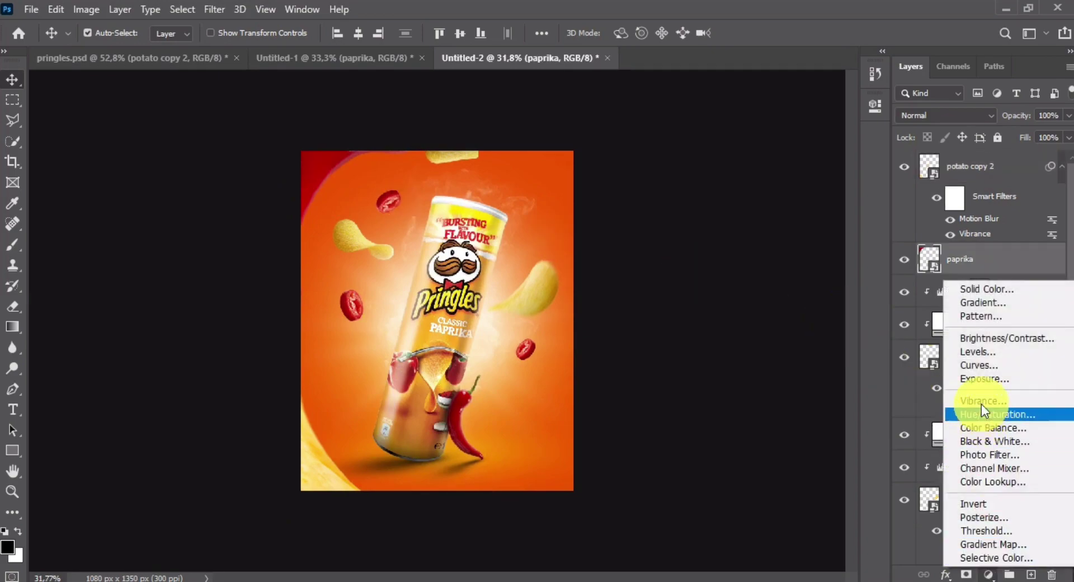
click(976, 354)
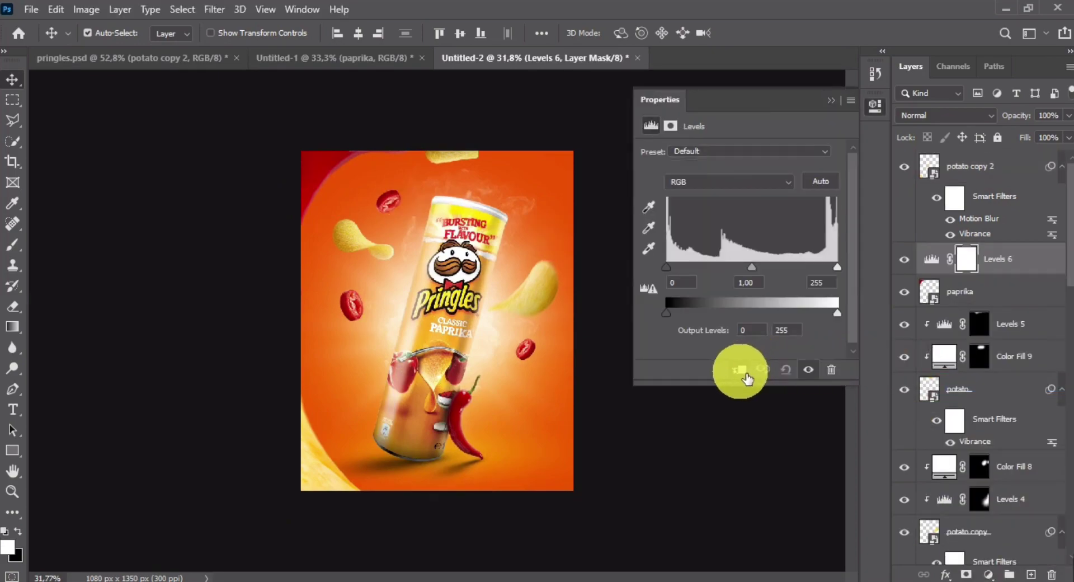
drag(837, 313, 782, 313)
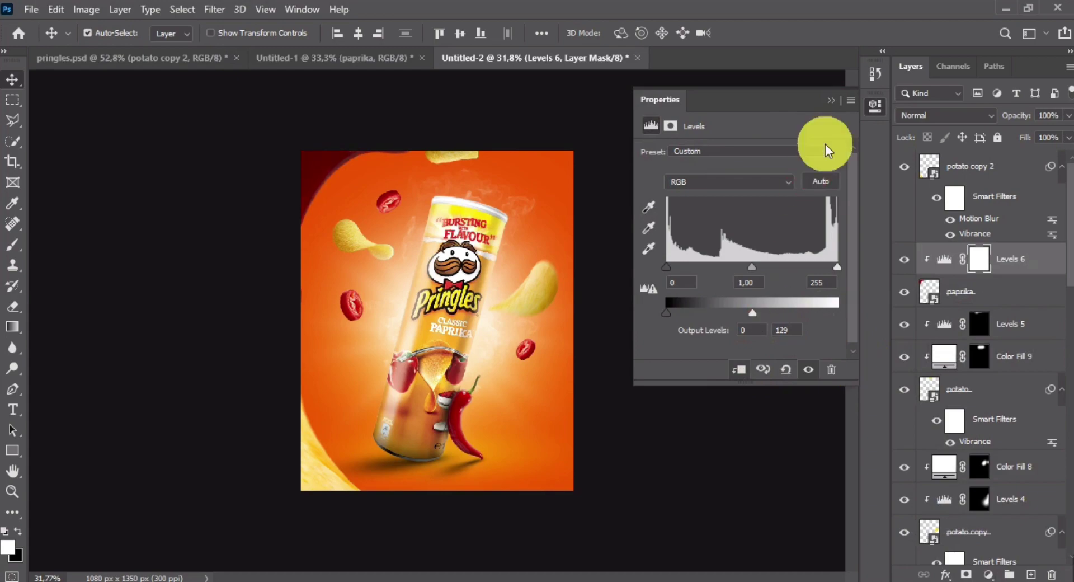
click(831, 101)
Invert the chili's Levels mask and paint it with a soft white 521 px brush to darken the chili's outer corner
key(ctrl+i)
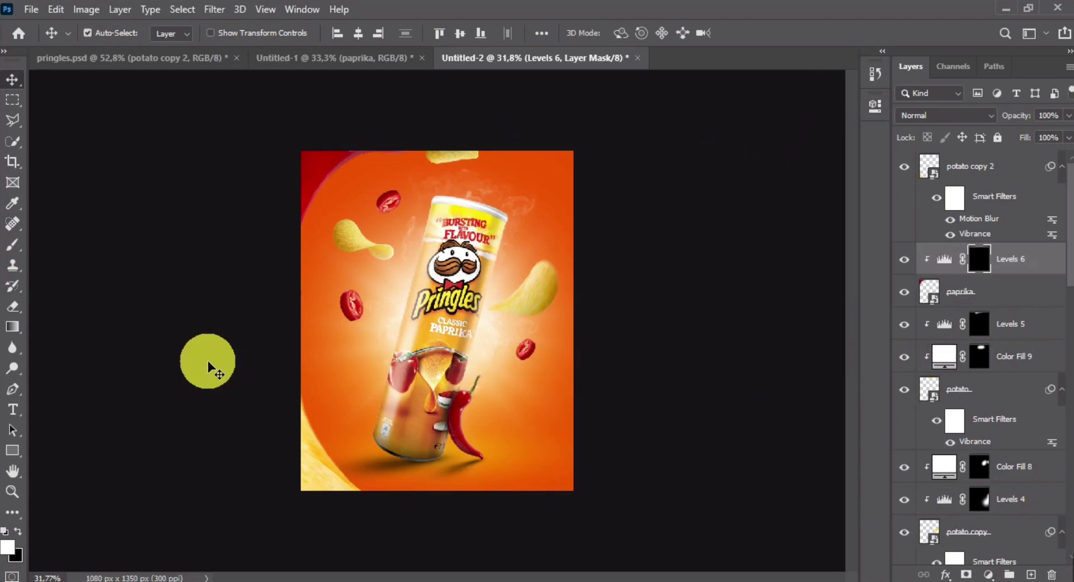
click(12, 245)
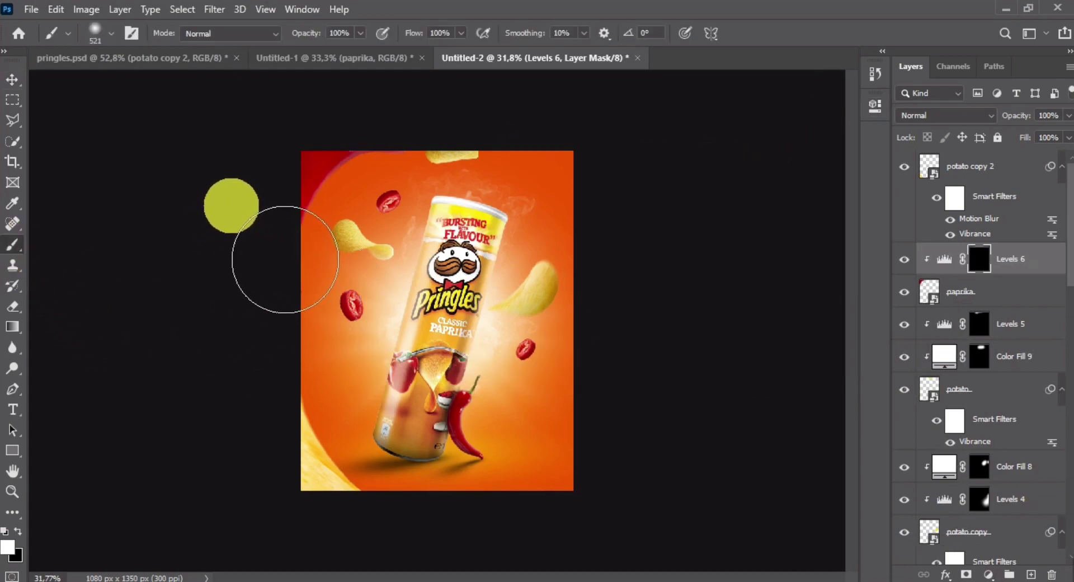
click(338, 148)
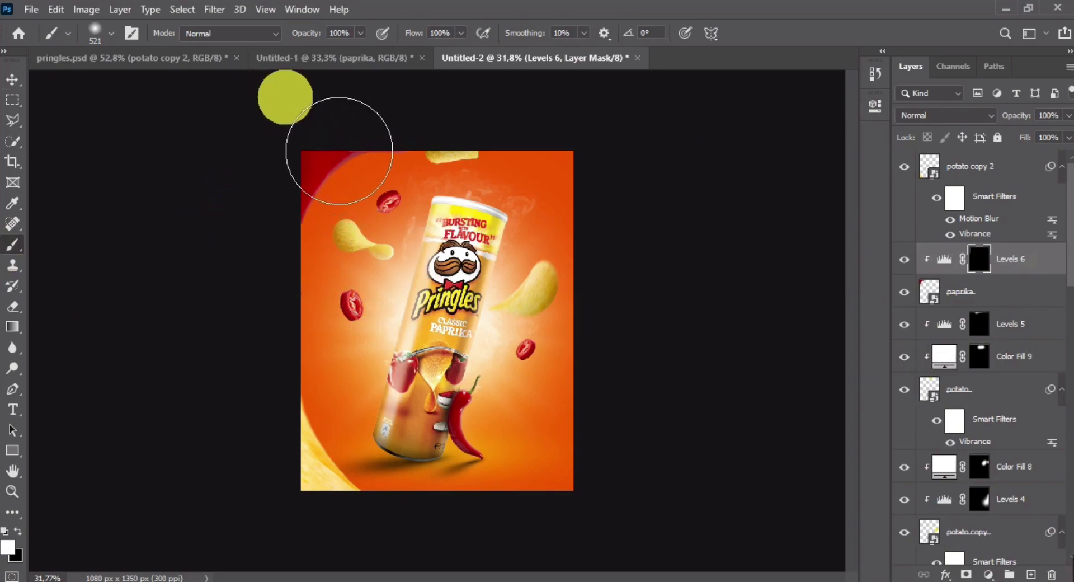
drag(255, 199, 245, 289)
Add a Levels adjustment clipped to the large lower-left chip and lower its white output level to 111
click(13, 79)
click(422, 487)
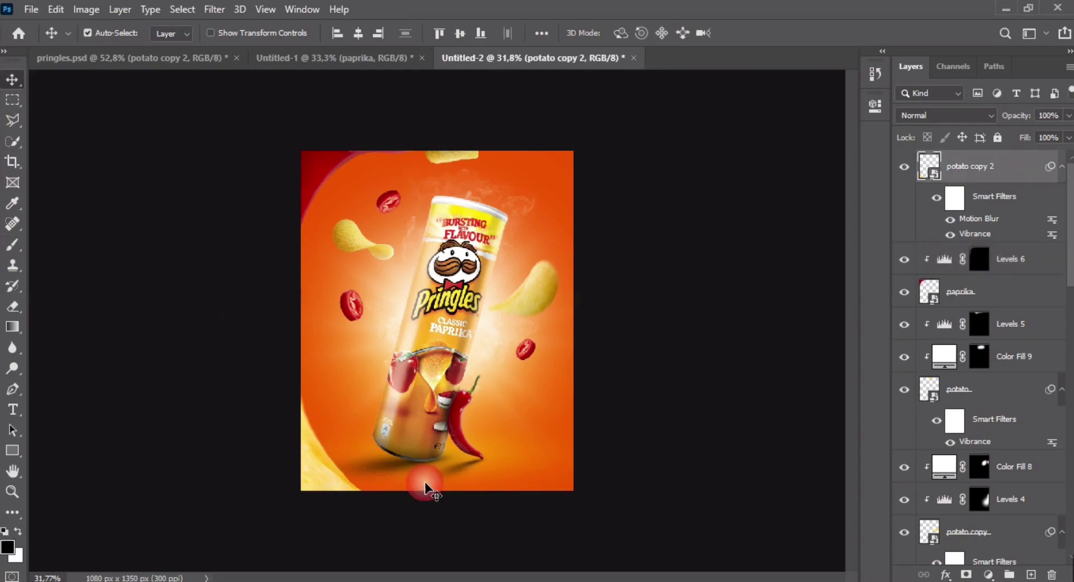
click(995, 572)
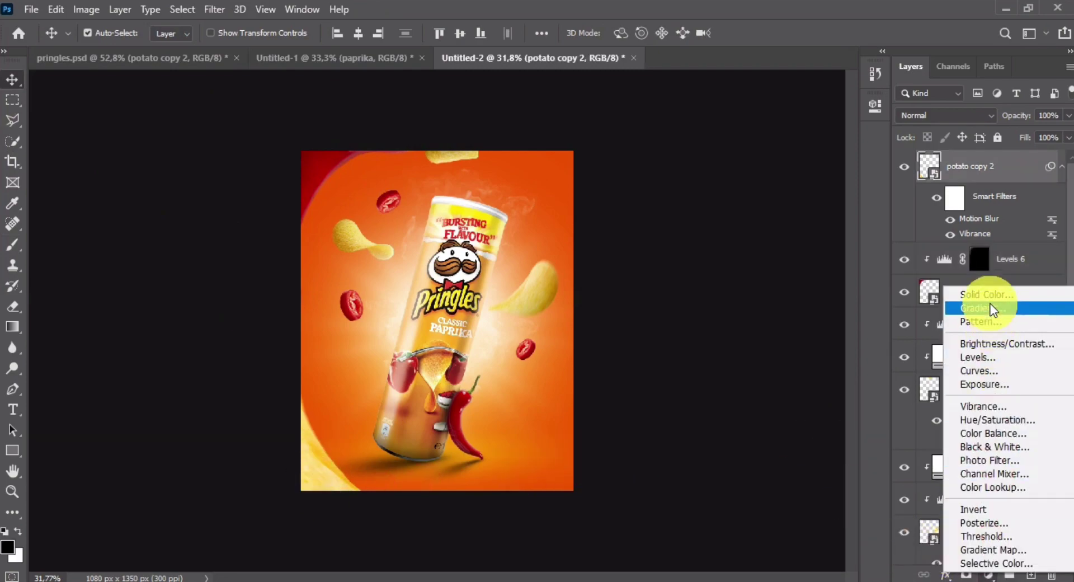
click(983, 356)
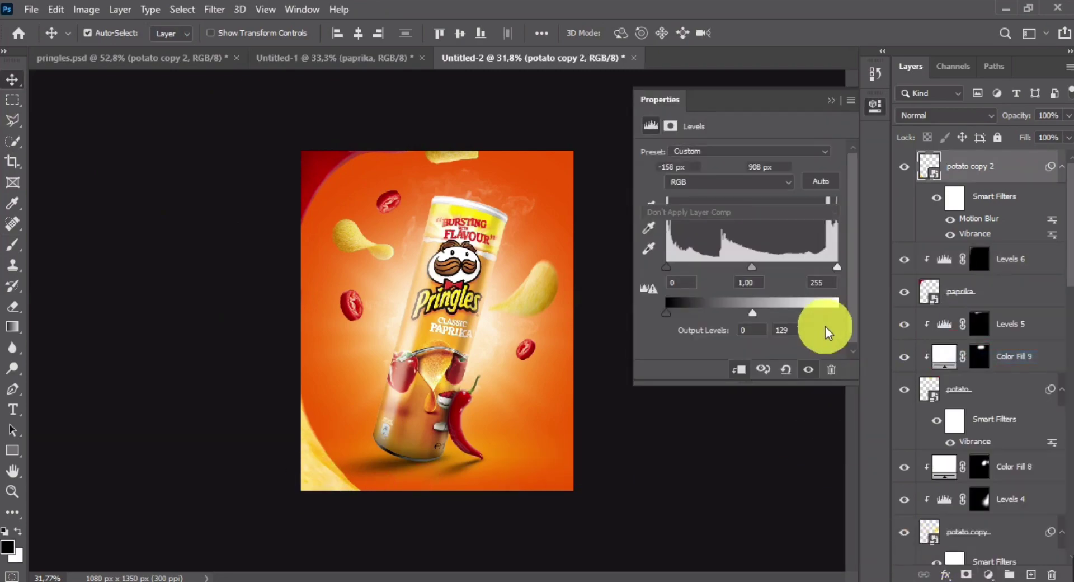
click(750, 378)
drag(837, 313, 739, 316)
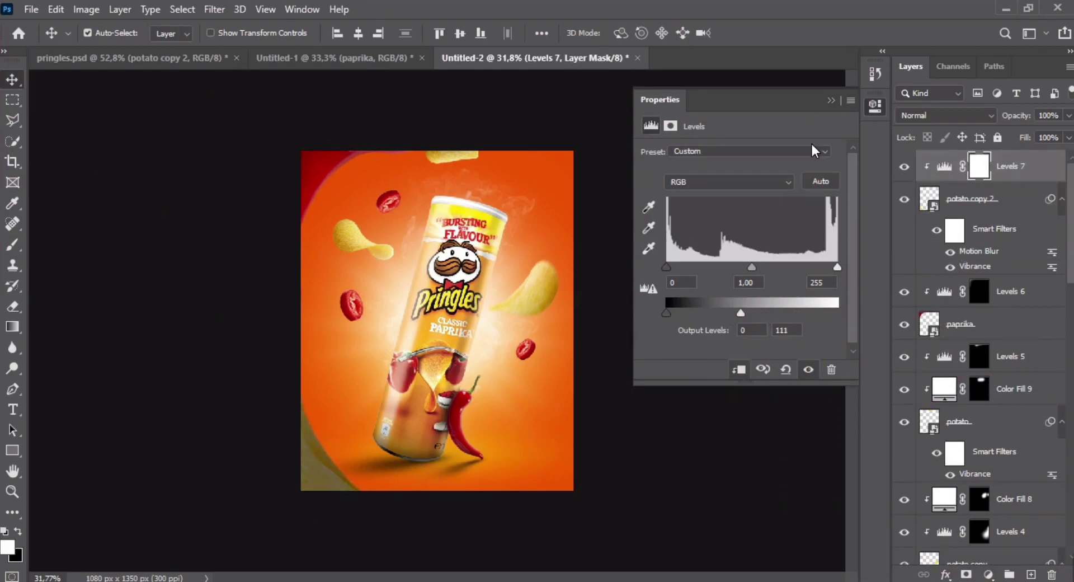
click(830, 100)
Invert the large chip's Levels mask and paint it with the soft white brush to shade the chip's outer lower-left area
key(ctrl+i)
click(13, 244)
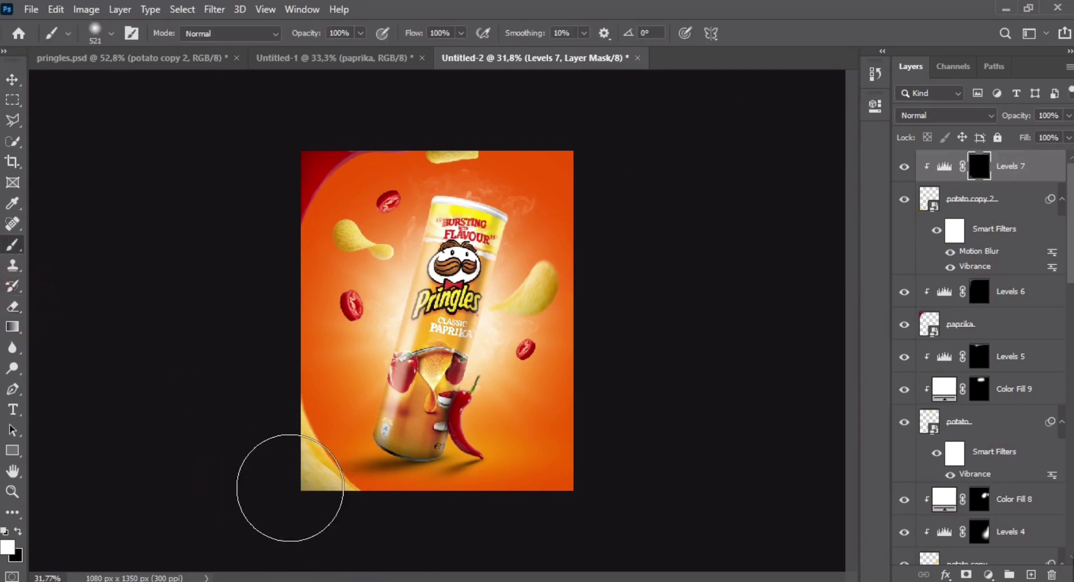
mouse_move(297, 434)
mouse_down()
mouse_move(287, 551)
mouse_move(321, 547)
mouse_up()
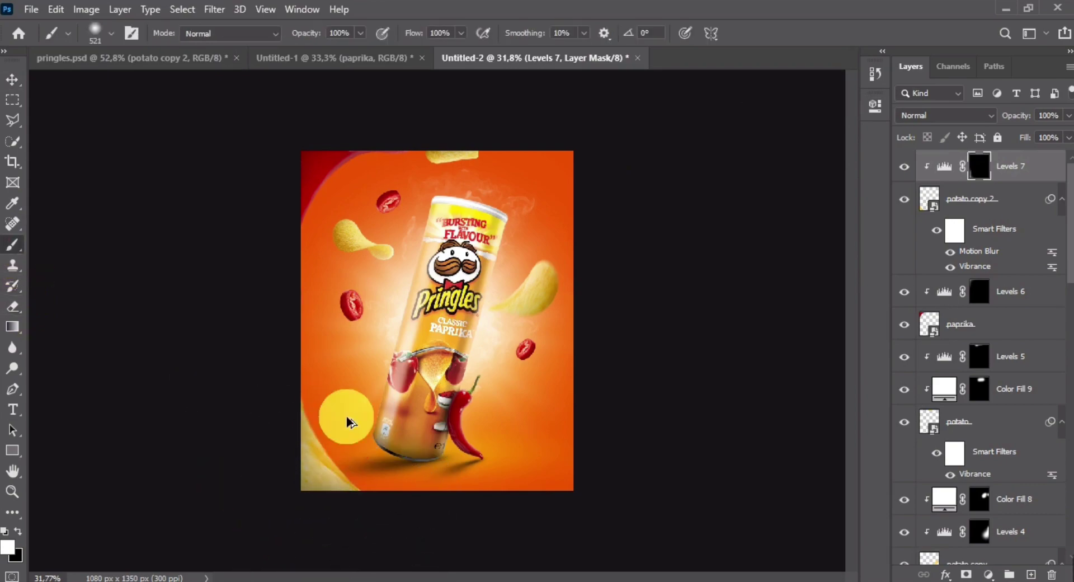
scroll(348, 419, down, 3)
scroll(351, 418, up, 3)
Add a new top layer and paint soft black shading along the poster's lower edge with a 1332 px brush
click(12, 79)
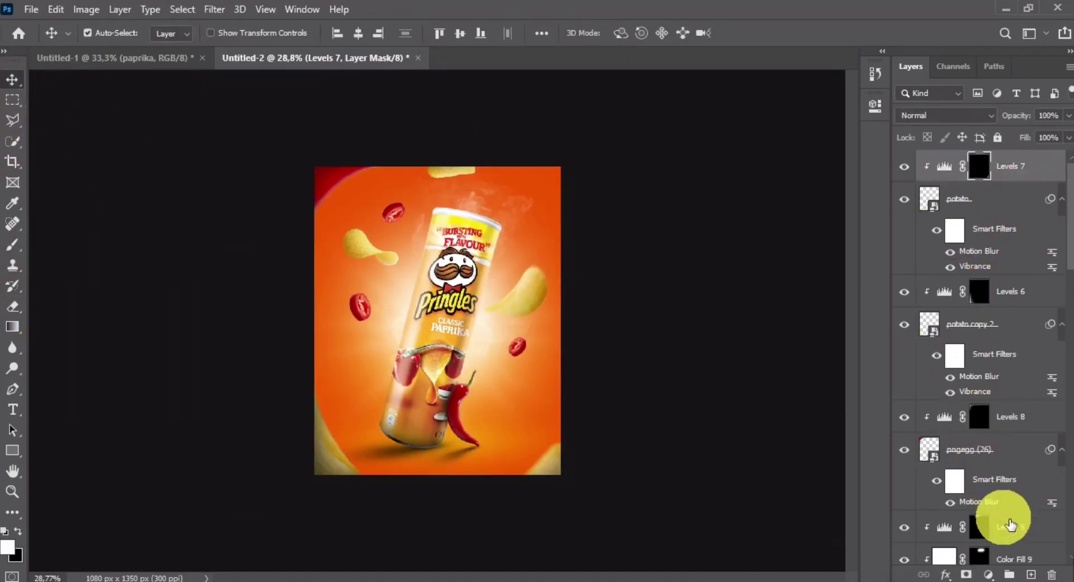
click(1030, 574)
click(337, 514)
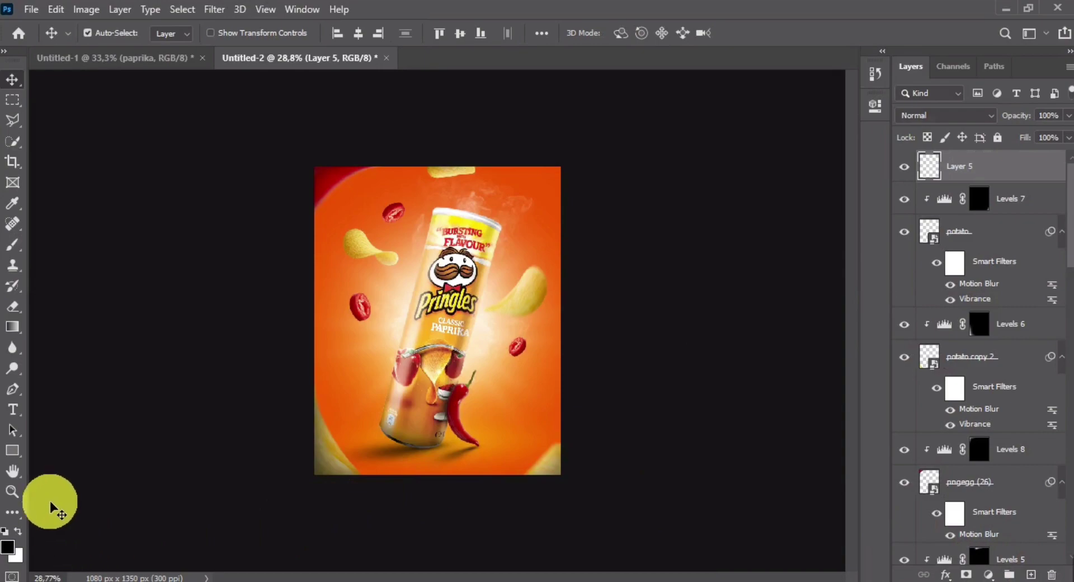
click(12, 244)
scroll(407, 391, down, 3)
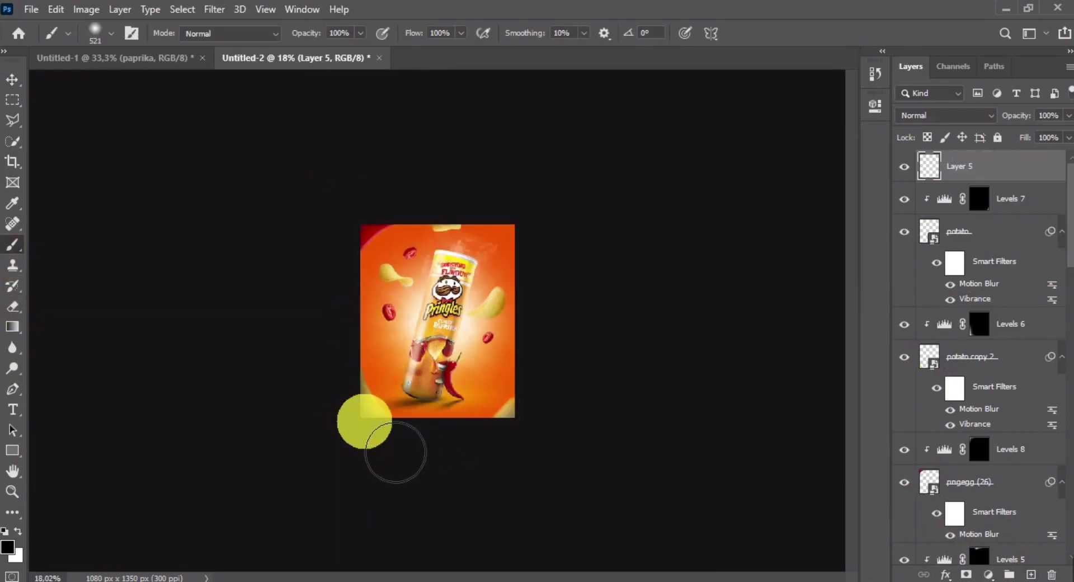
alt+right_click(402, 359)
drag(403, 570, 748, 570)
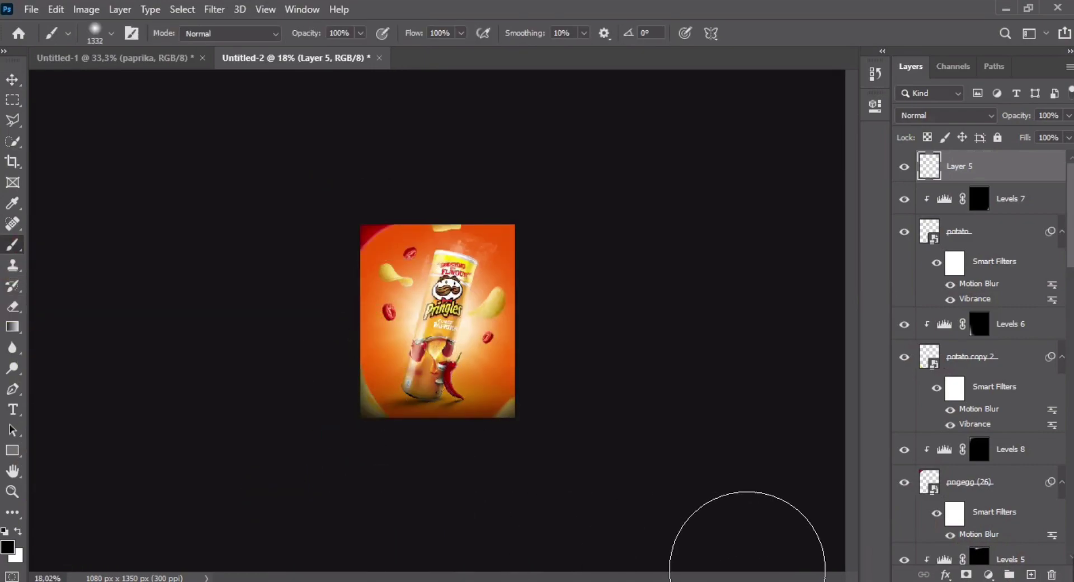
scroll(439, 403, up, 5)
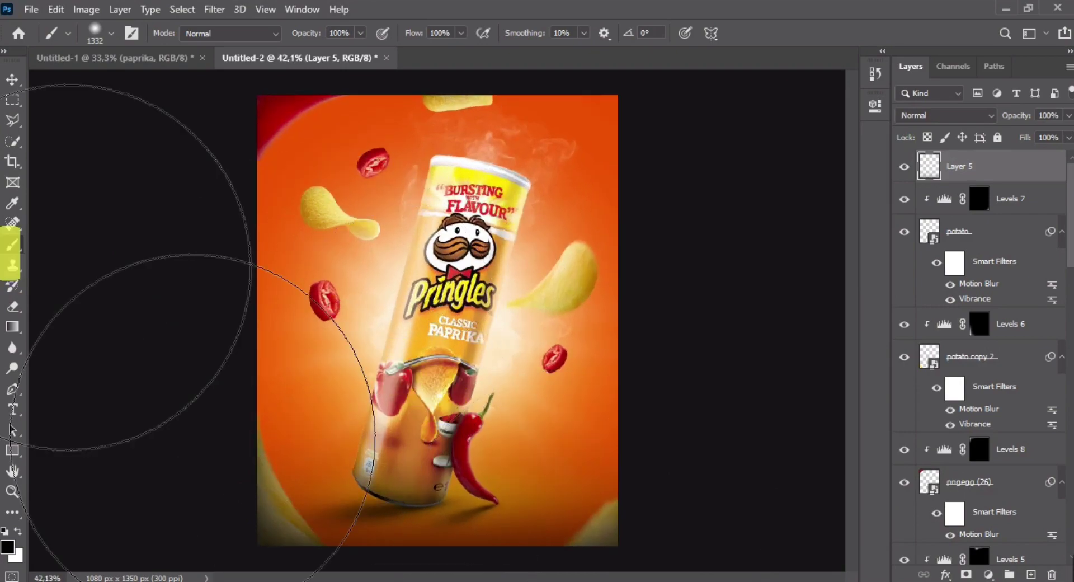
Set the bottom shading layer to Multiply and shift it slightly right to X 539.82 px
click(12, 79)
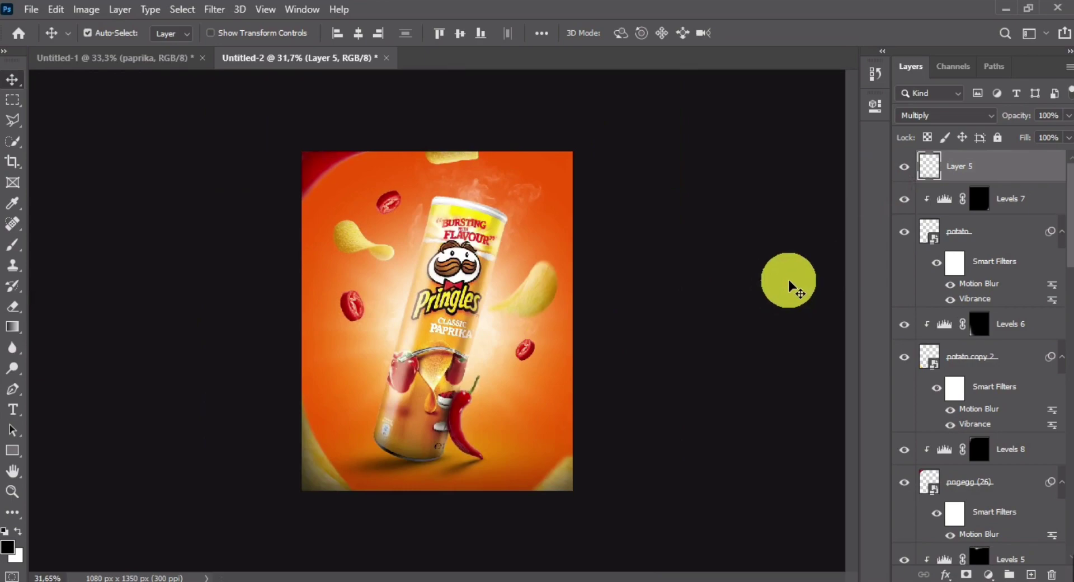
key(ctrl+t)
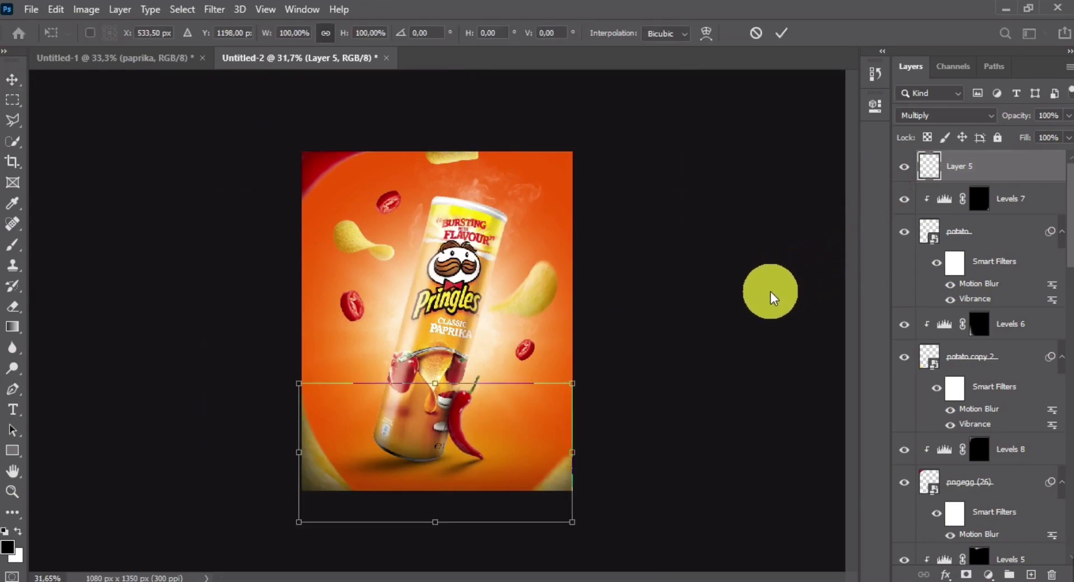
drag(617, 430, 617, 429)
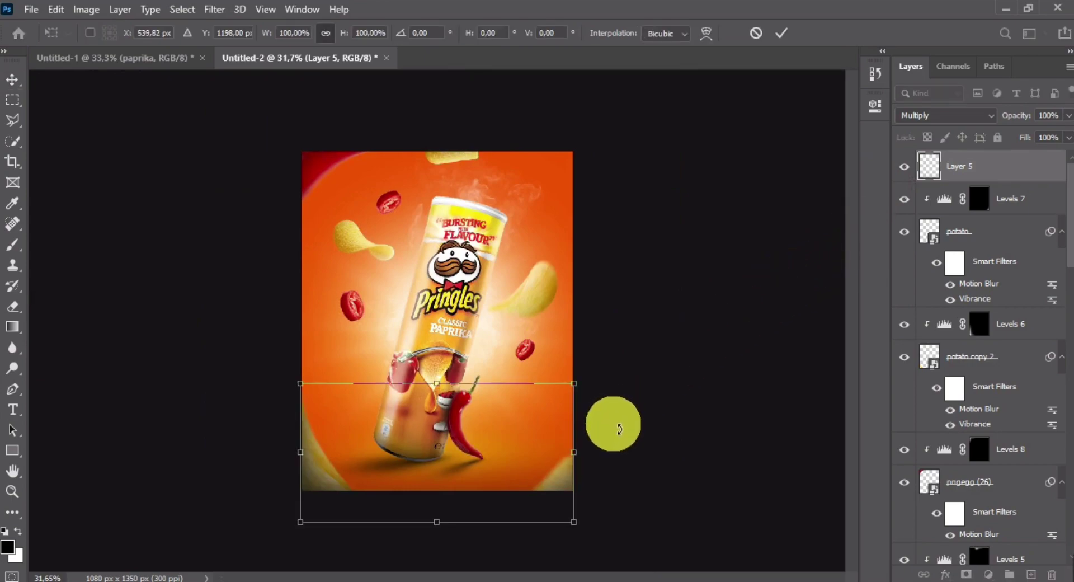
key(Return)
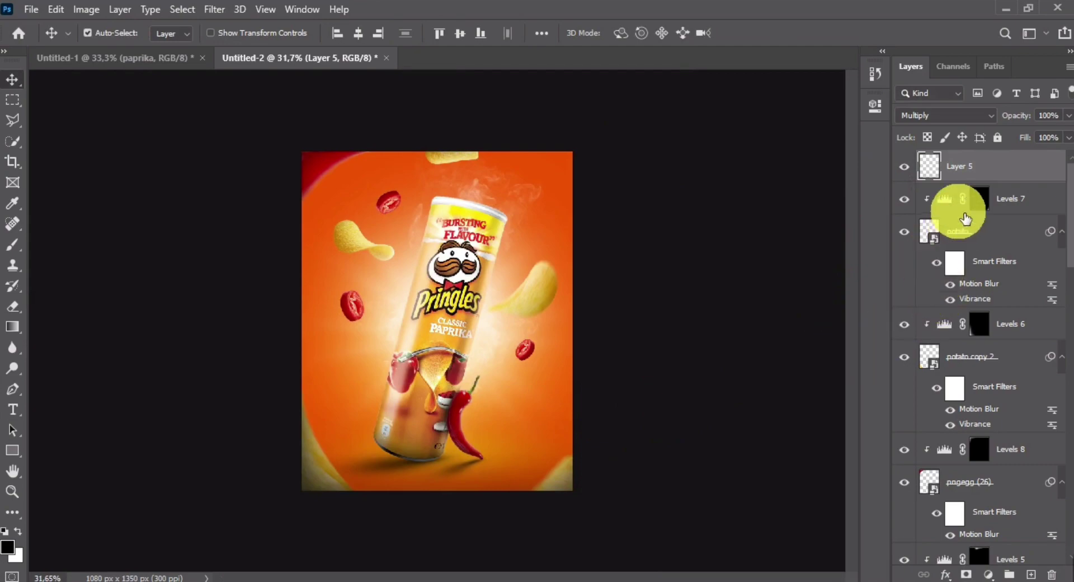
Stamp all visible layers into a new top layer and open it in the Camera Raw Filter
key(ctrl+alt+shift+n)
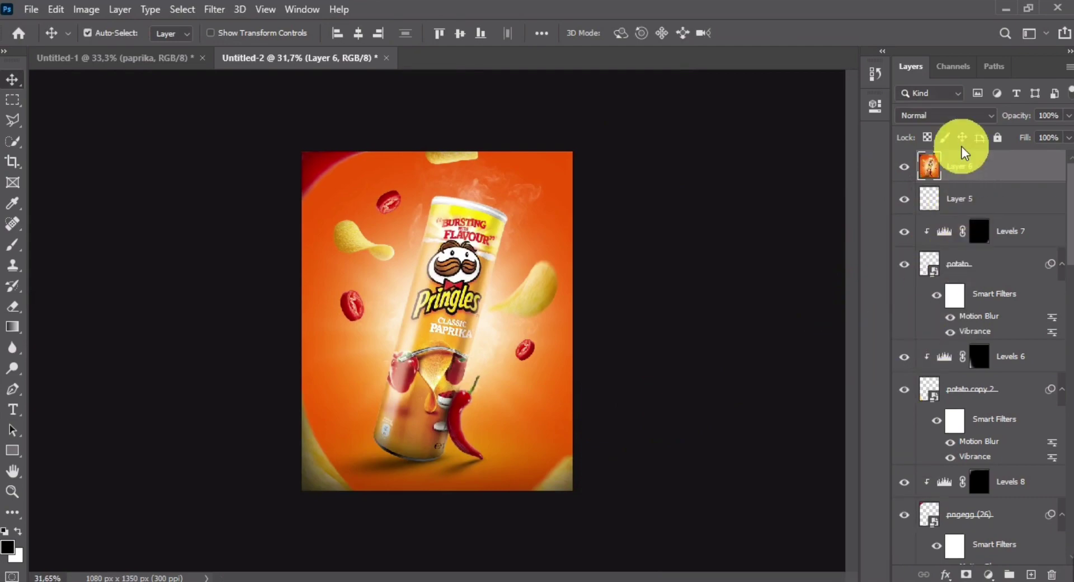
click(215, 10)
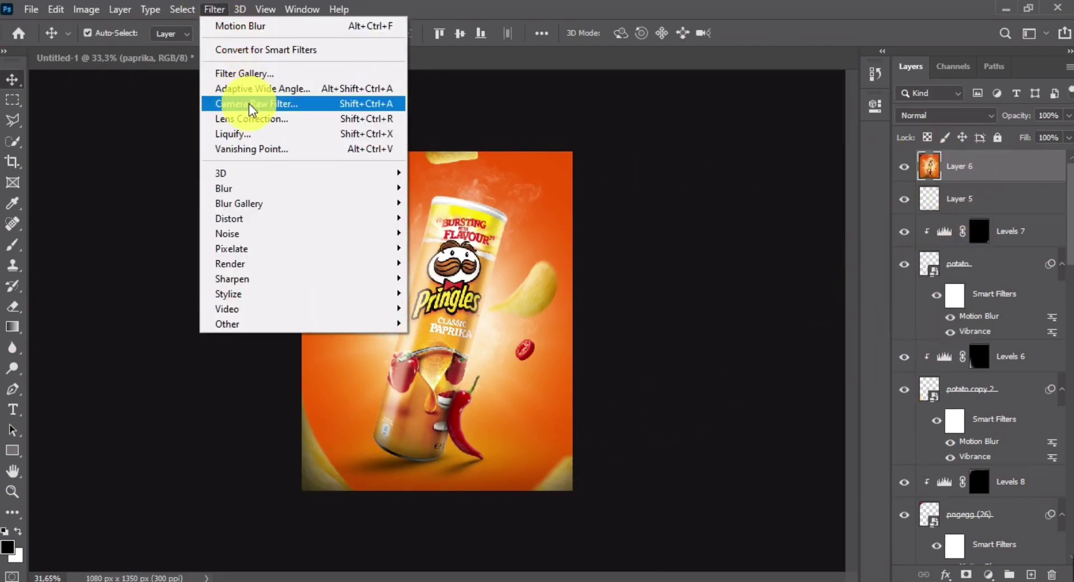
click(250, 104)
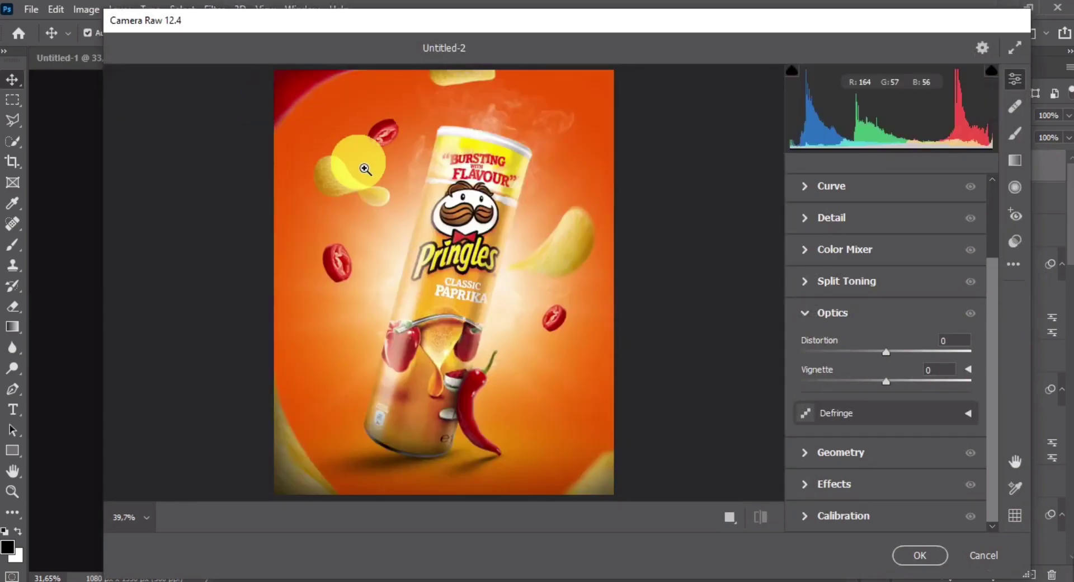
Set the merged poster's Camera Raw temperature to +6 and tint to +15
scroll(876, 272, up, 2)
click(887, 266)
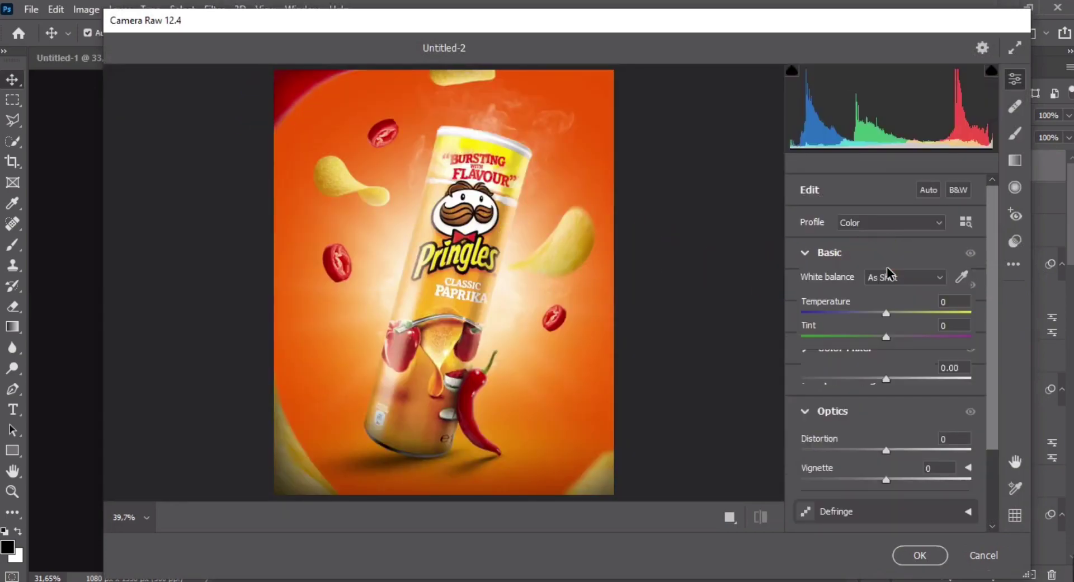
scroll(917, 258, down, 2)
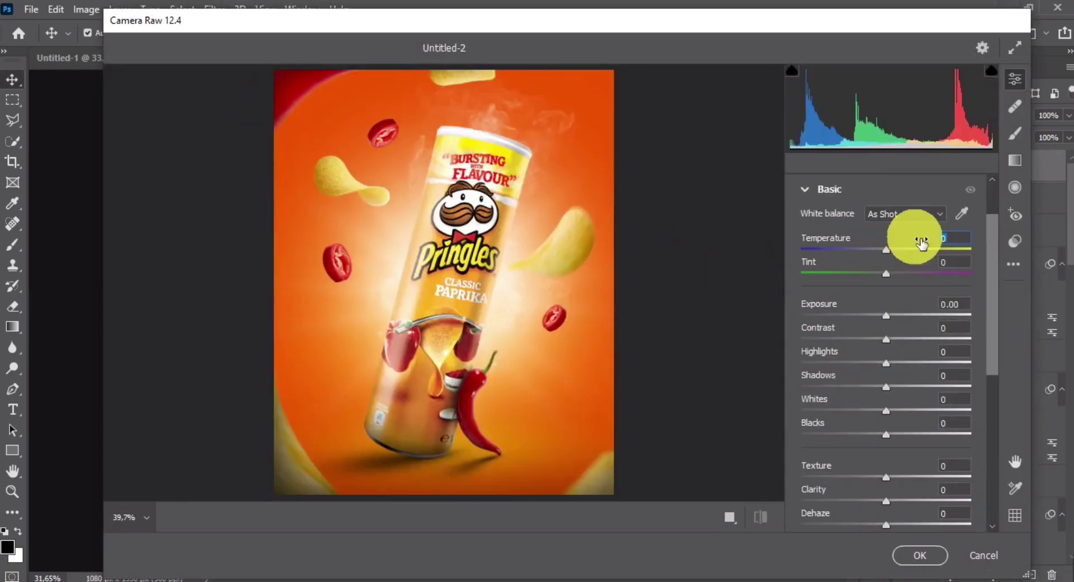
drag(921, 242, 917, 249)
click(924, 265)
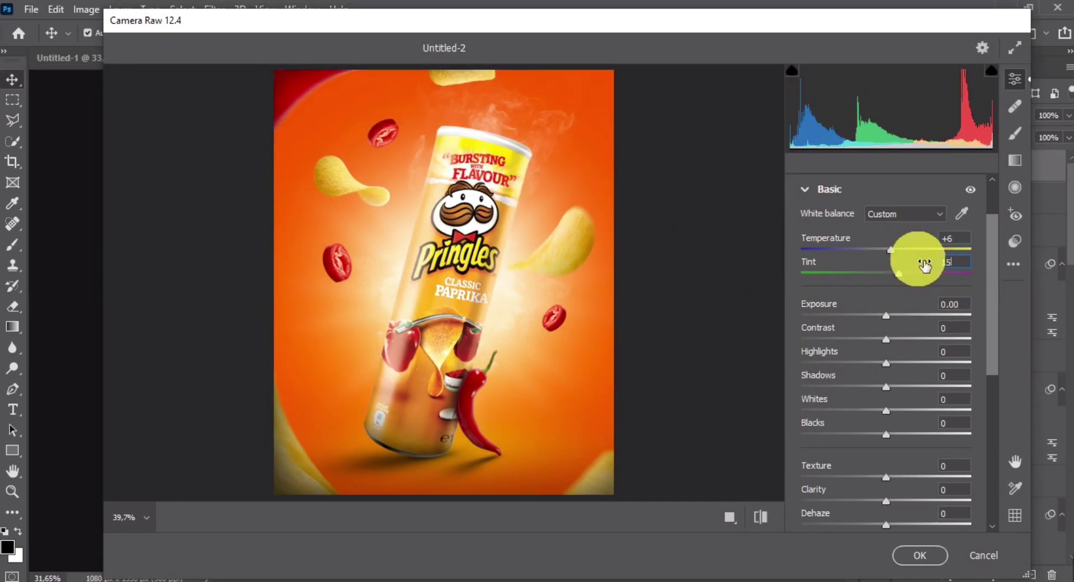
Set the Camera Raw exposure to +0.15, contrast to +6 and highlights to +13
click(922, 310)
drag(924, 309, 927, 308)
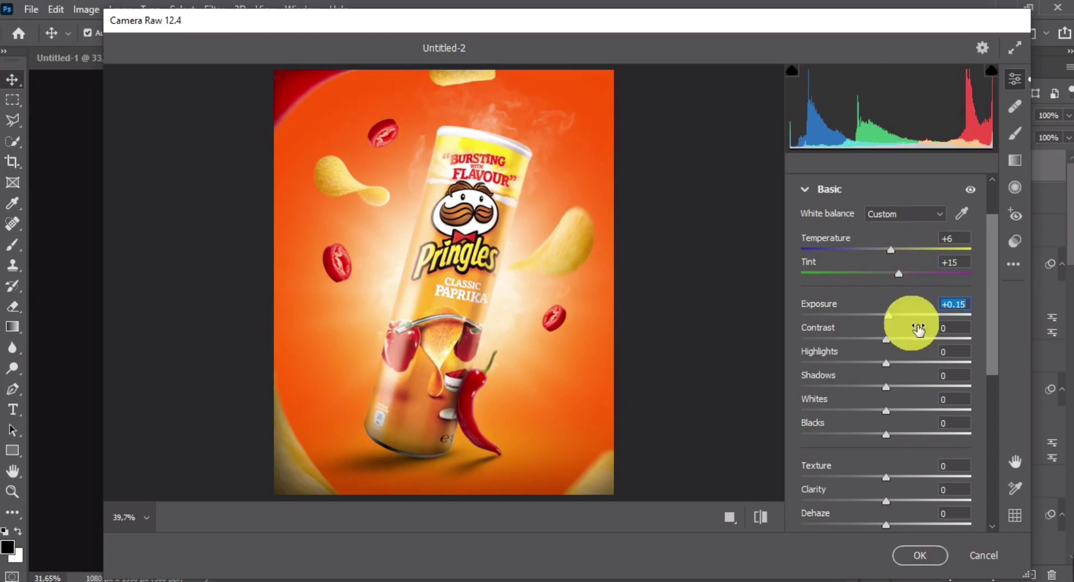
click(918, 330)
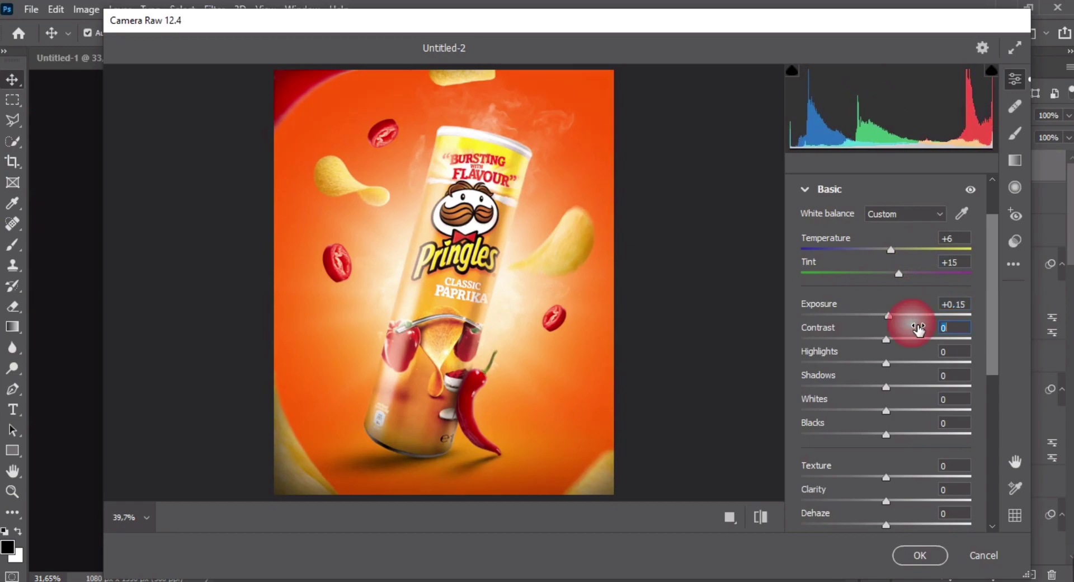
click(928, 359)
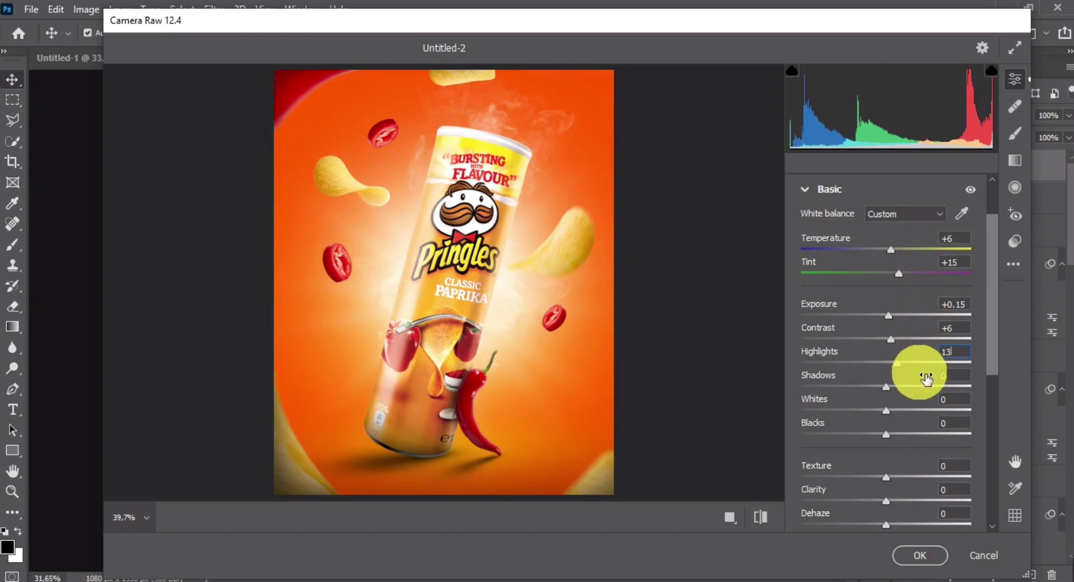
Set the Camera Raw shadows to -18, blacks to +3, texture to +20 and clarity to -10
click(926, 381)
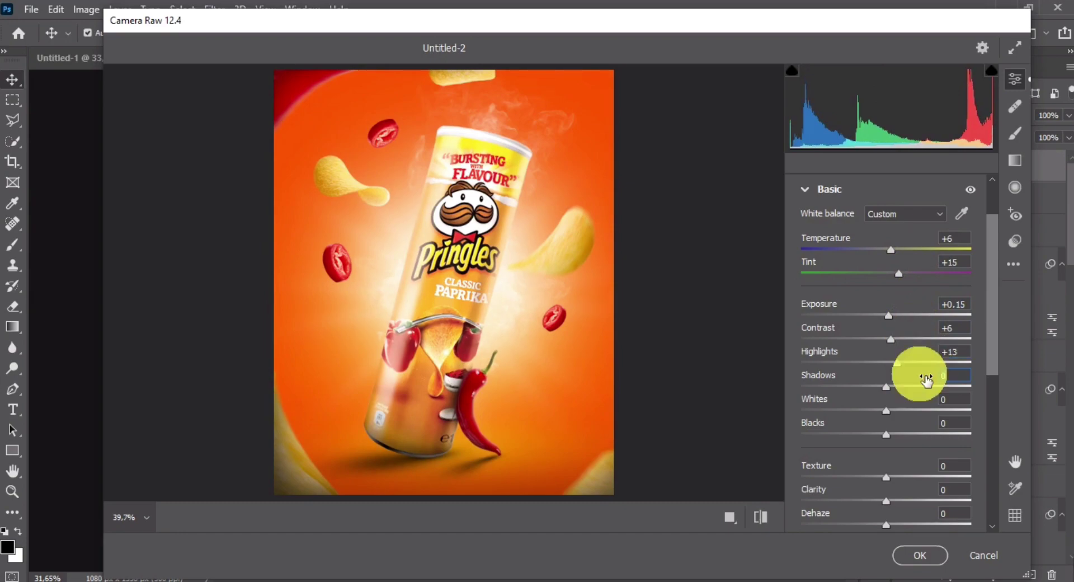
text(-18)
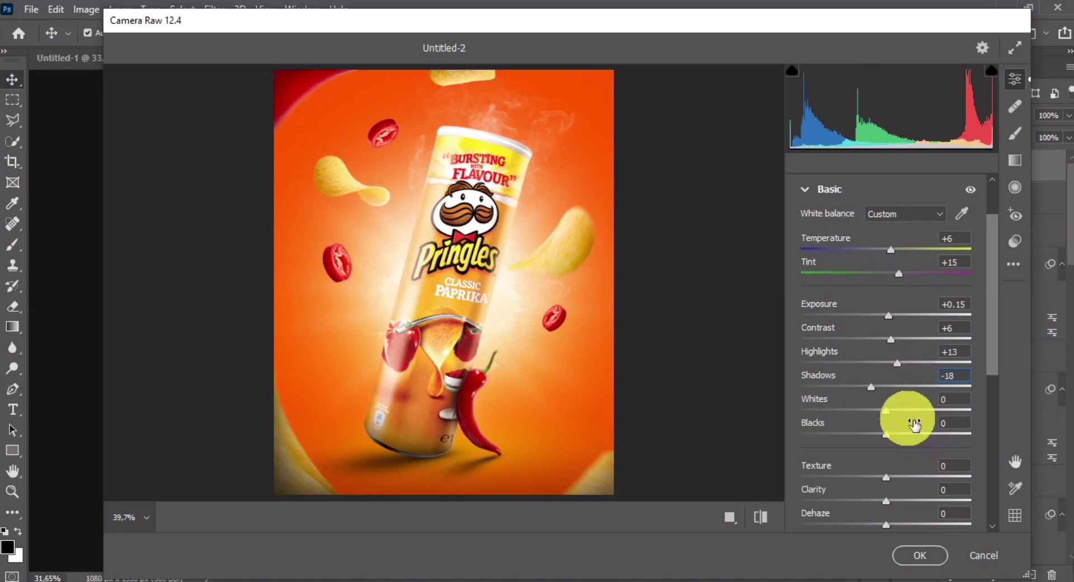
text(3)
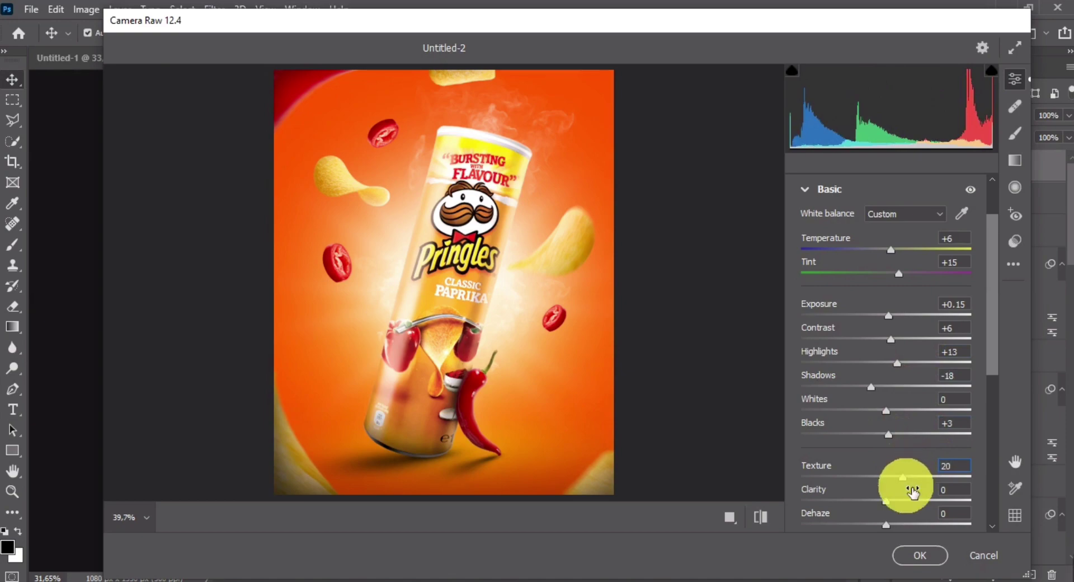
click(913, 492)
text(-10)
Set the Camera Raw Optics vignette to -40 and apply the filter to the merged poster layer
scroll(903, 431, down, 3)
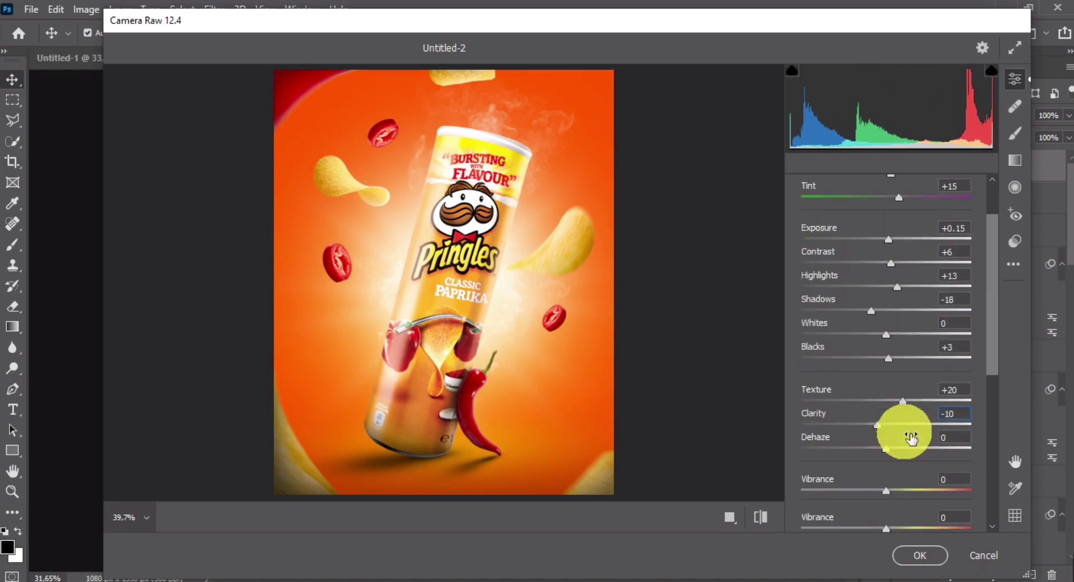
scroll(902, 431, down, 5)
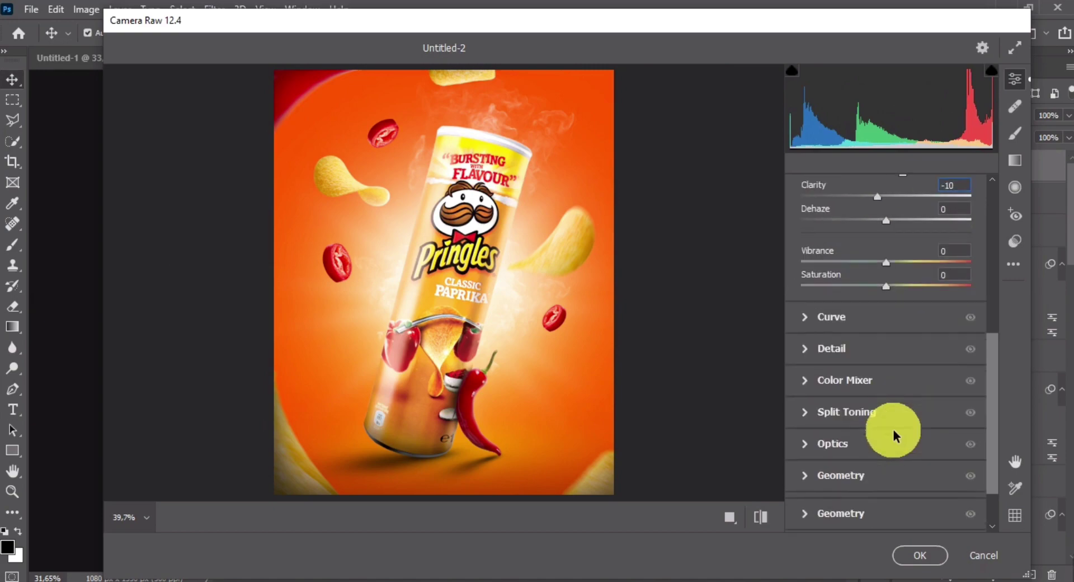
click(870, 424)
click(871, 424)
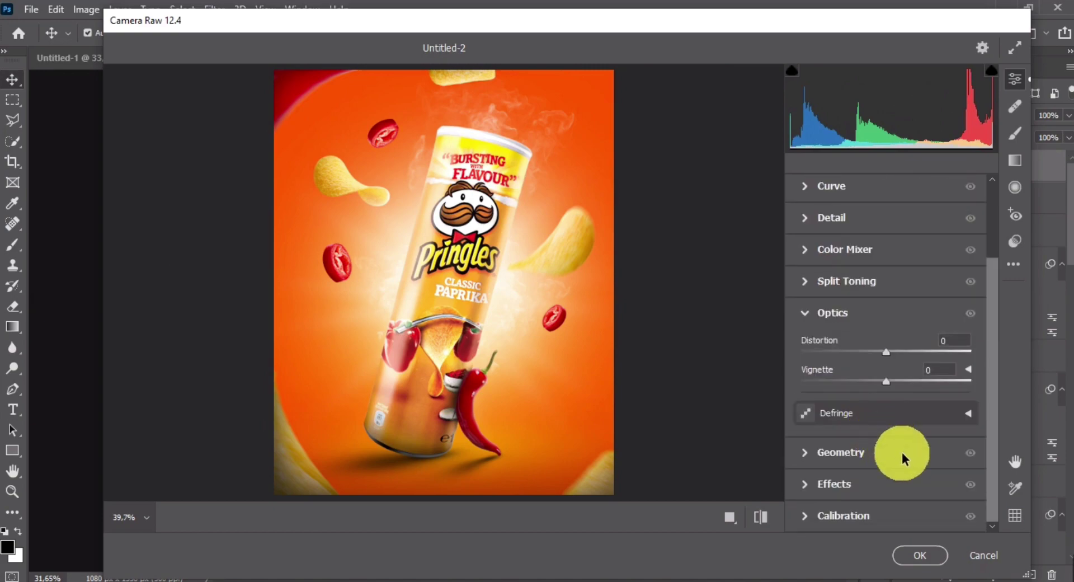
click(904, 375)
text(-4)
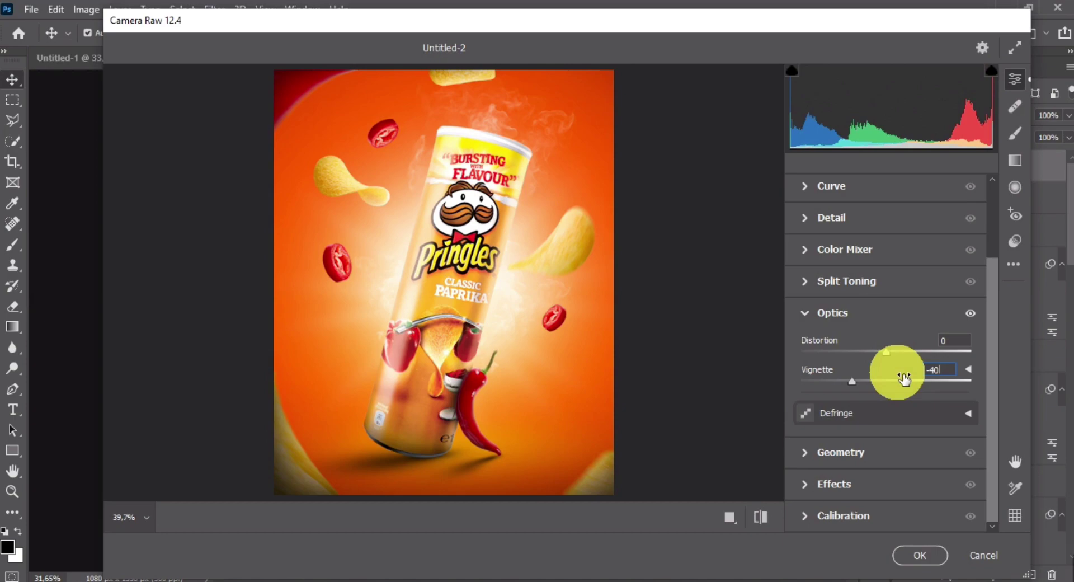
click(921, 548)
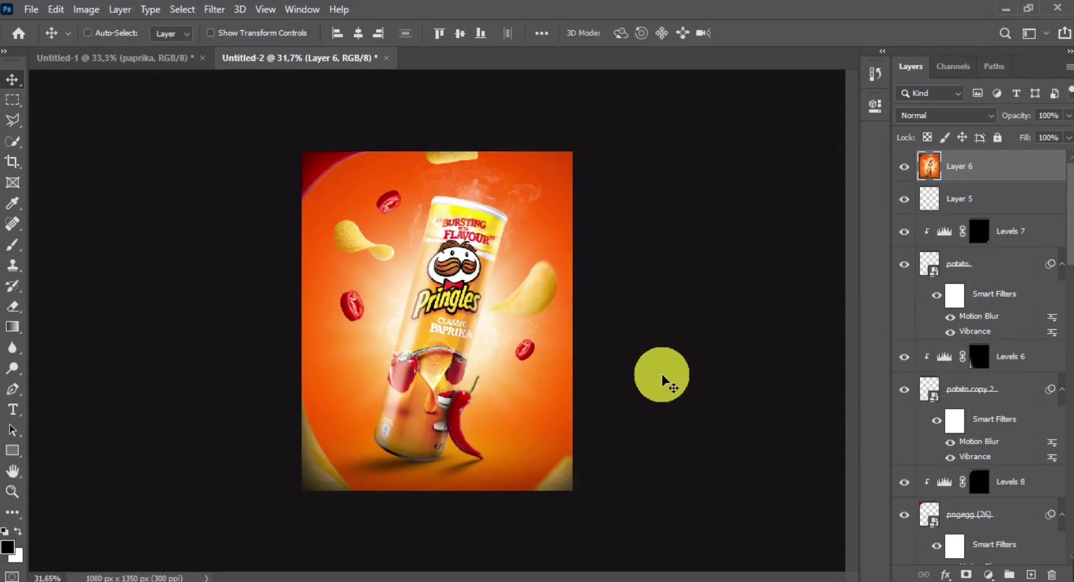
Compare the poster with and without the graded top layer, and inspect the overall result
key(ctrl+minus)
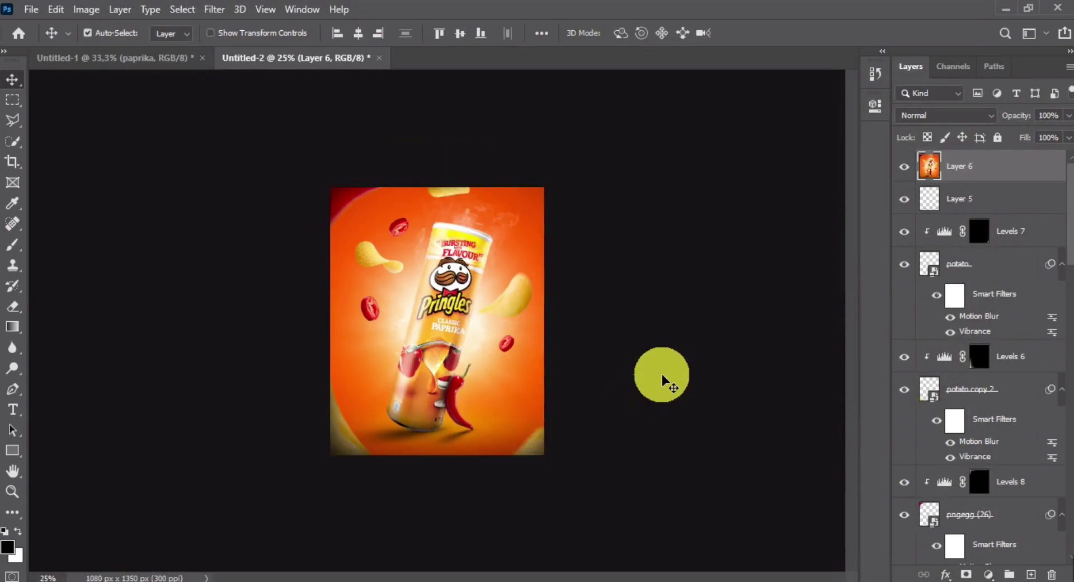
key(ctrl+plus)
key(ctrl+plus)
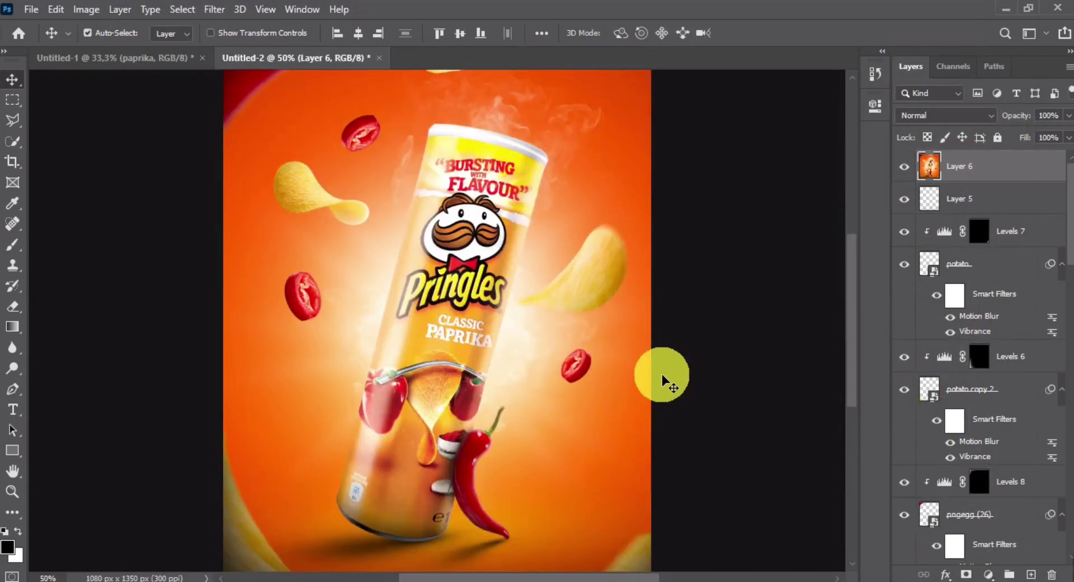
click(904, 168)
click(904, 167)
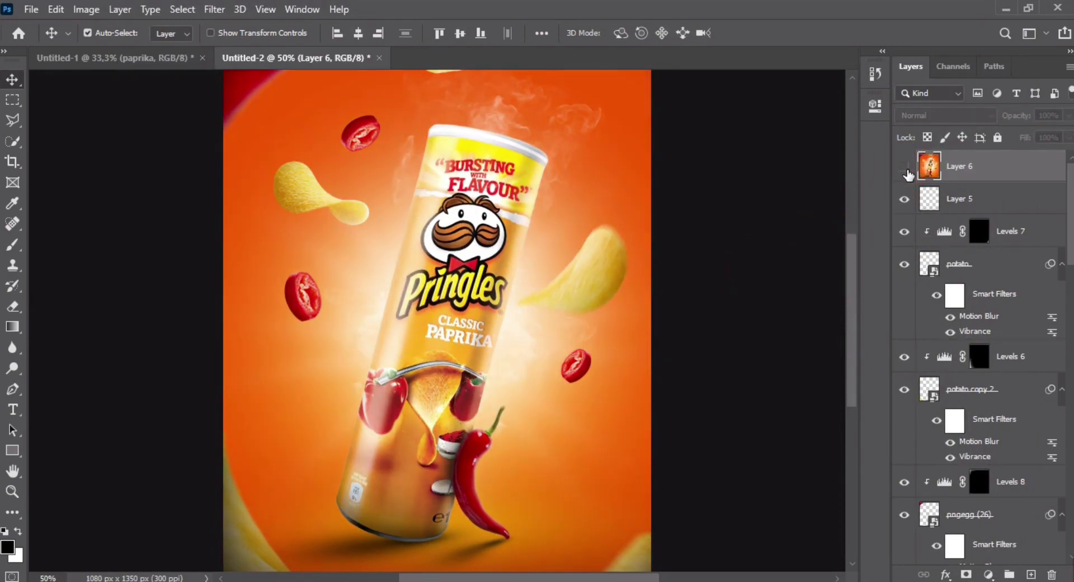
click(905, 167)
key(ctrl+minus)
key(ctrl+minus)
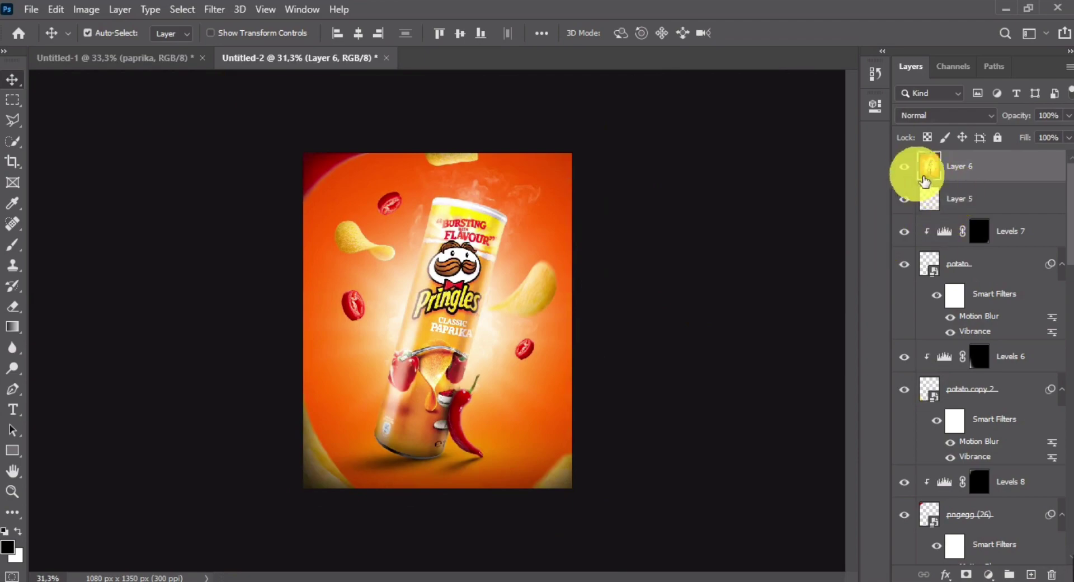
click(904, 167)
click(905, 167)
scroll(706, 335, down, 1)
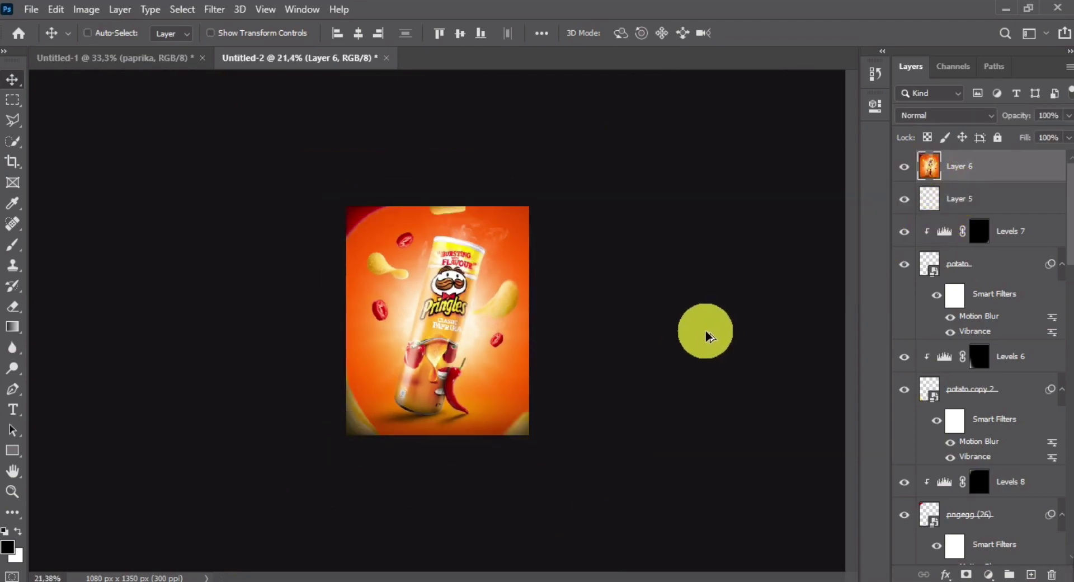
scroll(706, 334, up, 1)
scroll(706, 334, up, 5)
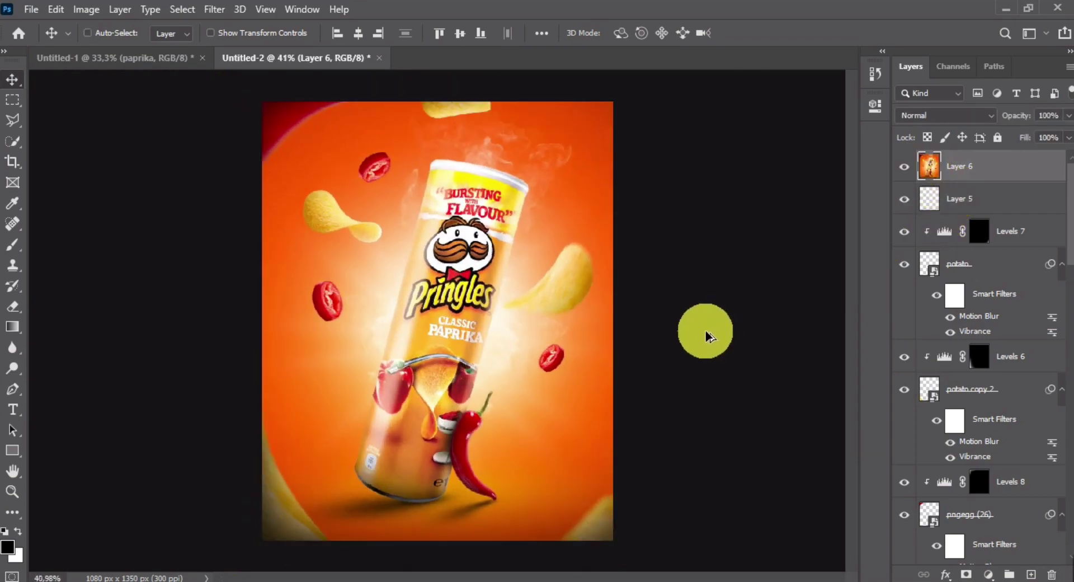